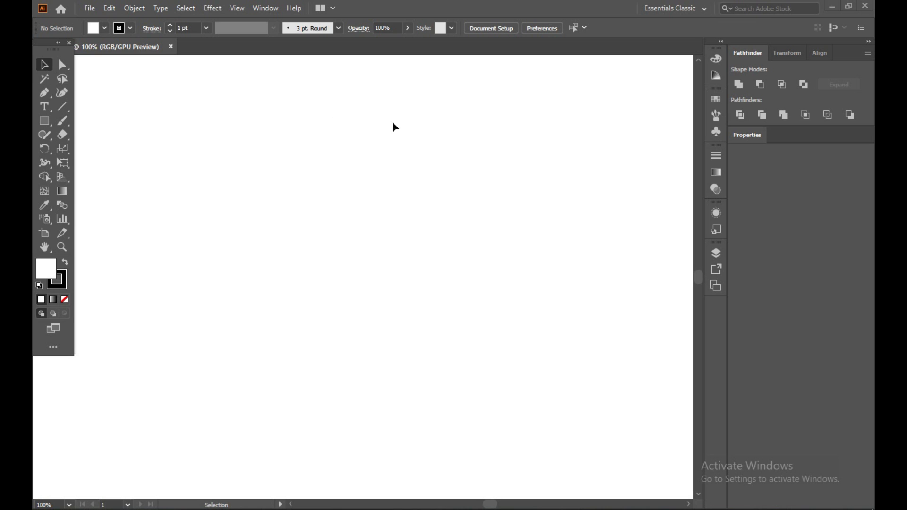
# Step: Select the Pen tool to draw straight paths point by point
pyautogui.click(52, 97)
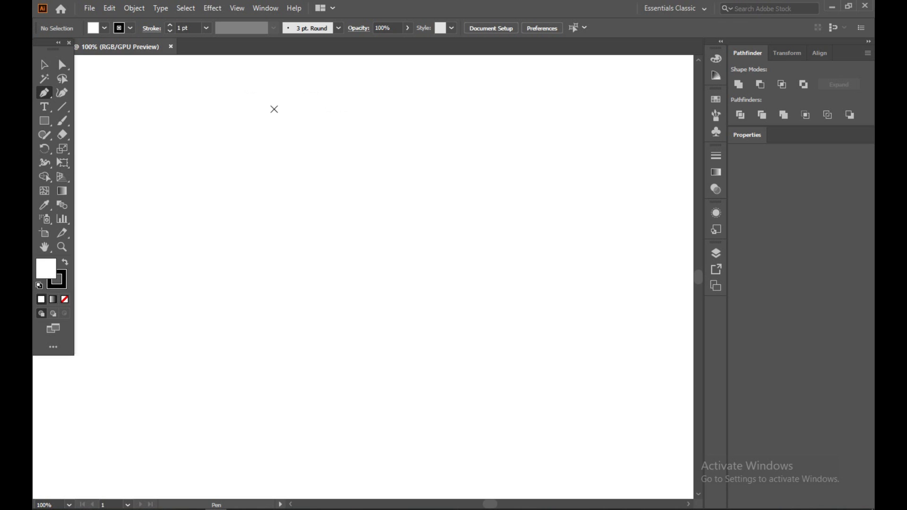
# Step: Draw a tall vertical line with the Pen tool
pyautogui.click(283, 97)
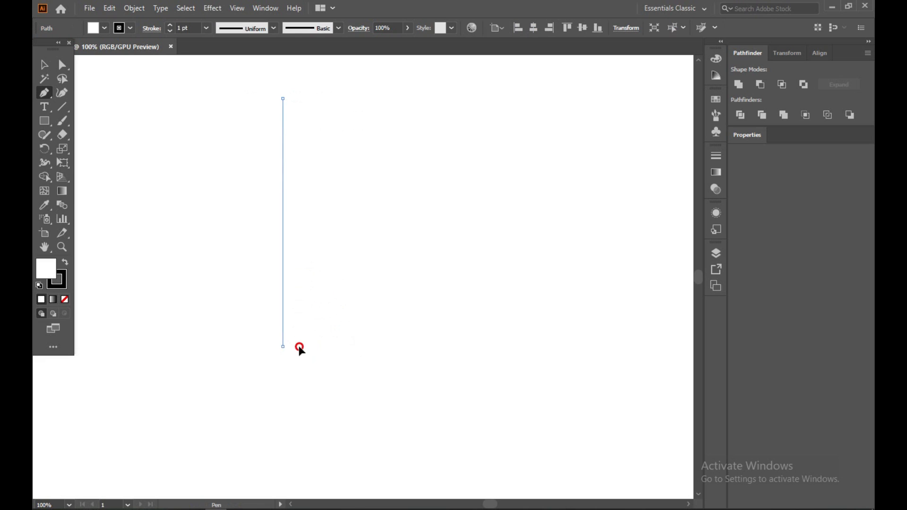
pyautogui.keyDown('shift'); pyautogui.click(298, 346); pyautogui.keyUp('shift')
pyautogui.press('v')
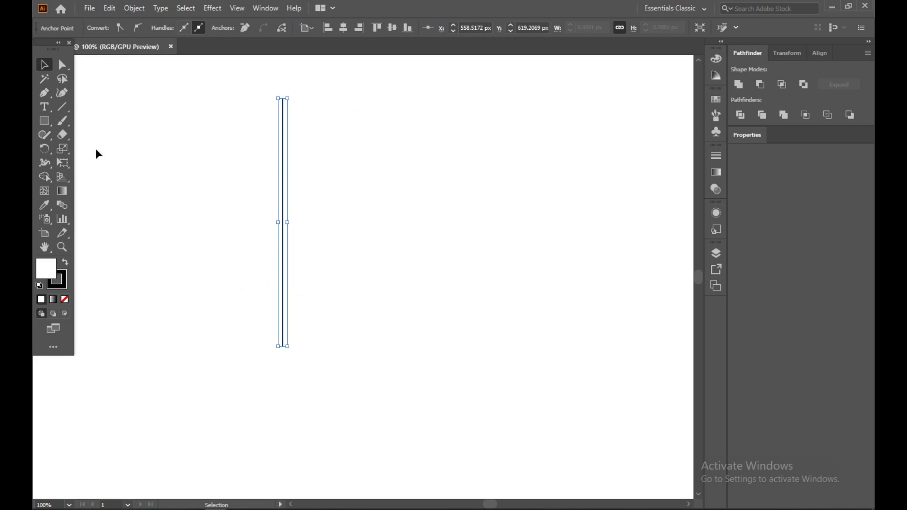
# Step: Alt-drag a copy of the line rightward and repeat with Ctrl+D into six evenly spaced lines
pyautogui.click(314, 165)
pyautogui.click(283, 188)
pyautogui.moveTo(284, 188); pyautogui.dragTo(301, 192)
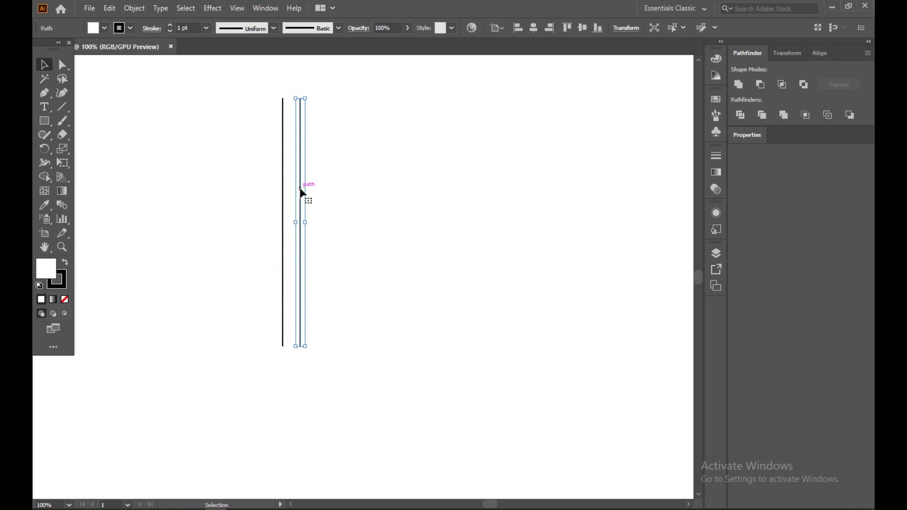
pyautogui.press('a')
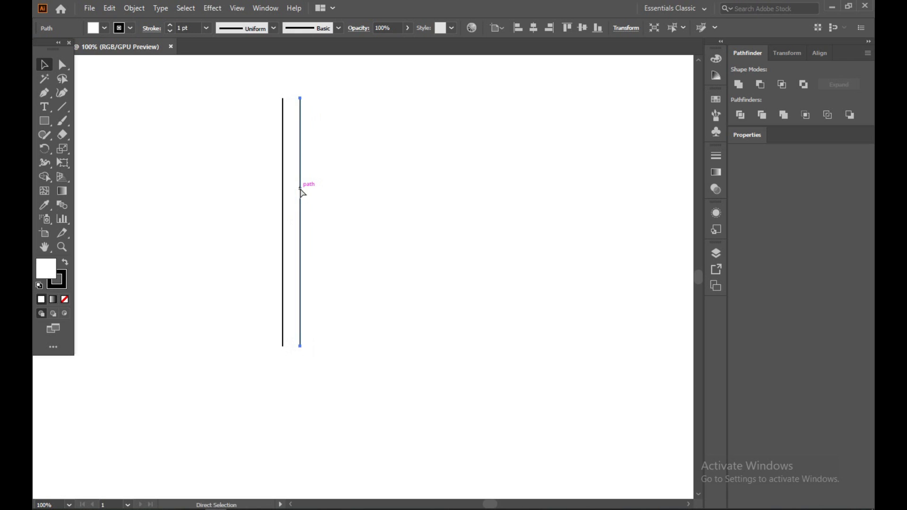
pyautogui.hotkey('ctrl', 'd')
pyautogui.hotkey('ctrl', 'd')
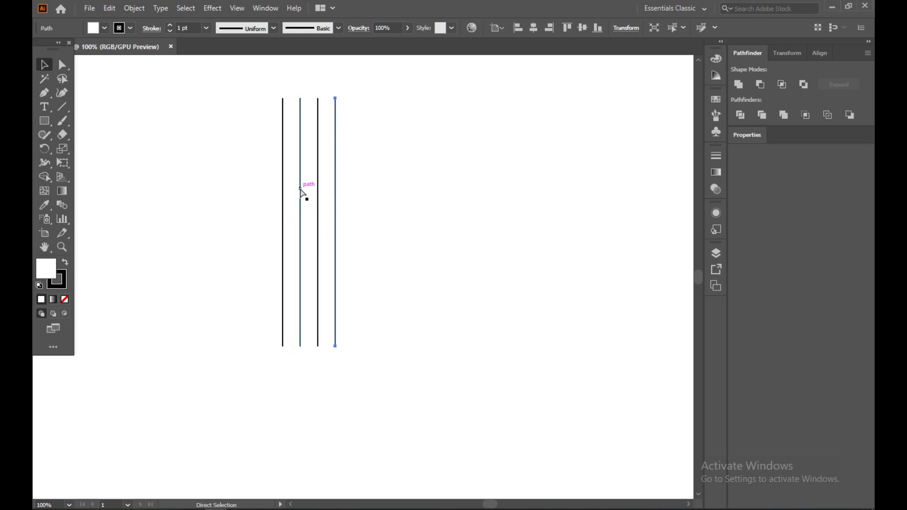
pyautogui.hotkey('ctrl', 'd')
pyautogui.hotkey('ctrl', 'd')
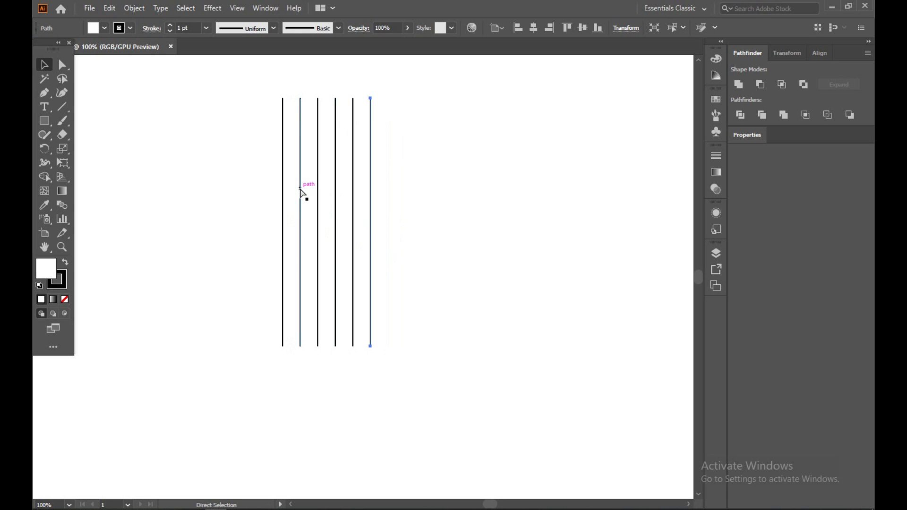
pyautogui.press('v')
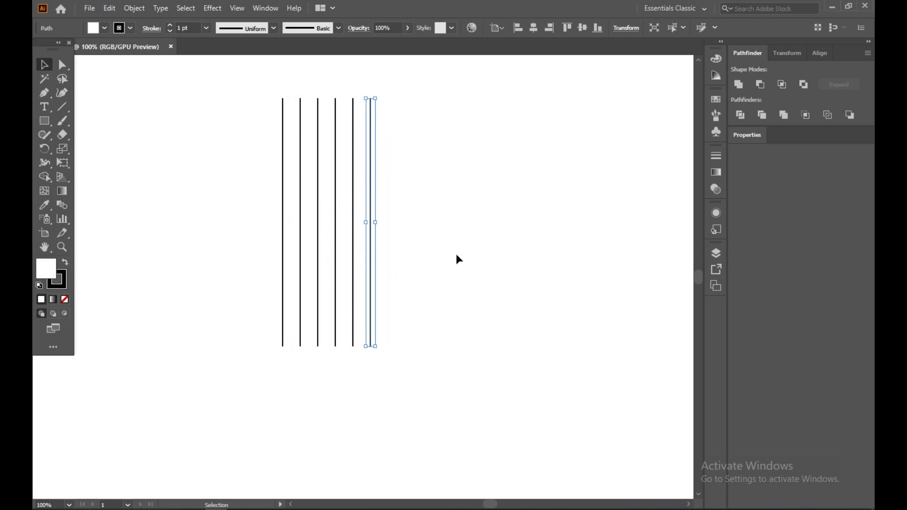
pyautogui.click(446, 244)
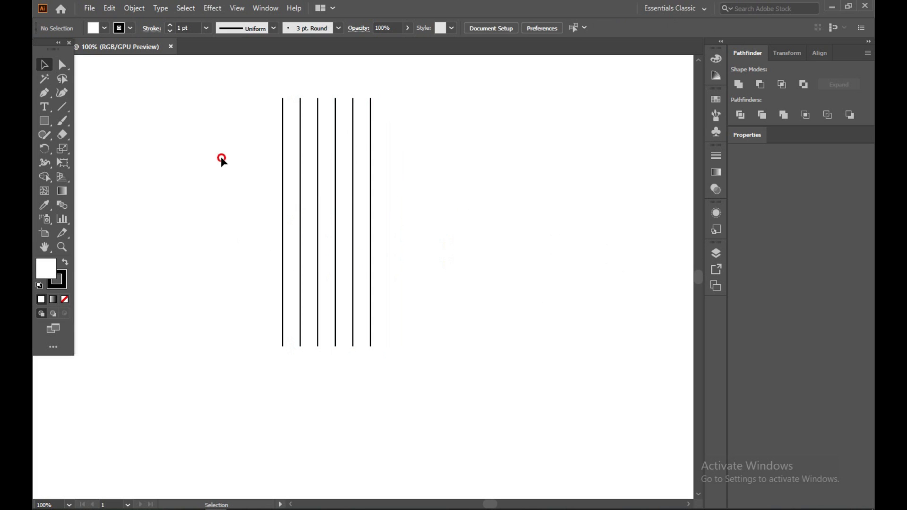
# Step: Vertically centre the six lines, aligning to a key object
pyautogui.moveTo(221, 159); pyautogui.dragTo(495, 310)
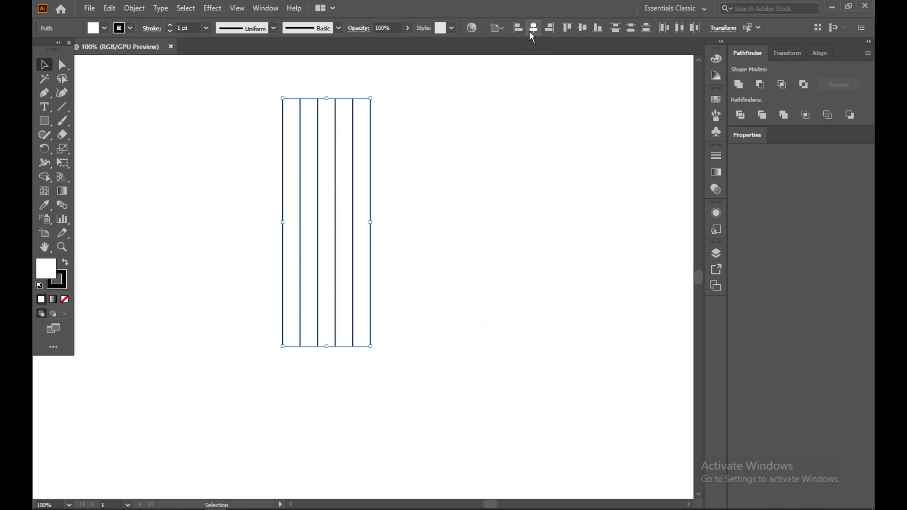
pyautogui.click(584, 30)
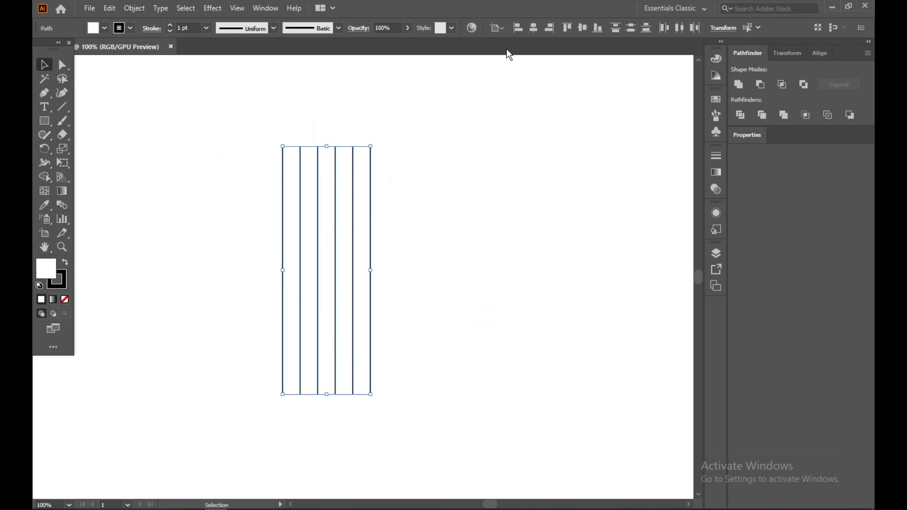
pyautogui.click(502, 29)
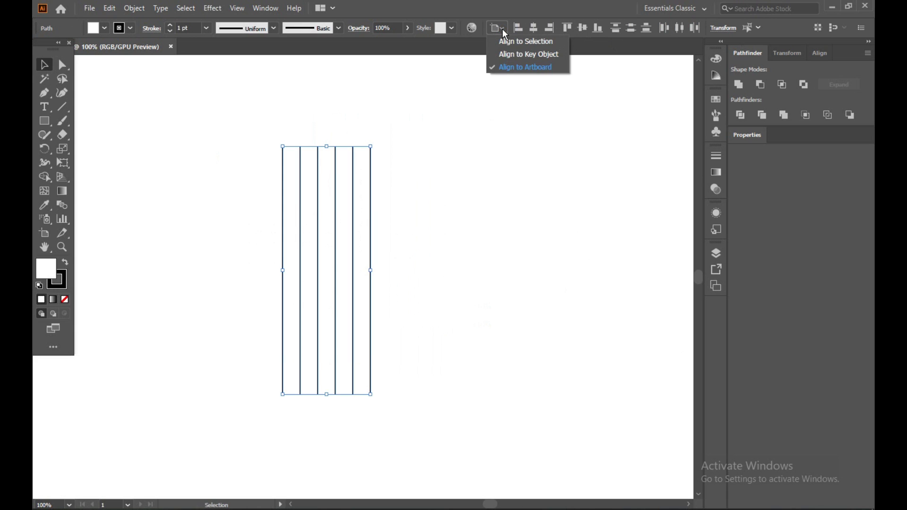
pyautogui.click(508, 55)
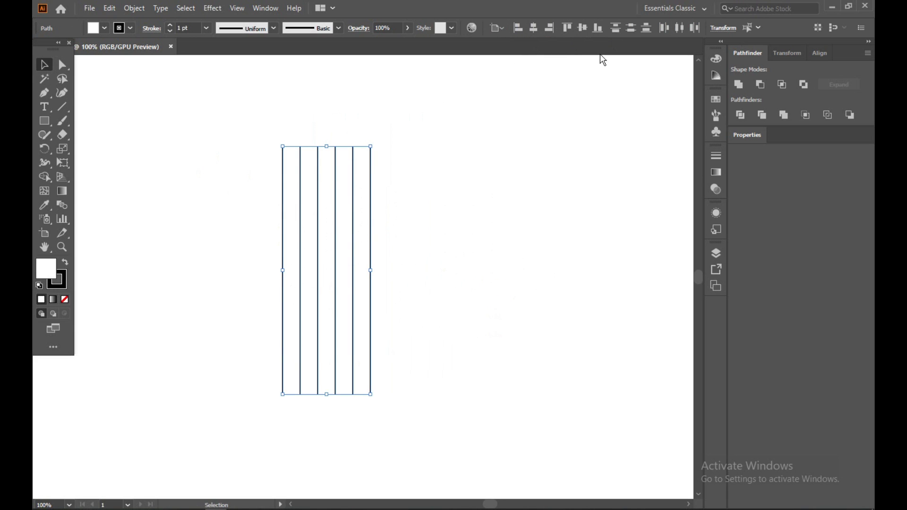
# Step: Group the six lines and Alt-drag a copy of the group to the right
pyautogui.click(453, 163)
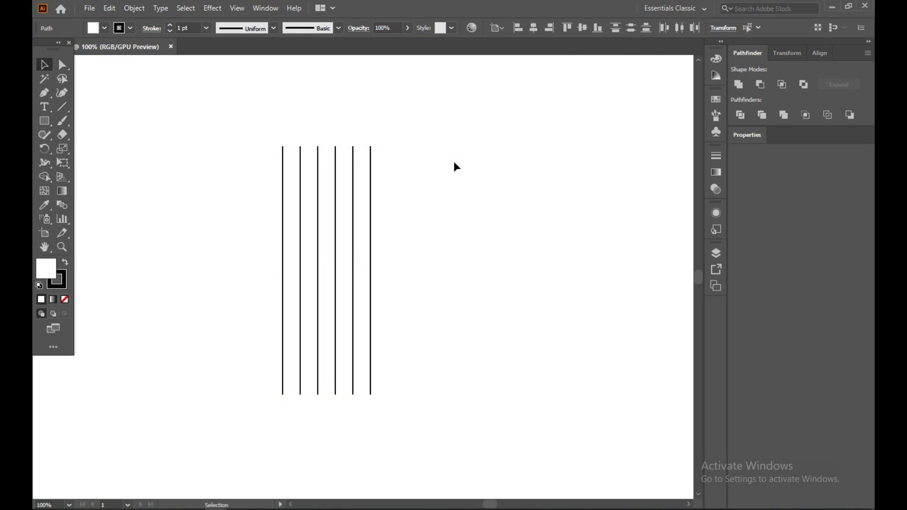
pyautogui.moveTo(208, 146); pyautogui.dragTo(365, 255)
pyautogui.rightClick(346, 233)
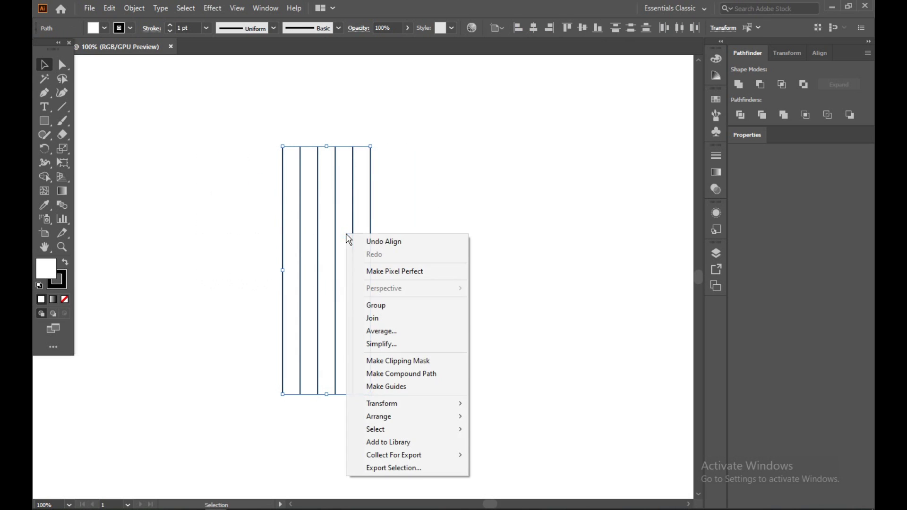
pyautogui.click(395, 306)
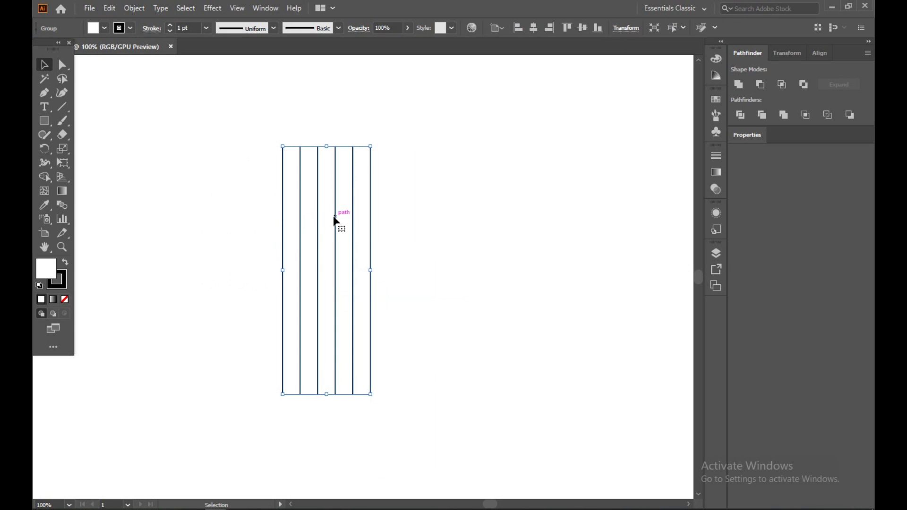
pyautogui.moveTo(335, 219); pyautogui.dragTo(437, 215)
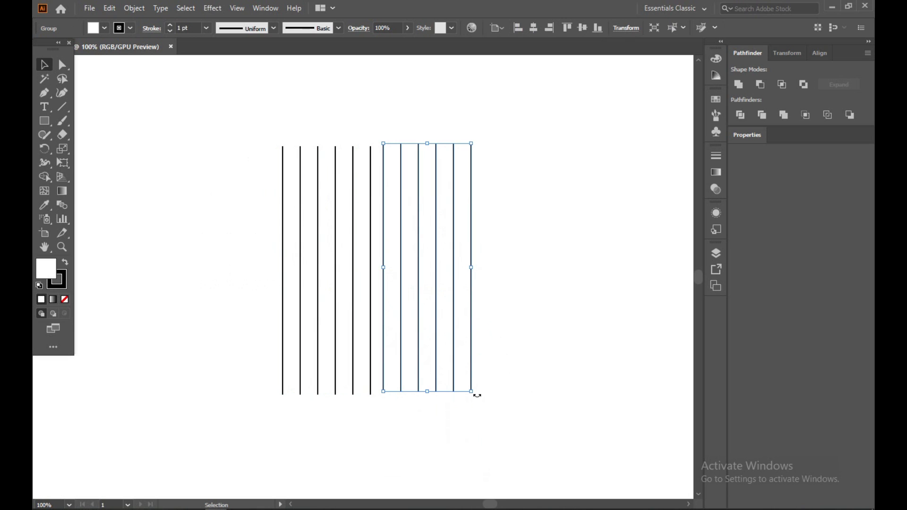
# Step: Rotate the copied group 270° to horizontal and centre both line groups horizontally and vertically
pyautogui.press('shift')
pyautogui.moveTo(478, 395)
pyautogui.mouseDown()
pyautogui.moveTo(349, 342)
pyautogui.moveTo(342, 323)
pyautogui.moveTo(342, 335)
pyautogui.mouseUp()
pyautogui.moveTo(212, 143); pyautogui.dragTo(415, 299)
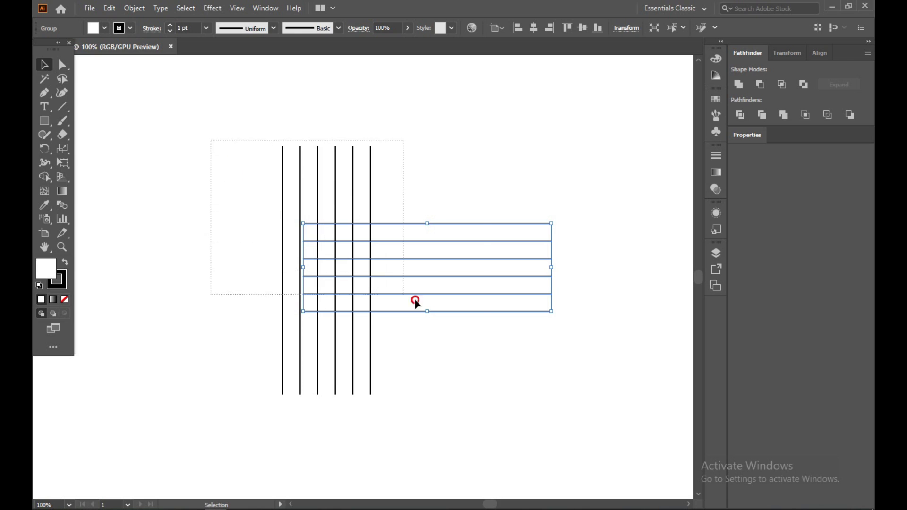
pyautogui.click(534, 29)
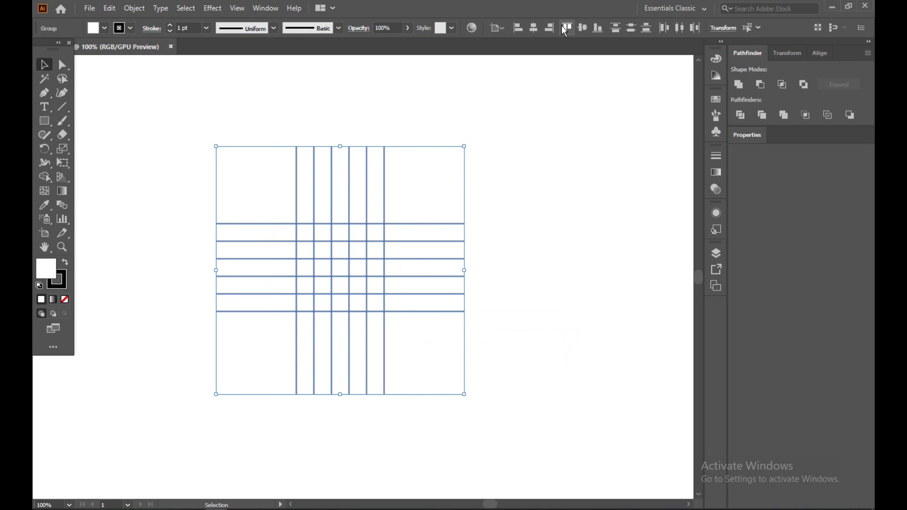
pyautogui.click(583, 29)
pyautogui.click(600, 146)
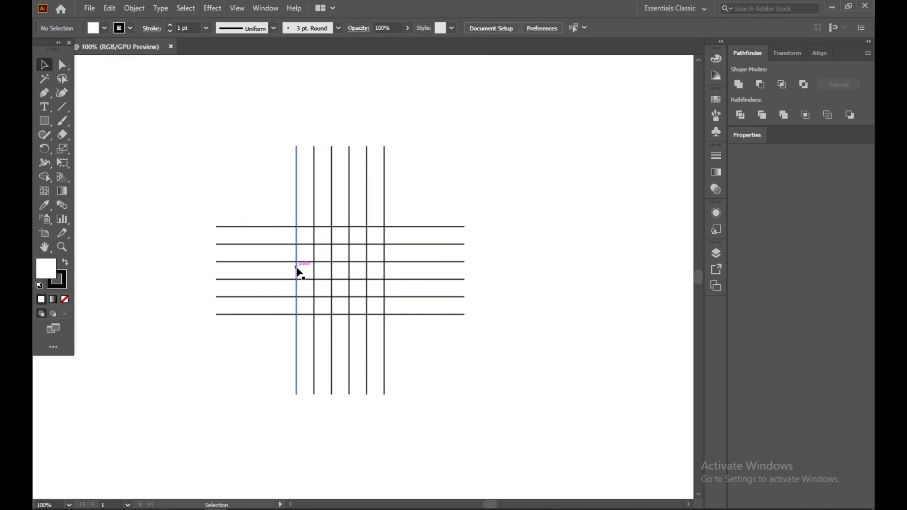
# Step: With the Ellipse tool, draw two small circles each filling a grid cell in one row
pyautogui.scroll(2, 297, 268)
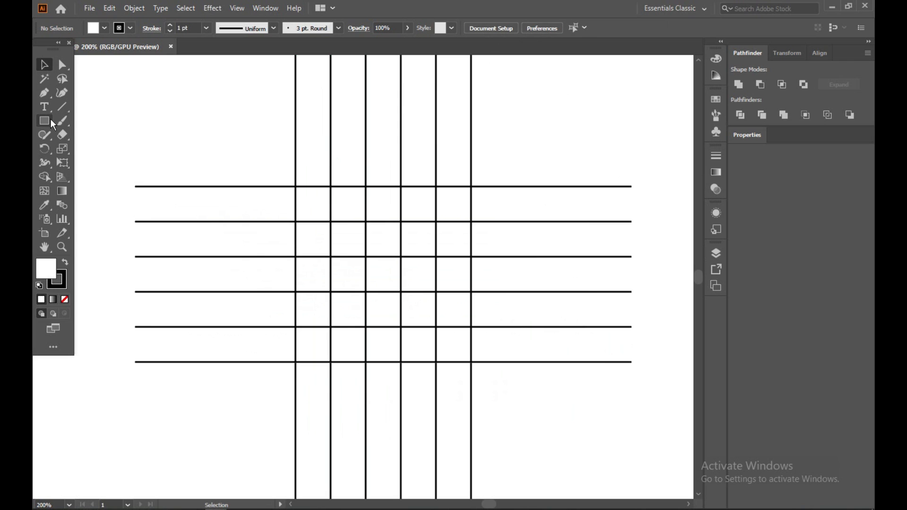
pyautogui.moveTo(50, 119); pyautogui.dragTo(99, 153)
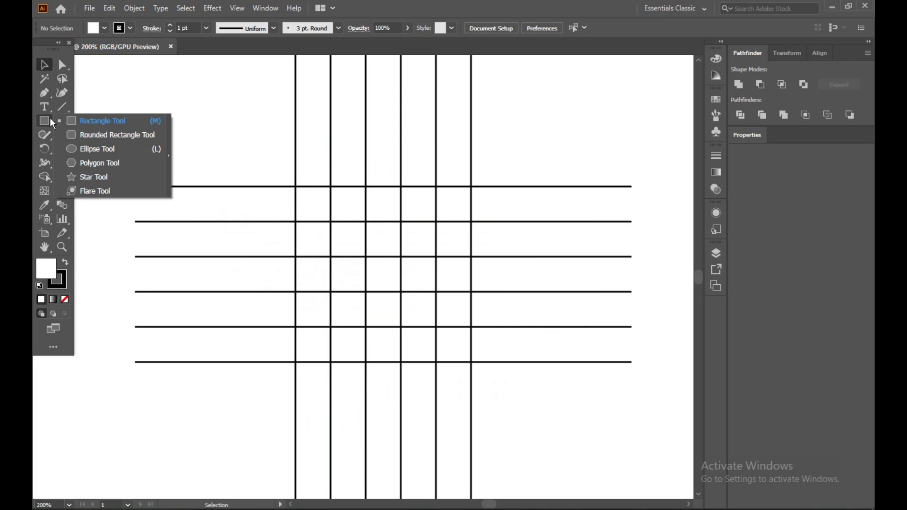
pyautogui.click(98, 153)
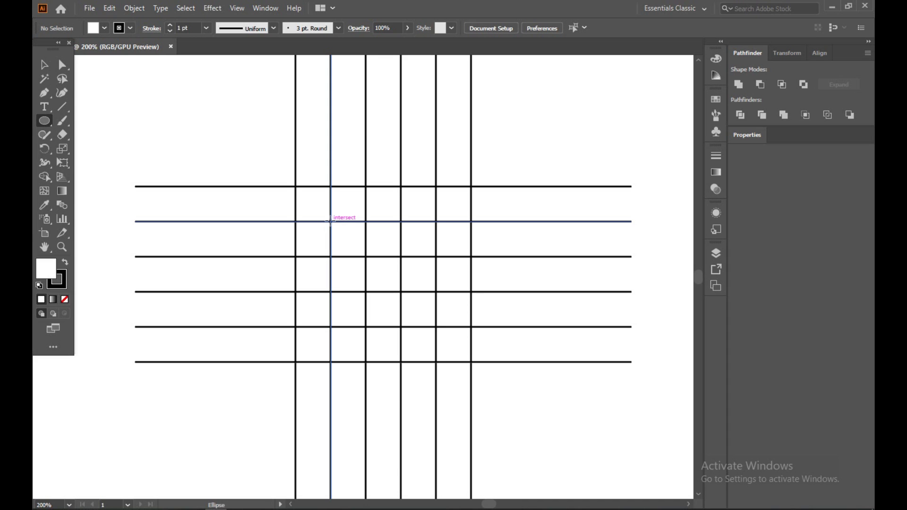
pyautogui.moveTo(330, 221); pyautogui.dragTo(348, 256)
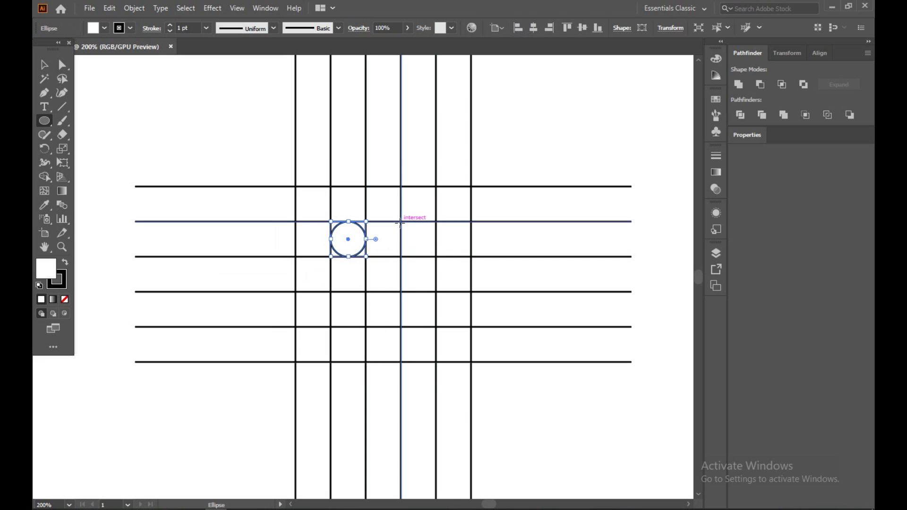
pyautogui.moveTo(400, 221); pyautogui.dragTo(436, 256)
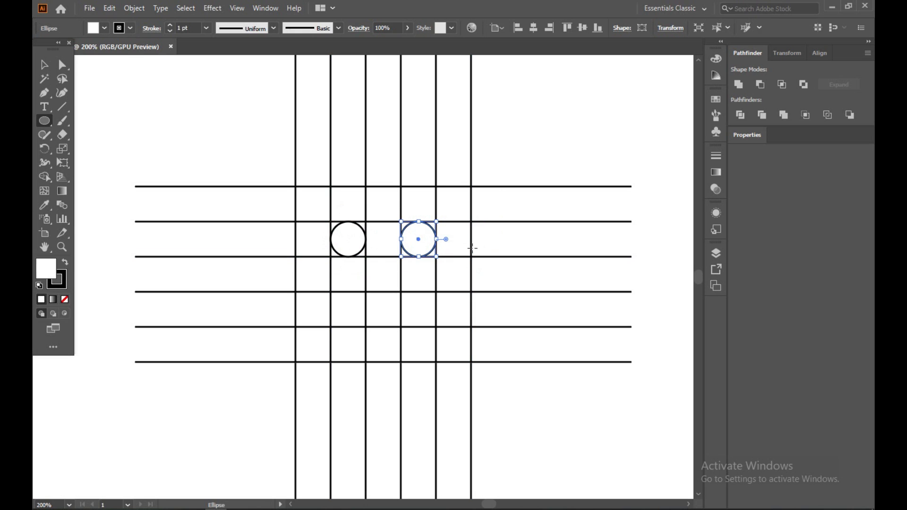
pyautogui.press('ctrl')
pyautogui.hotkey('ctrl', 'y')
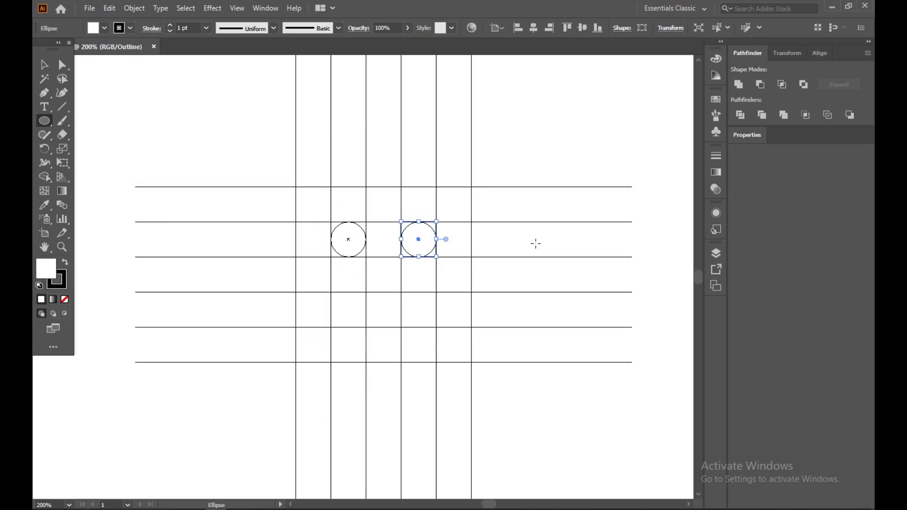
pyautogui.click(44, 65)
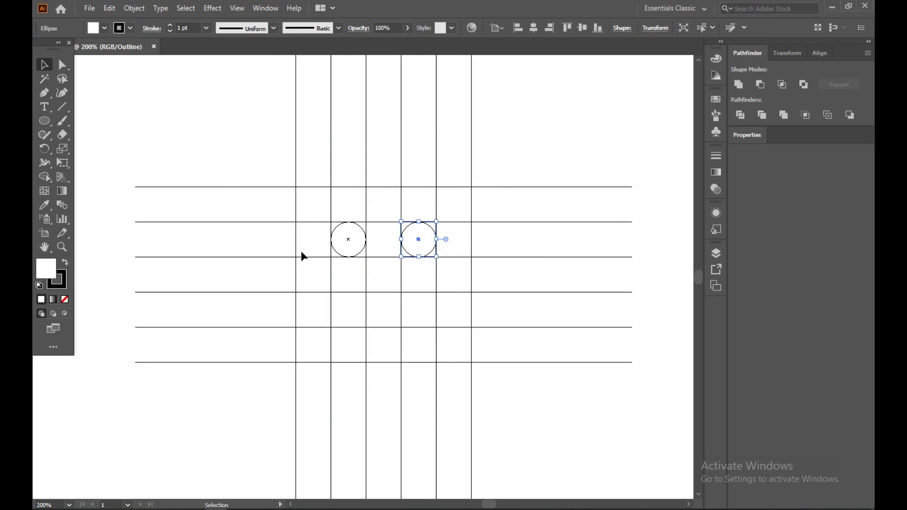
pyautogui.scroll(2, 301, 251)
pyautogui.scroll(2, 307, 256)
pyautogui.press('super')
pyautogui.press('super')
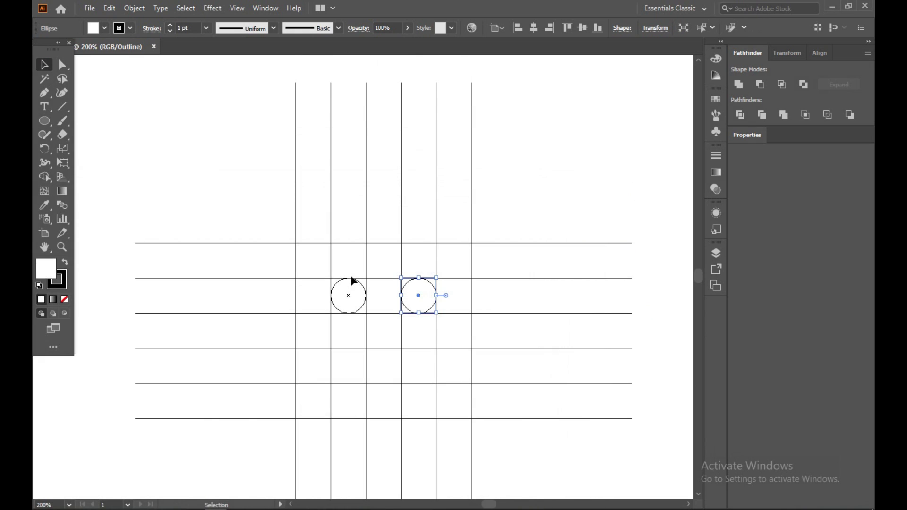
pyautogui.keyDown('alt'); pyautogui.scroll(5, 352, 283); pyautogui.keyUp('alt')
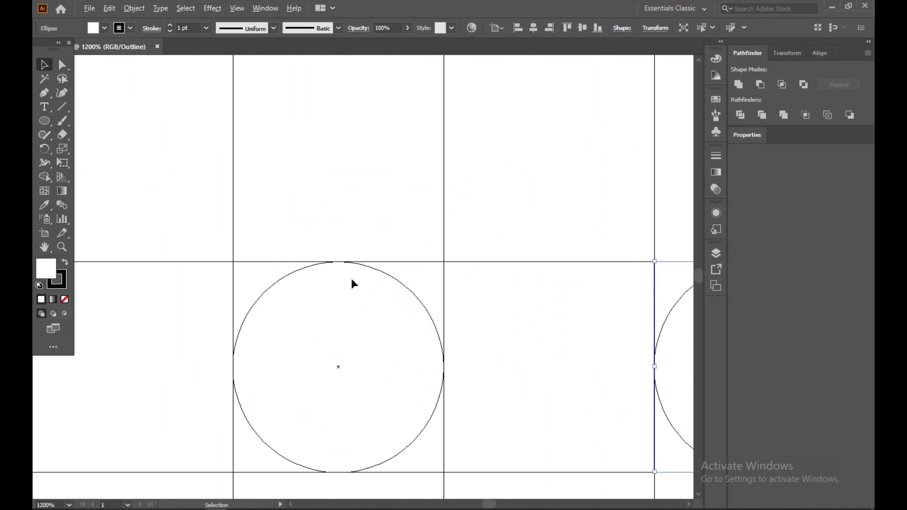
pyautogui.moveTo(596, 326); pyautogui.dragTo(184, 279)
pyautogui.click(532, 317)
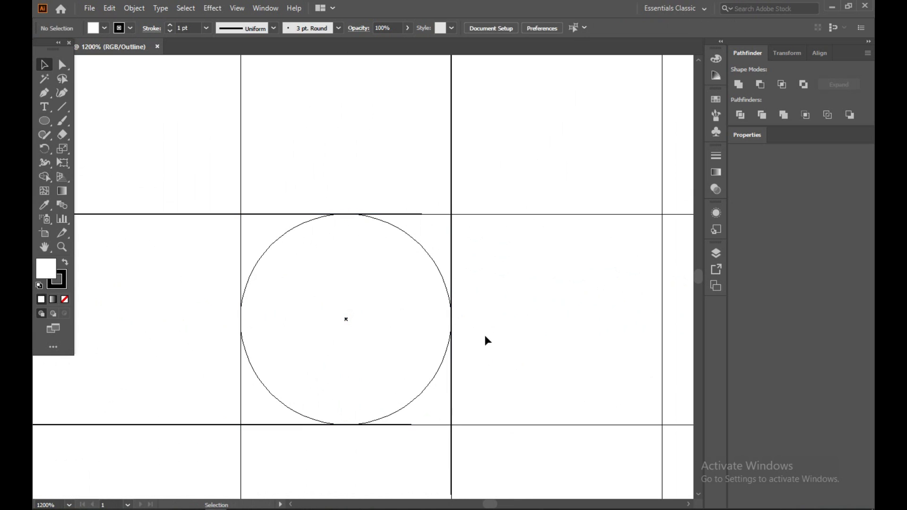
pyautogui.scroll(2, 470, 337)
pyautogui.keyDown('alt'); pyautogui.scroll(1, 466, 333); pyautogui.keyUp('alt')
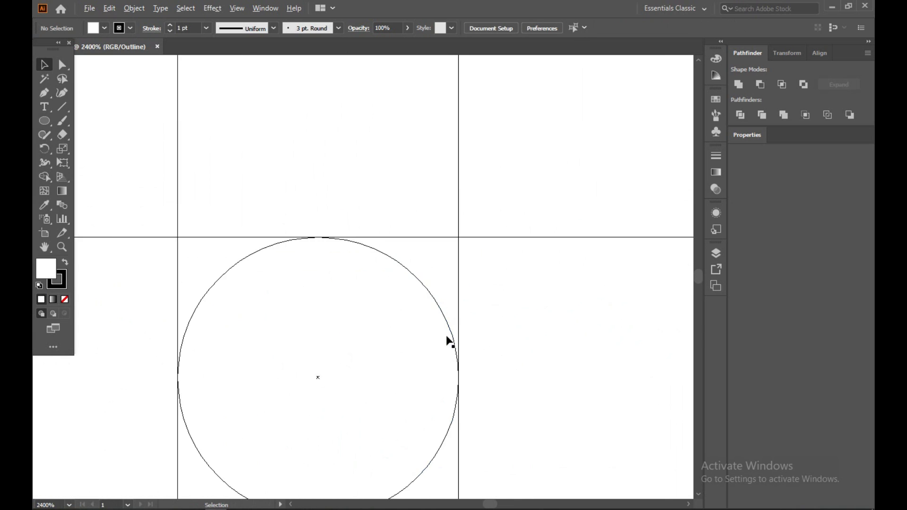
pyautogui.keyDown('alt'); pyautogui.scroll(3, 449, 339); pyautogui.keyUp('alt')
pyautogui.moveTo(228, 234); pyautogui.dragTo(462, 363)
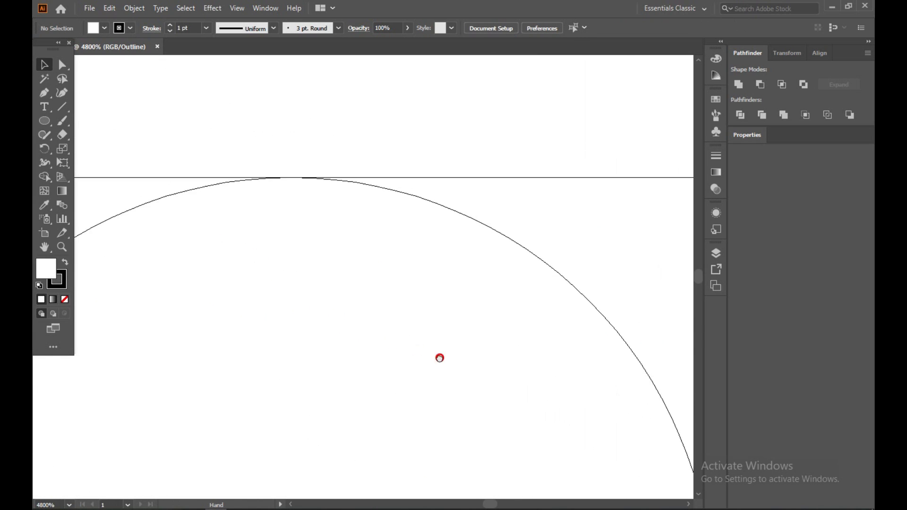
pyautogui.moveTo(251, 408); pyautogui.dragTo(526, 272)
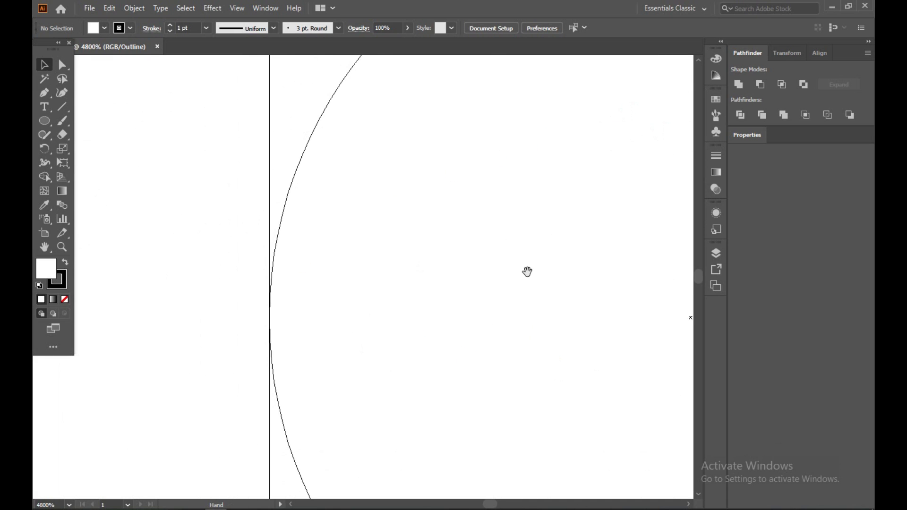
pyautogui.moveTo(564, 373); pyautogui.dragTo(468, 97)
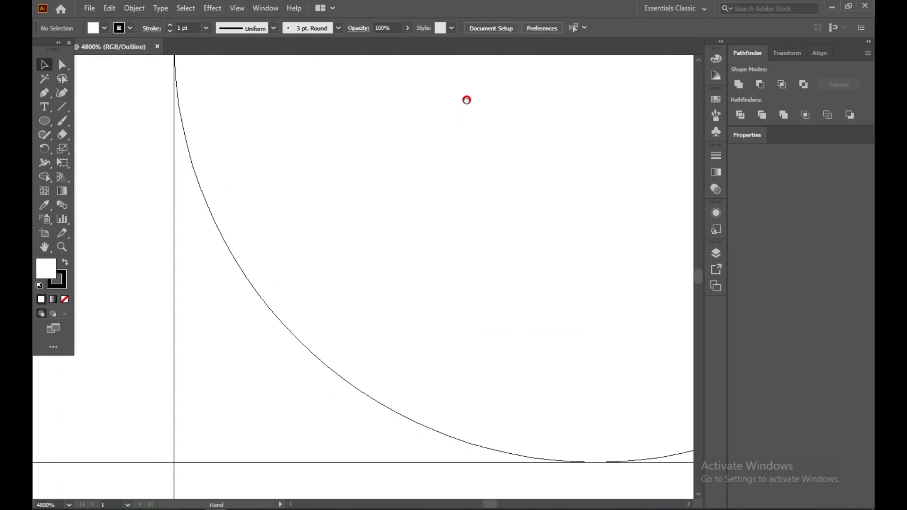
pyautogui.moveTo(618, 352); pyautogui.dragTo(489, 270)
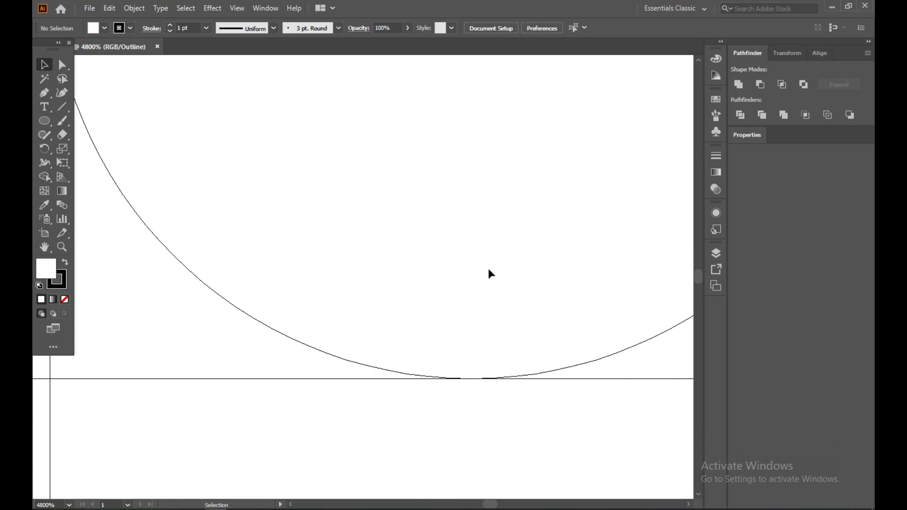
pyautogui.scroll(-3, 489, 269)
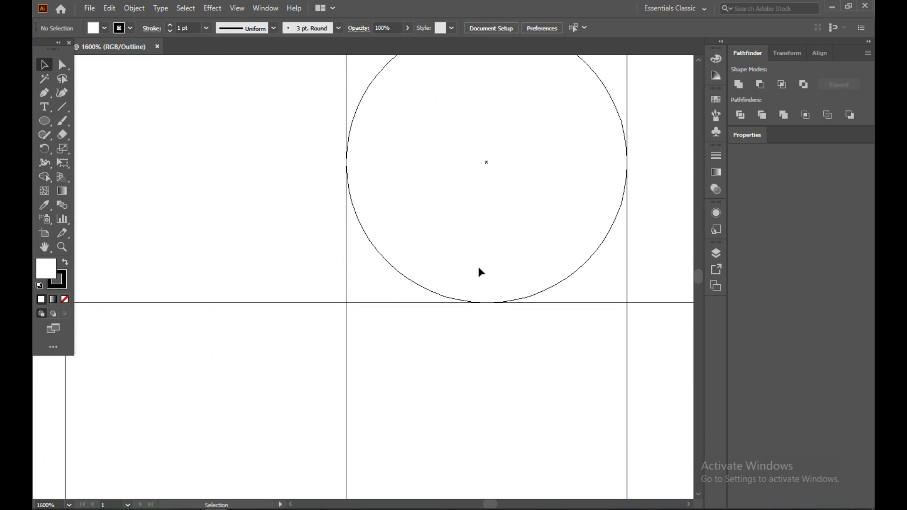
pyautogui.scroll(-2, 479, 267)
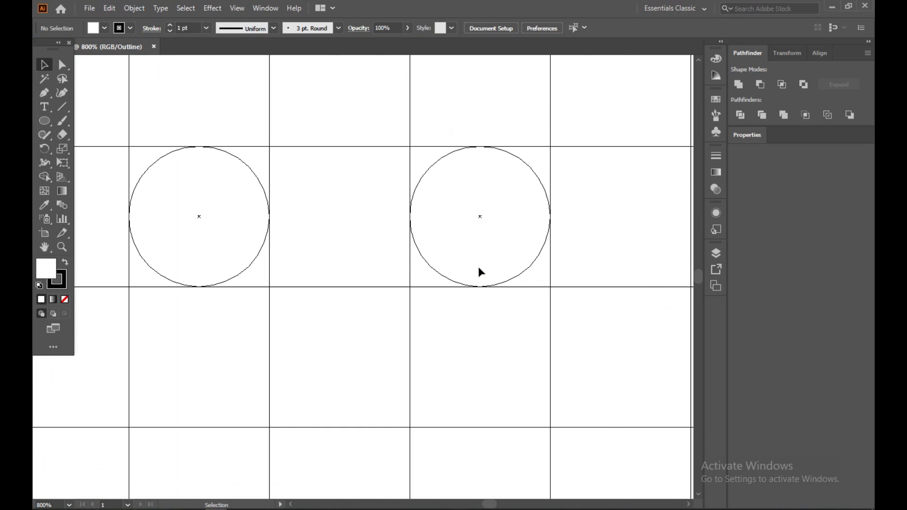
# Step: Draw a large no-fill circle centred on the left small circle, spanning to the outer grid lines
pyautogui.hotkey('ctrl', 'y')
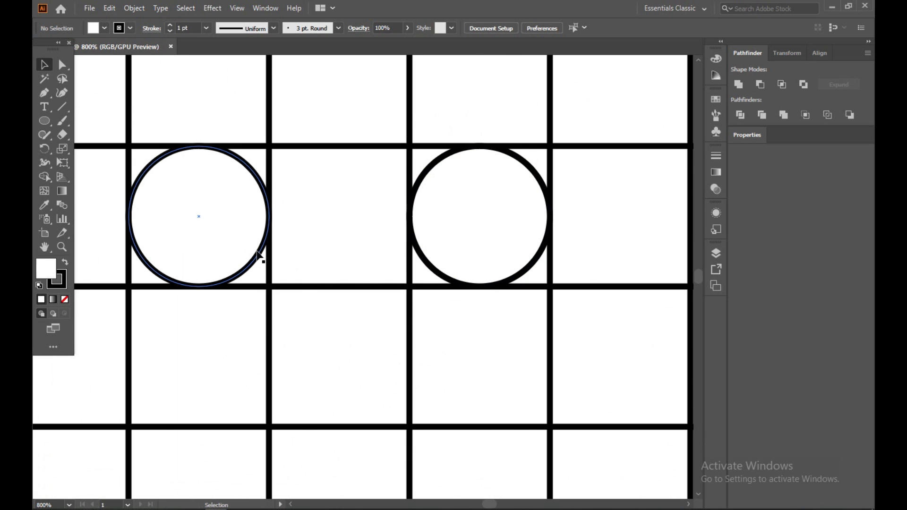
pyautogui.scroll(-2, 259, 254)
pyautogui.moveTo(281, 274); pyautogui.dragTo(397, 294)
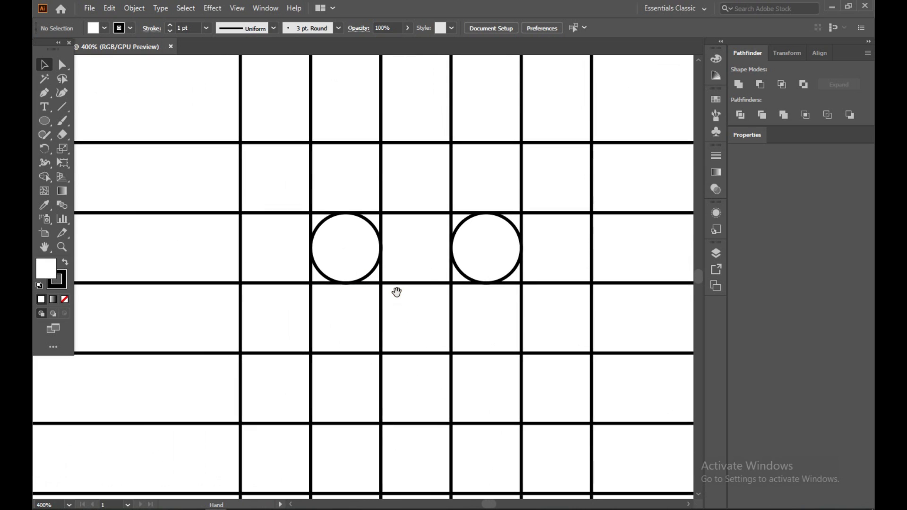
pyautogui.scroll(-1, 397, 295)
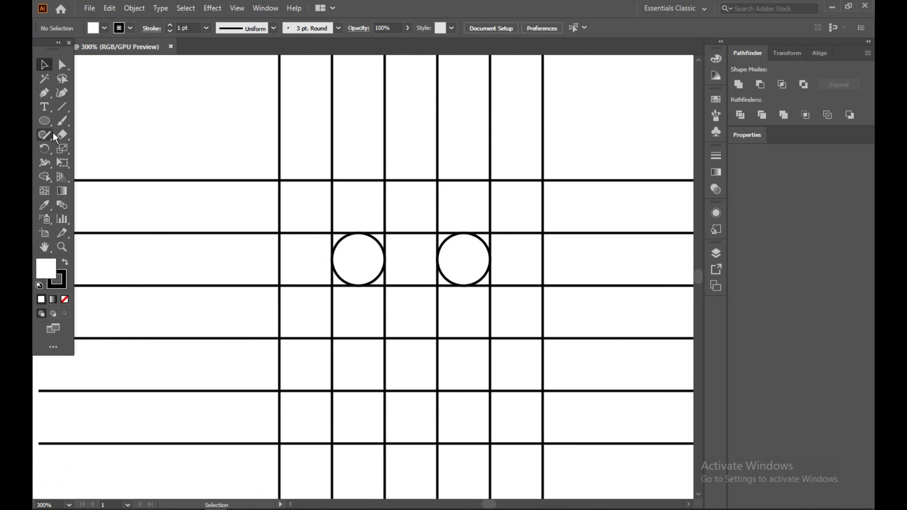
pyautogui.click(46, 119)
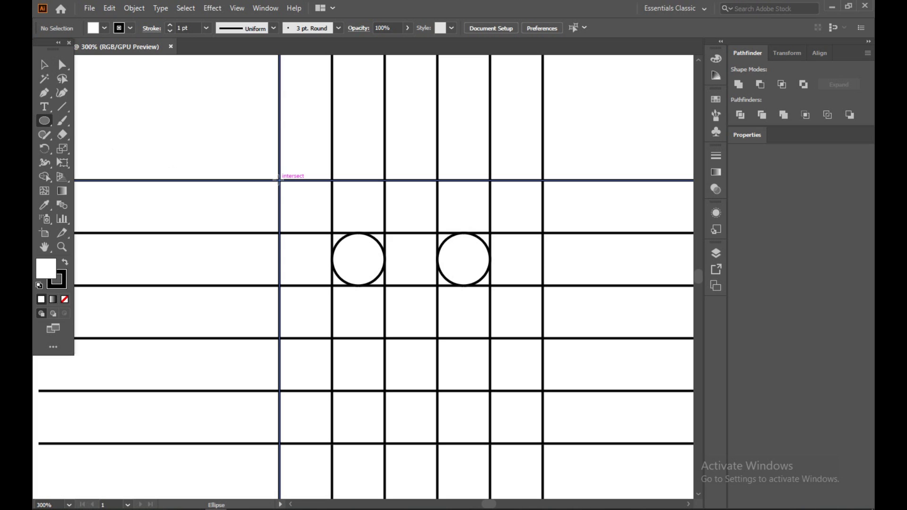
pyautogui.moveTo(279, 180); pyautogui.dragTo(420, 339)
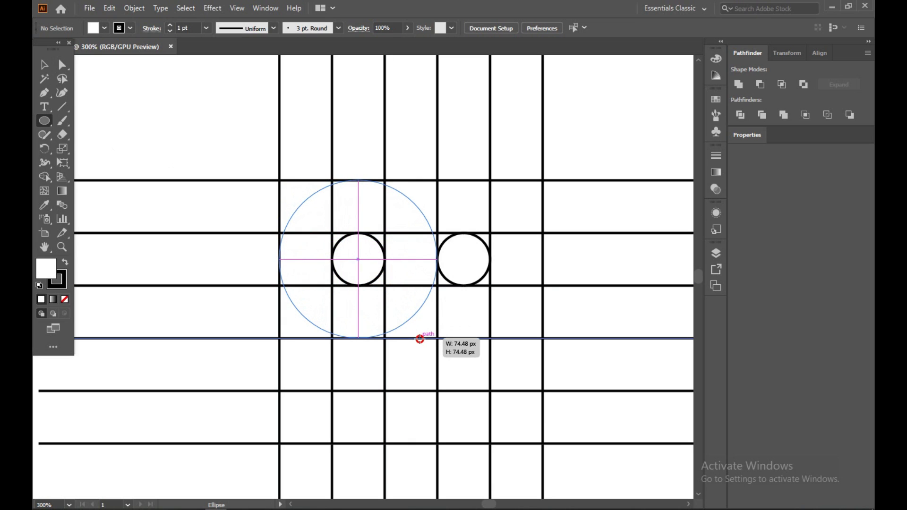
pyautogui.moveTo(419, 339); pyautogui.dragTo(420, 339)
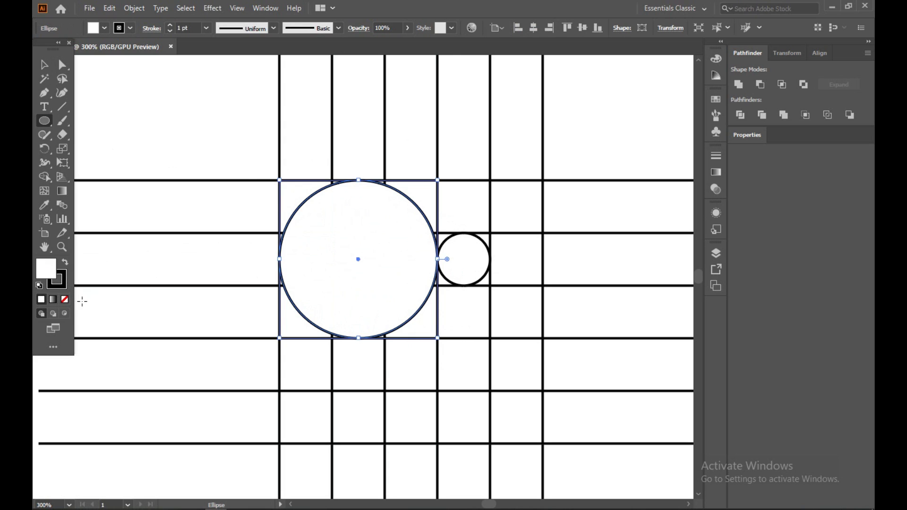
pyautogui.click(65, 299)
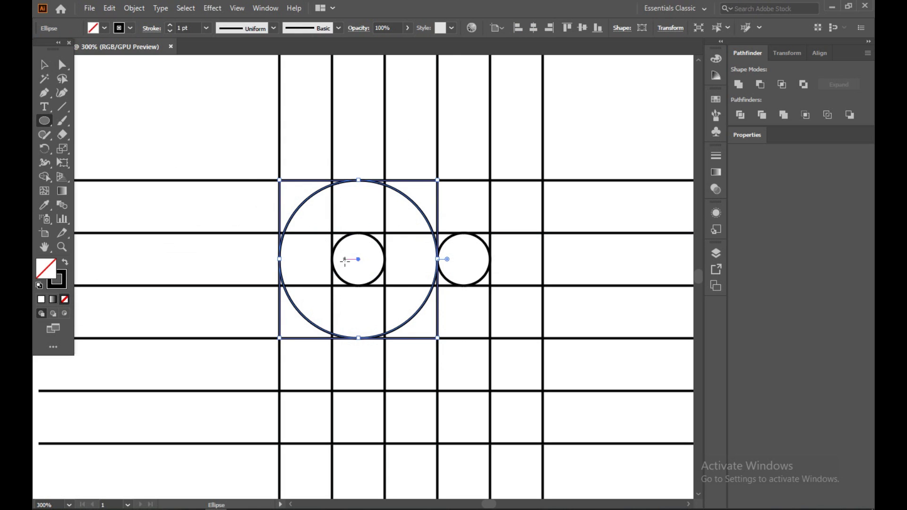
pyautogui.click(44, 66)
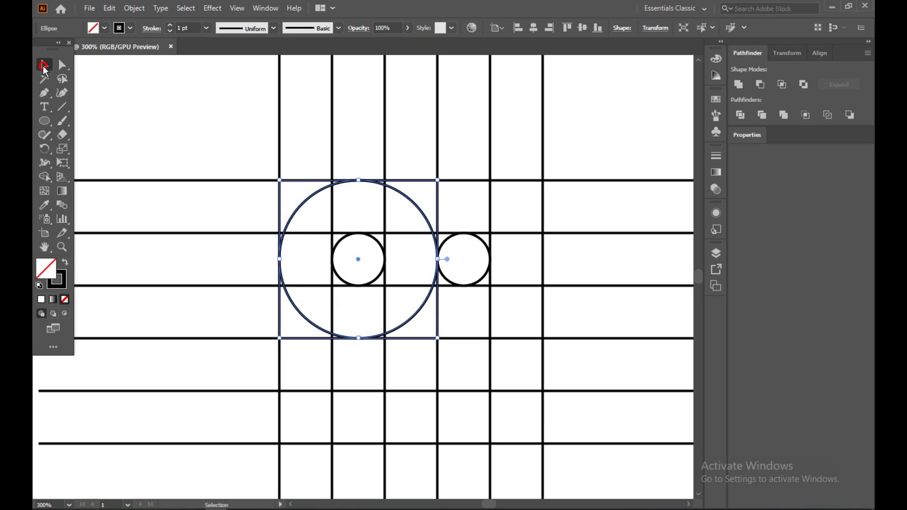
# Step: Set the fill of both small circles to None
pyautogui.click(445, 279)
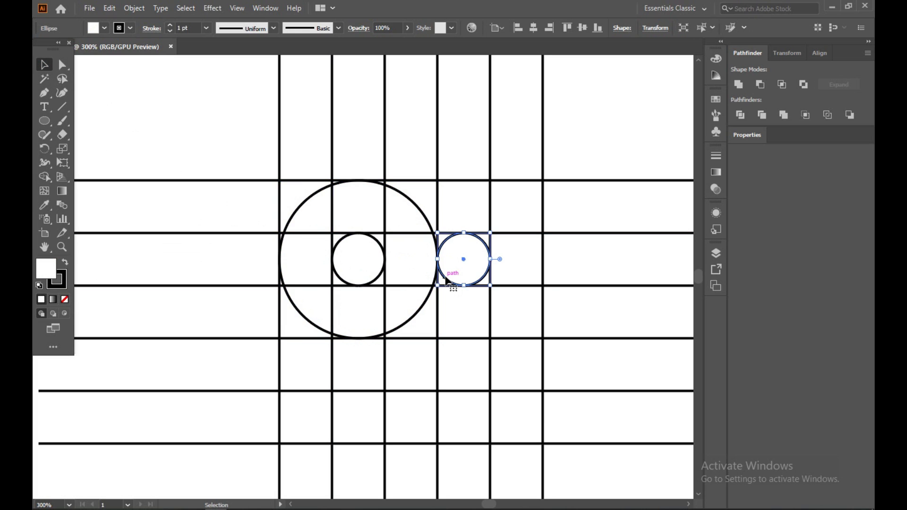
pyautogui.keyDown('shift'); pyautogui.click(376, 276); pyautogui.keyUp('shift')
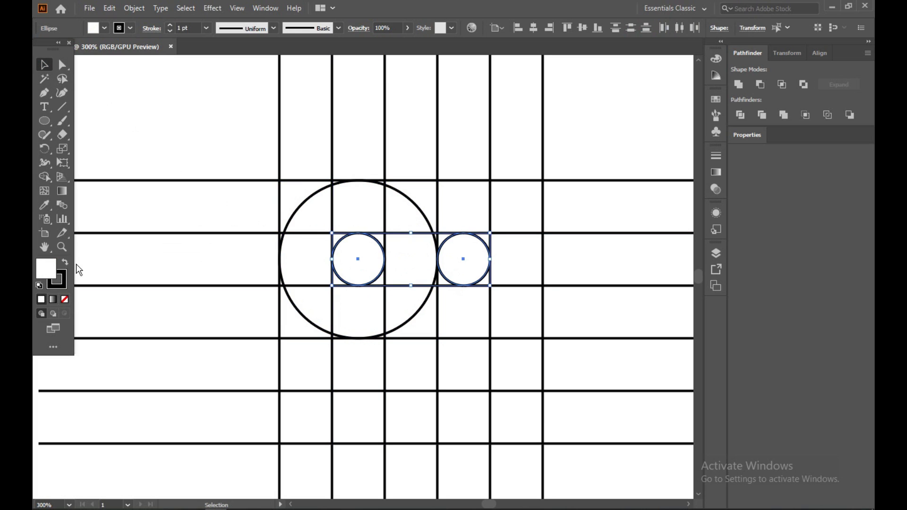
pyautogui.click(65, 299)
# Step: Draw a matching large circle centred on the right small circle
pyautogui.click(45, 122)
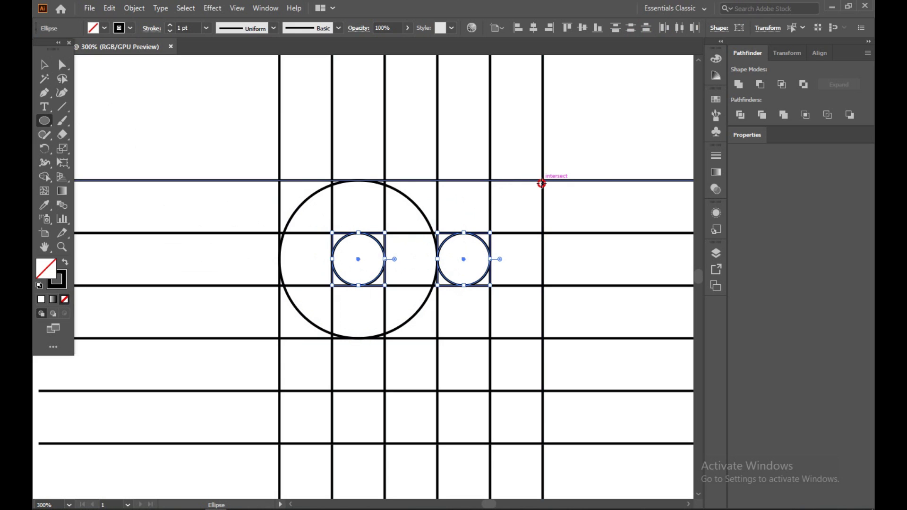
pyautogui.moveTo(542, 180)
pyautogui.mouseDown()
pyautogui.moveTo(397, 310)
pyautogui.moveTo(381, 317)
pyautogui.moveTo(384, 310)
pyautogui.mouseUp()
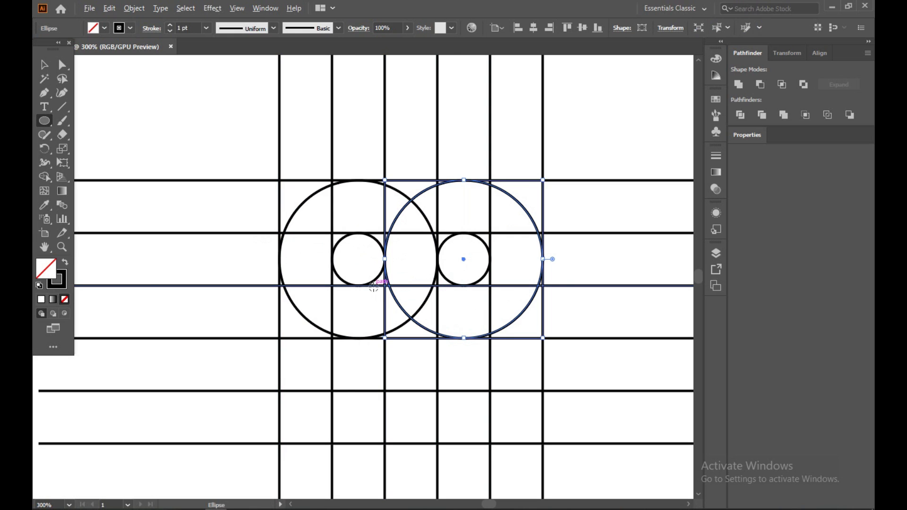
pyautogui.scroll(-2, 384, 285)
pyautogui.scroll(2, 373, 287)
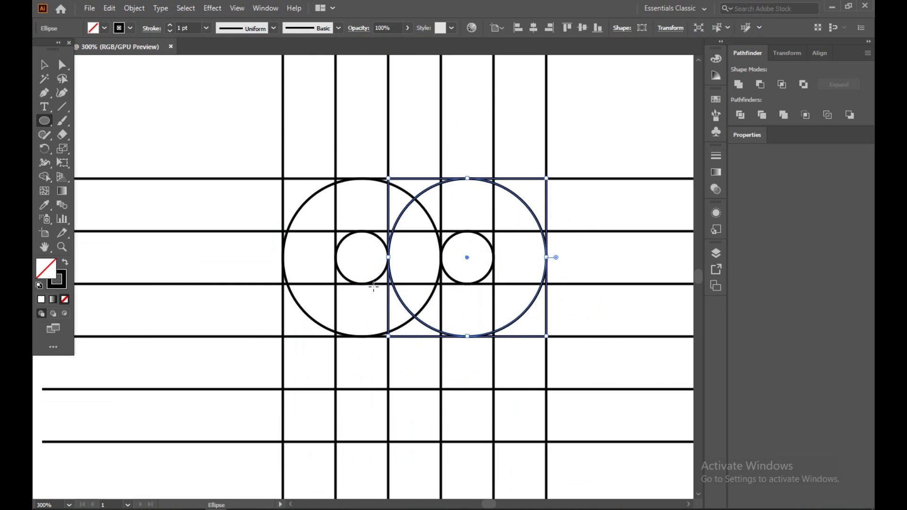
# Step: In Outline view, zoom in to inspect where the large circles meet the grid lines
pyautogui.press('ctrl')
pyautogui.hotkey('ctrl', 'y')
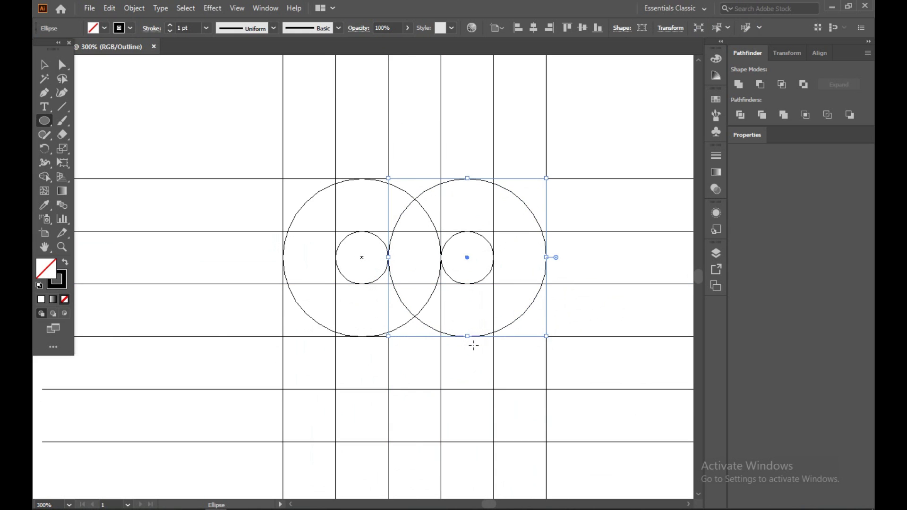
pyautogui.scroll(4, 473, 345)
pyautogui.scroll(-4, 472, 344)
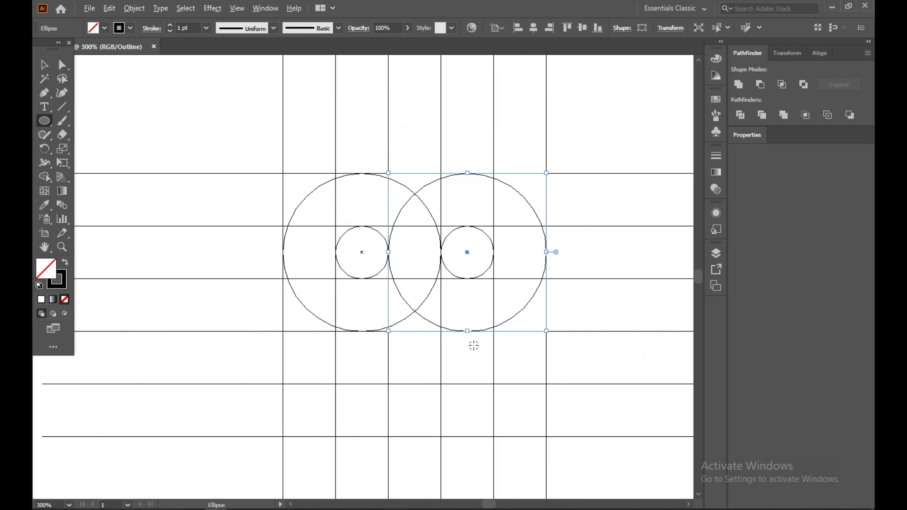
pyautogui.scroll(3, 548, 254)
pyautogui.scroll(1, 548, 254)
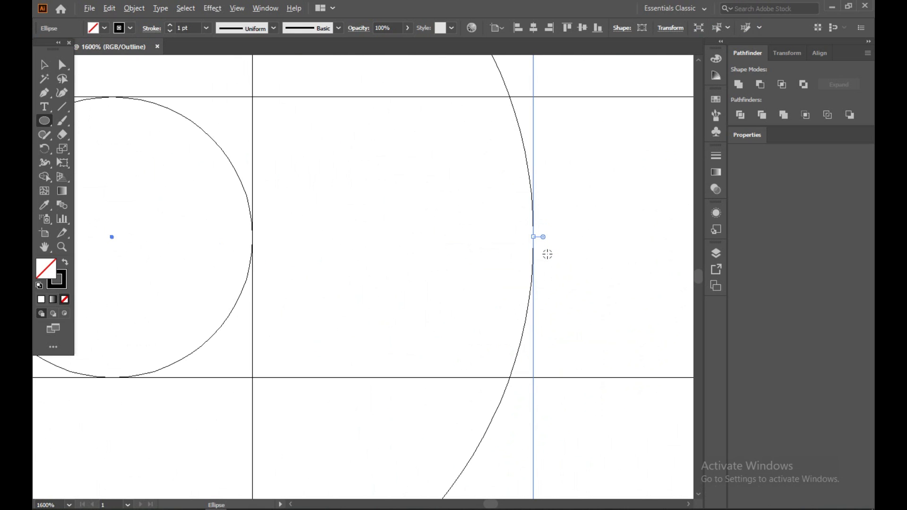
pyautogui.scroll(-2, 548, 254)
pyautogui.scroll(-3, 548, 254)
pyautogui.scroll(3, 470, 175)
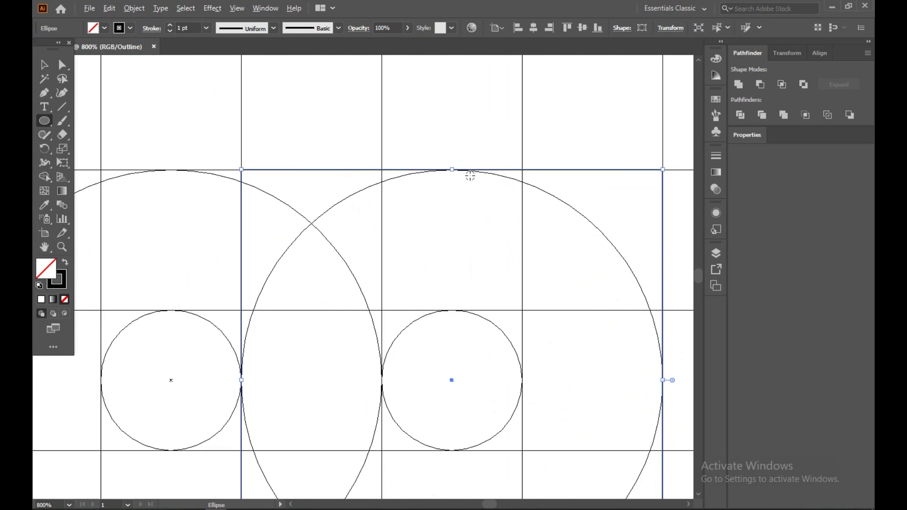
pyautogui.scroll(2, 470, 175)
pyautogui.scroll(-2, 470, 175)
pyautogui.scroll(-2, 470, 176)
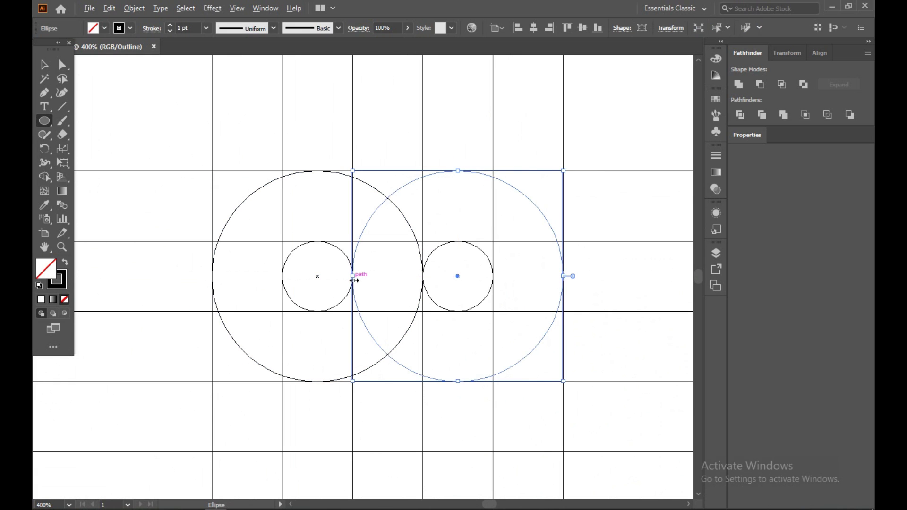
pyautogui.scroll(2, 355, 277)
pyautogui.scroll(3, 350, 280)
pyautogui.scroll(-2, 351, 280)
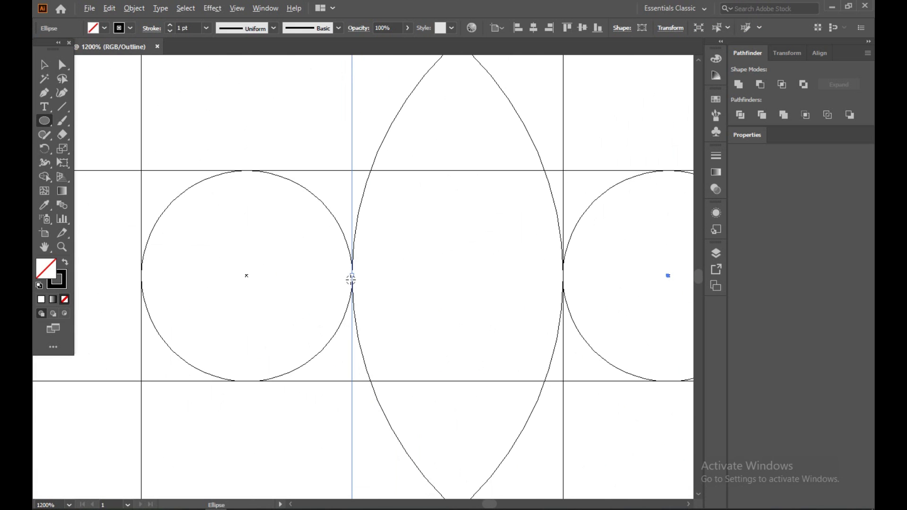
pyautogui.scroll(1, 153, 282)
pyautogui.scroll(-3, 147, 282)
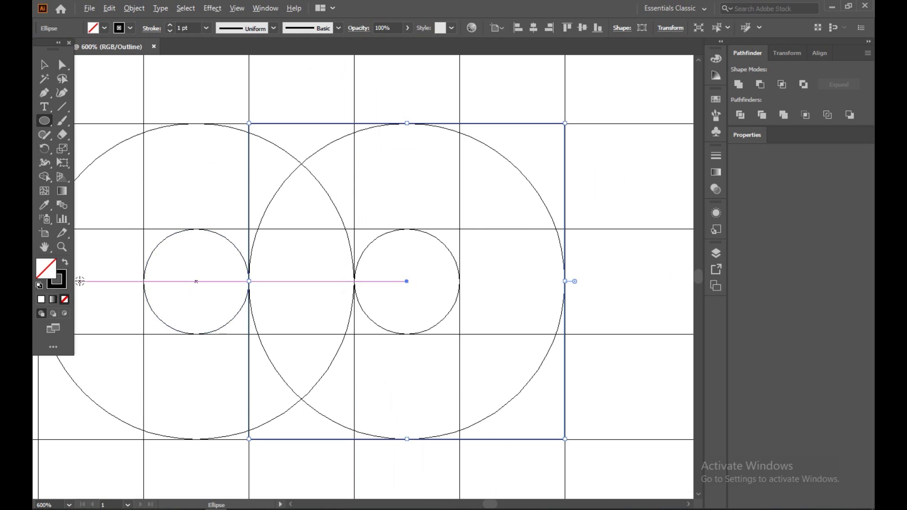
pyautogui.moveTo(136, 290); pyautogui.dragTo(269, 289)
pyautogui.scroll(3, 199, 291)
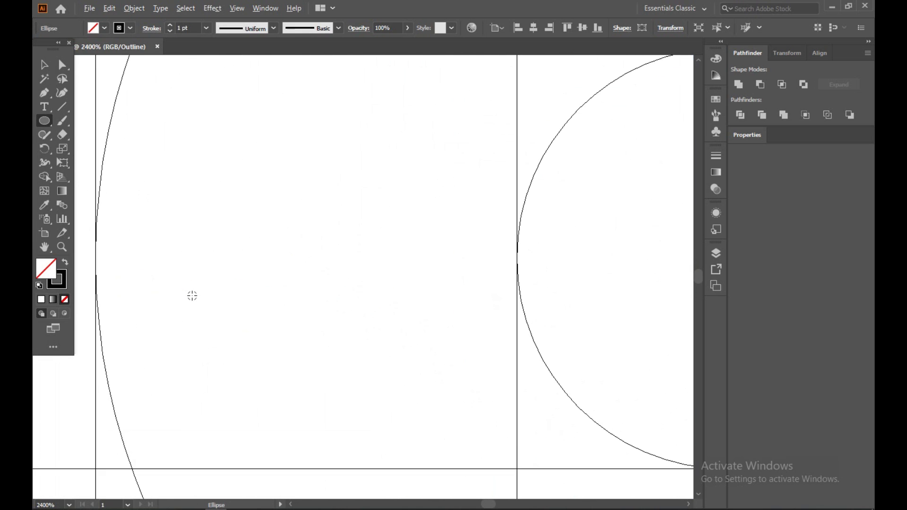
pyautogui.scroll(-3, 192, 296)
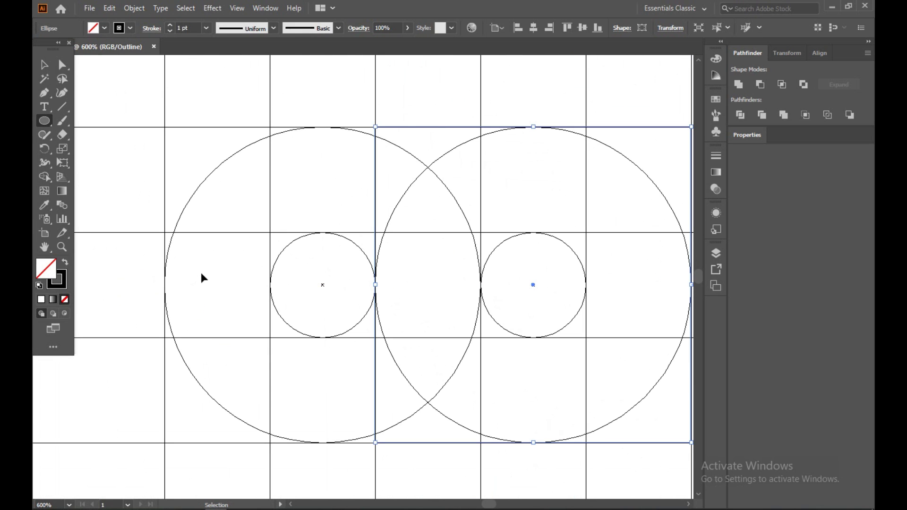
# Step: Return to Preview and recentre the grid and circles in view
pyautogui.hotkey('ctrl', 'y')
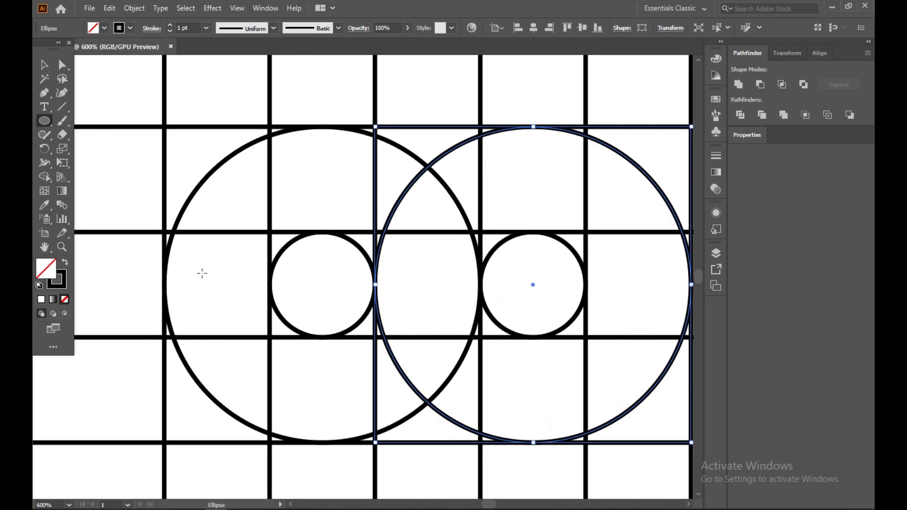
pyautogui.scroll(-2, 250, 253)
pyautogui.scroll(-2, 250, 253)
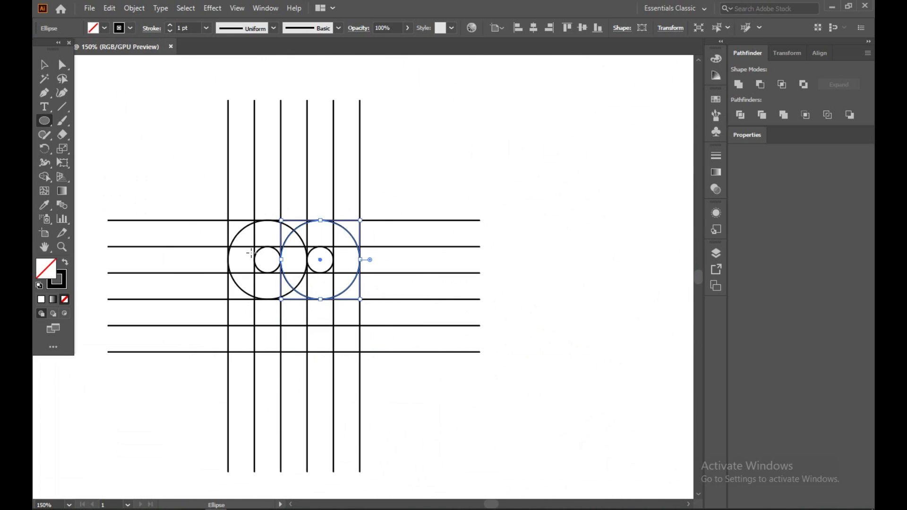
pyautogui.moveTo(286, 265); pyautogui.dragTo(333, 269)
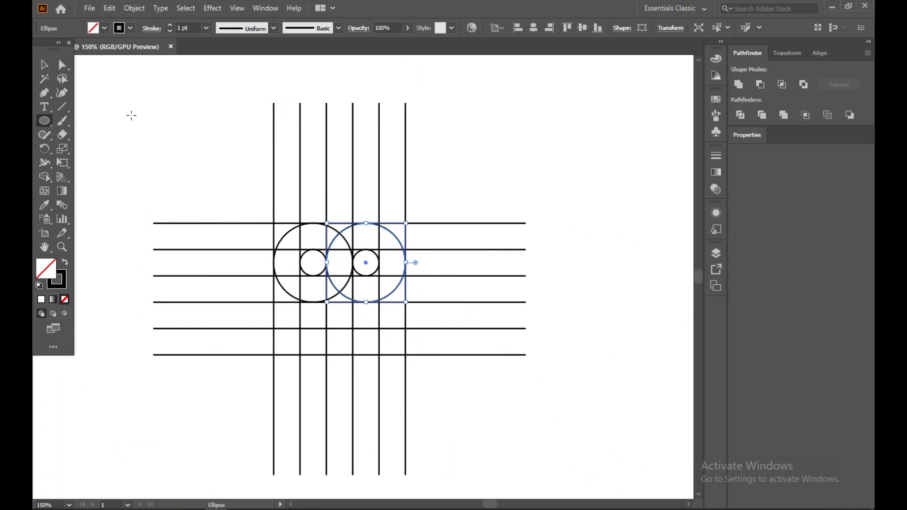
# Step: Select all grid lines and circles, then ready the Shape Builder with a black fill
pyautogui.click(44, 65)
pyautogui.moveTo(112, 81); pyautogui.dragTo(585, 360)
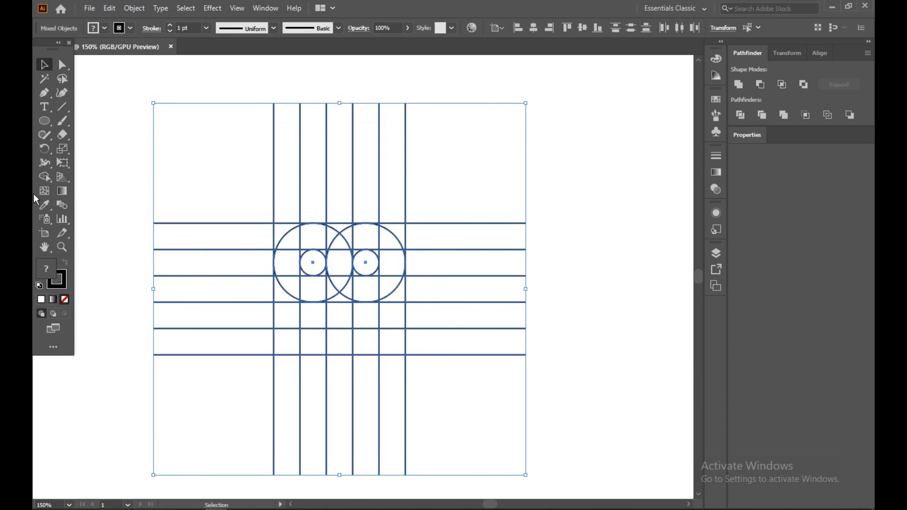
pyautogui.click(44, 178)
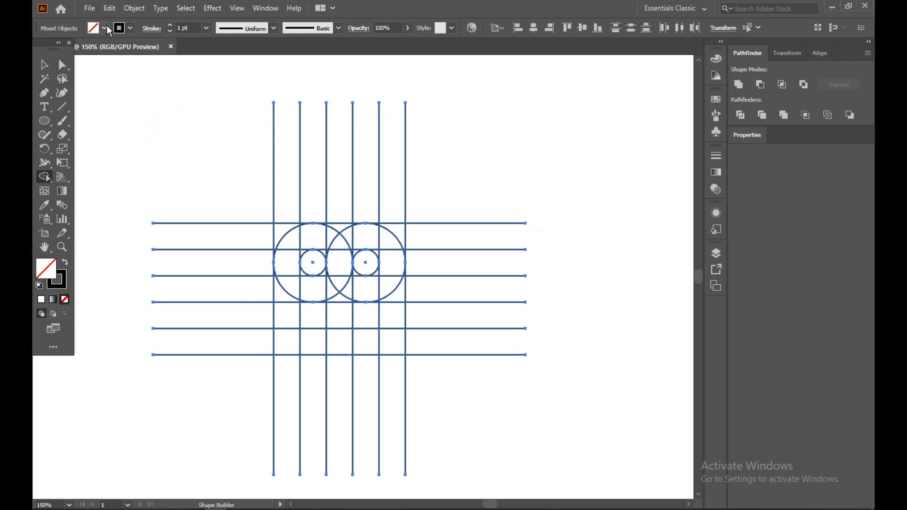
pyautogui.click(106, 28)
pyautogui.click(65, 48)
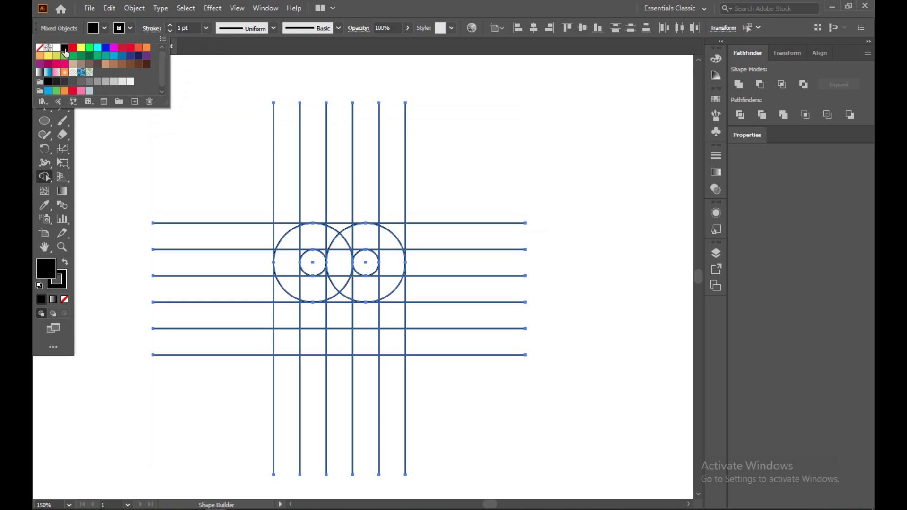
pyautogui.click(286, 313)
# Step: Merge the left grid cell and adjoining circle segments into one black shape
pyautogui.click(287, 314)
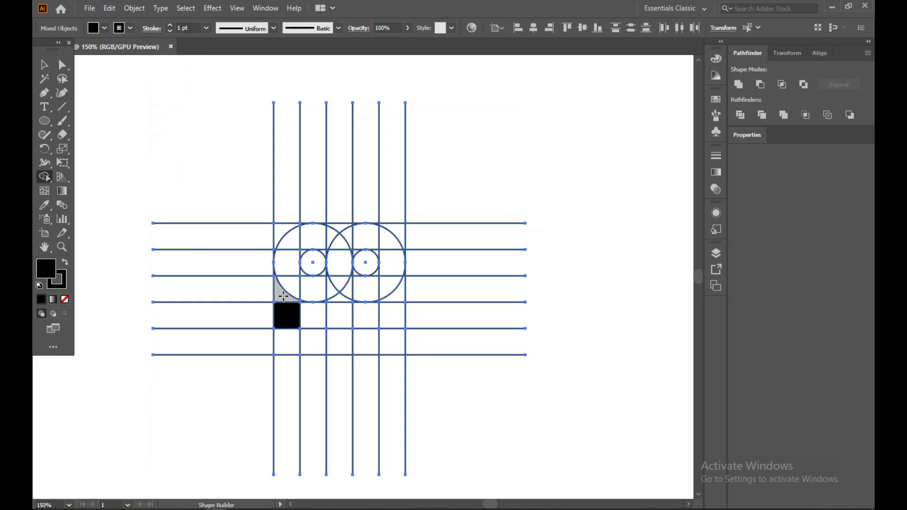
pyautogui.moveTo(284, 296)
pyautogui.mouseDown()
pyautogui.moveTo(291, 247)
pyautogui.moveTo(330, 236)
pyautogui.moveTo(291, 259)
pyautogui.mouseUp()
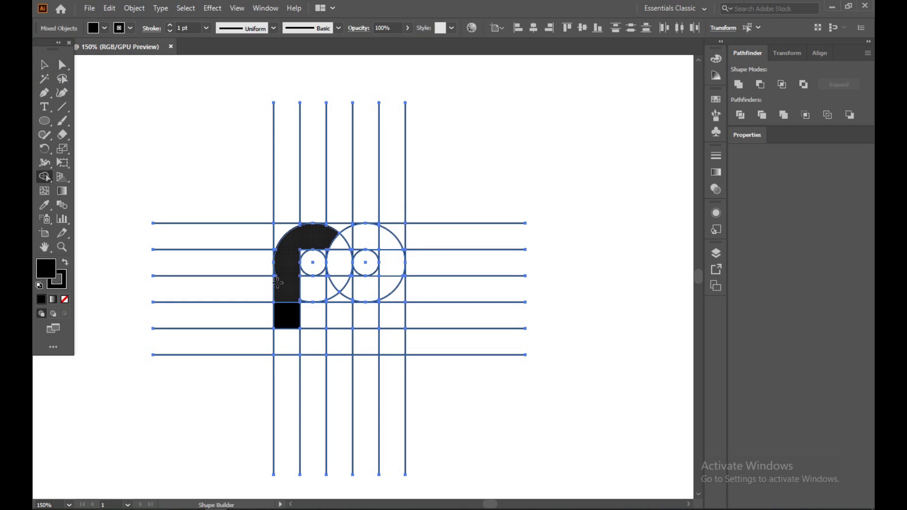
pyautogui.scroll(3, 278, 283)
pyautogui.scroll(2, 277, 283)
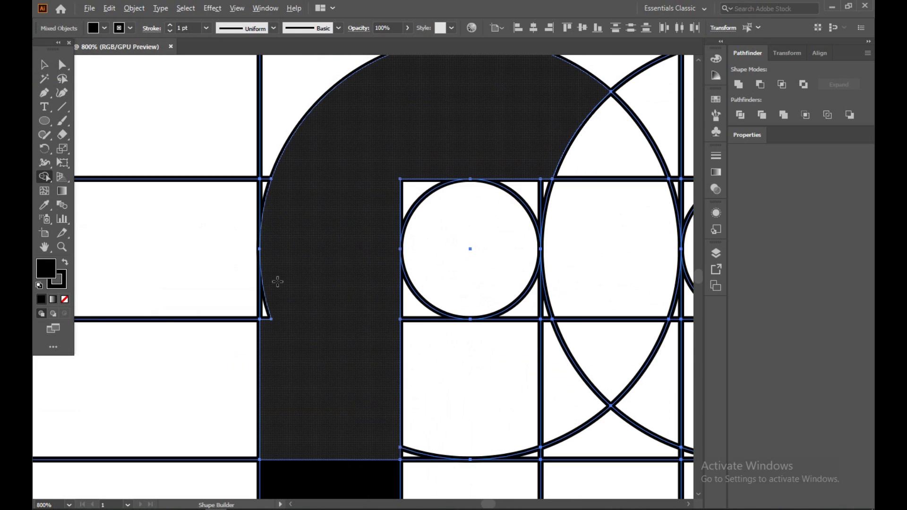
pyautogui.click(266, 310)
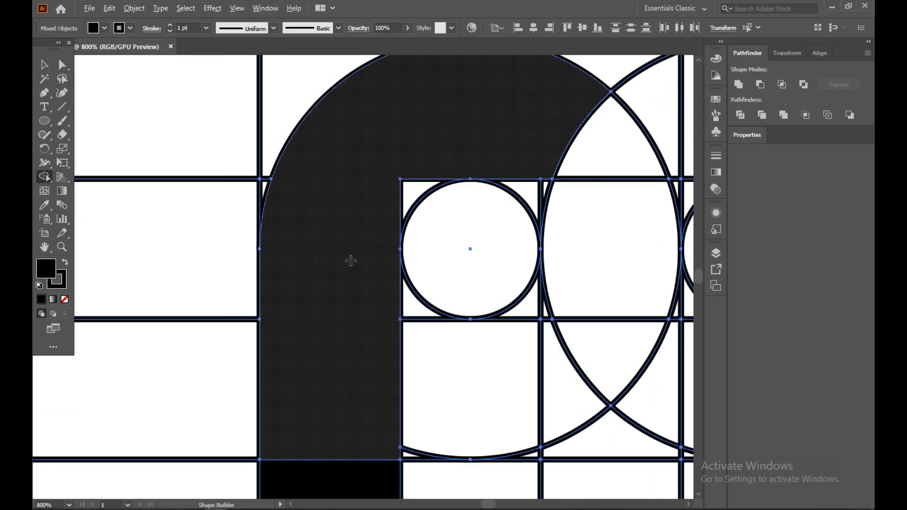
pyautogui.click(415, 187)
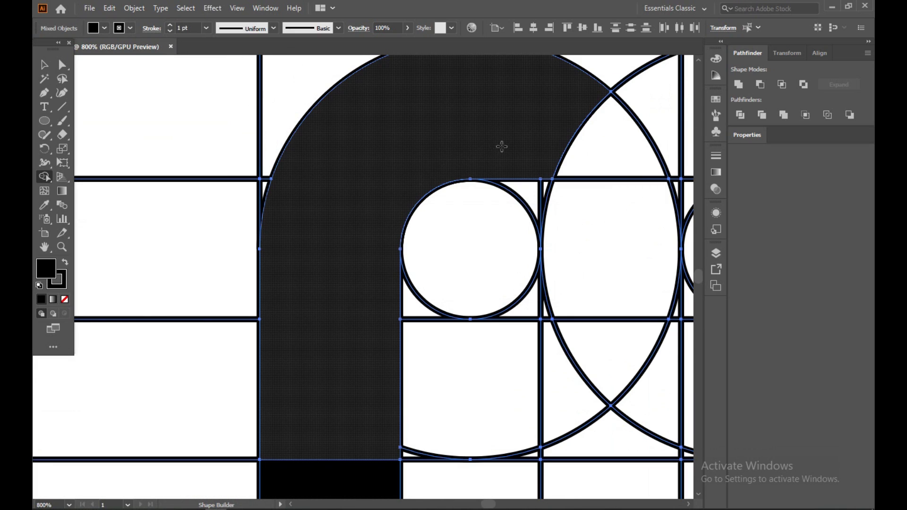
# Step: Add the slivers and wedges beside the circle to build the arch's right leg
pyautogui.moveTo(502, 147); pyautogui.dragTo(535, 188)
pyautogui.scroll(-3, 535, 187)
pyautogui.scroll(1, 536, 185)
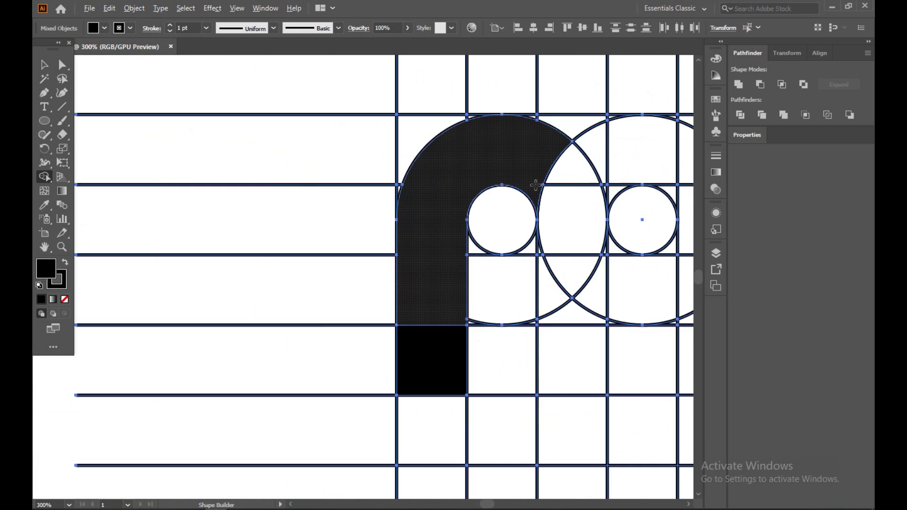
pyautogui.scroll(-3, 574, 183)
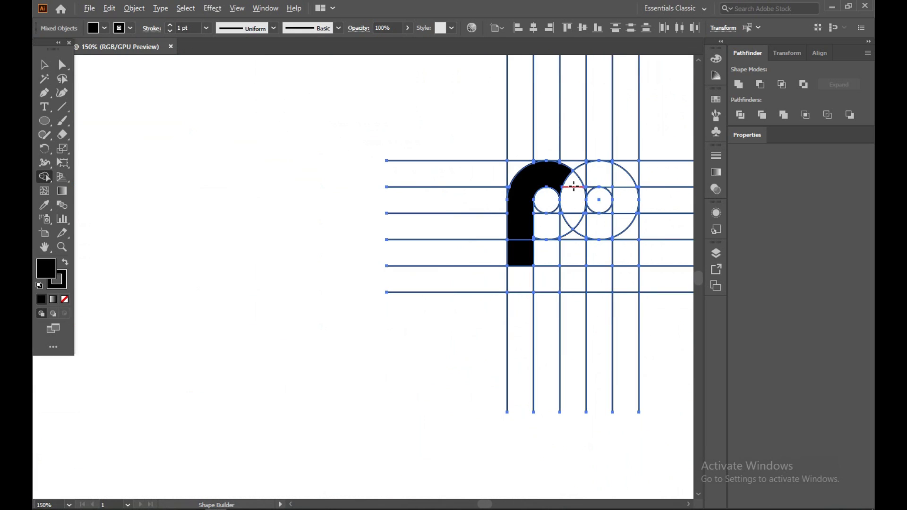
pyautogui.scroll(3, 574, 183)
pyautogui.moveTo(538, 159)
pyautogui.mouseDown()
pyautogui.moveTo(577, 238)
pyautogui.moveTo(577, 351)
pyautogui.mouseUp()
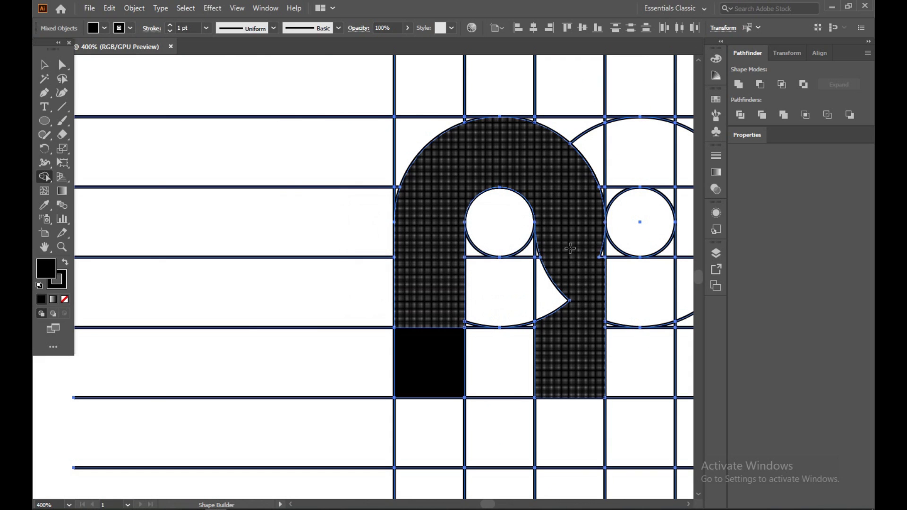
pyautogui.moveTo(570, 249); pyautogui.dragTo(543, 295)
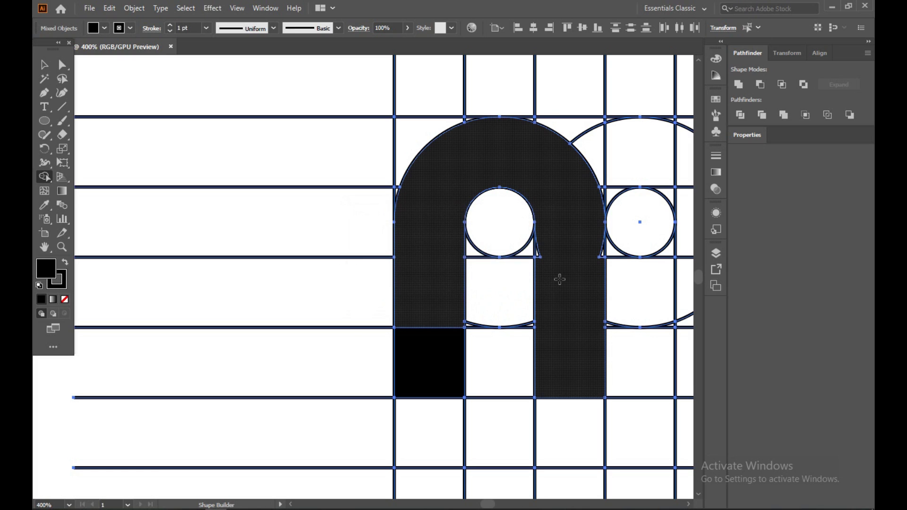
pyautogui.scroll(3, 541, 269)
pyautogui.scroll(2, 538, 265)
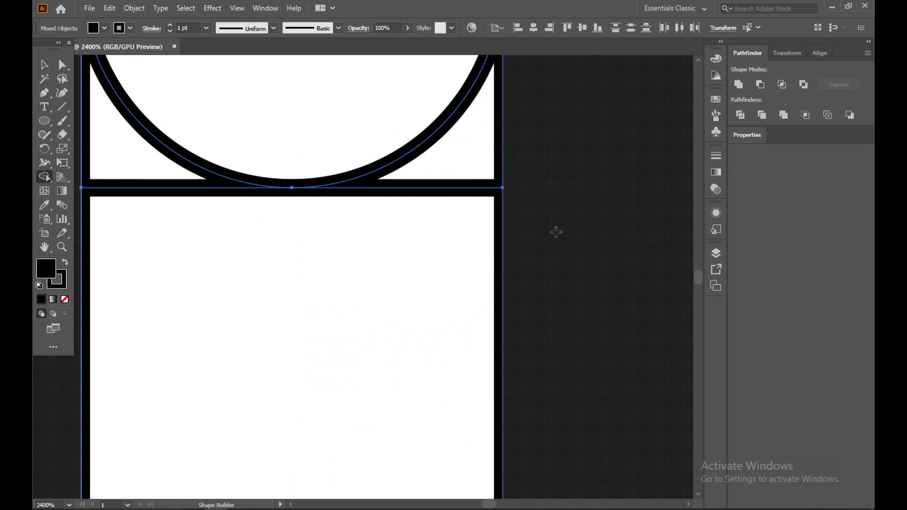
pyautogui.scroll(-5, 552, 236)
pyautogui.scroll(2, 400, 232)
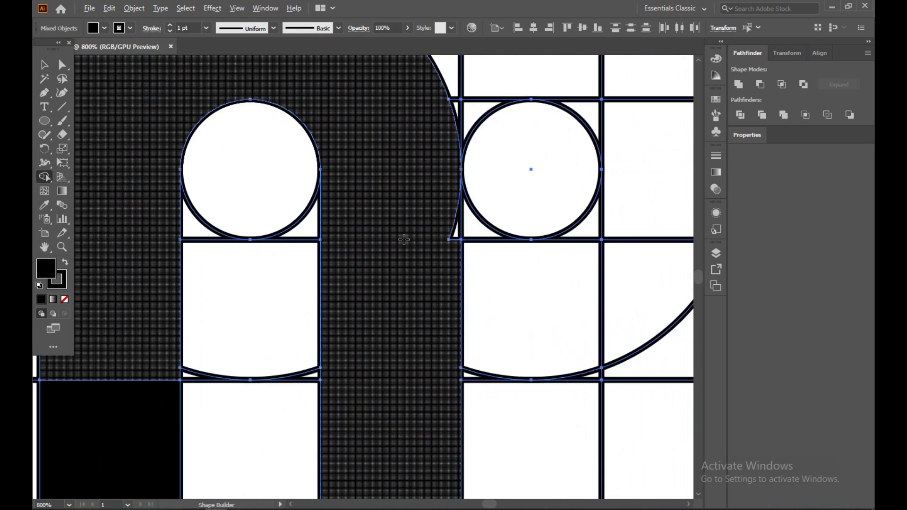
pyautogui.scroll(2, 402, 239)
# Step: Merge the remaining small wedges at the arch's top right into the black shape
pyautogui.click(504, 228)
pyautogui.scroll(-2, 429, 247)
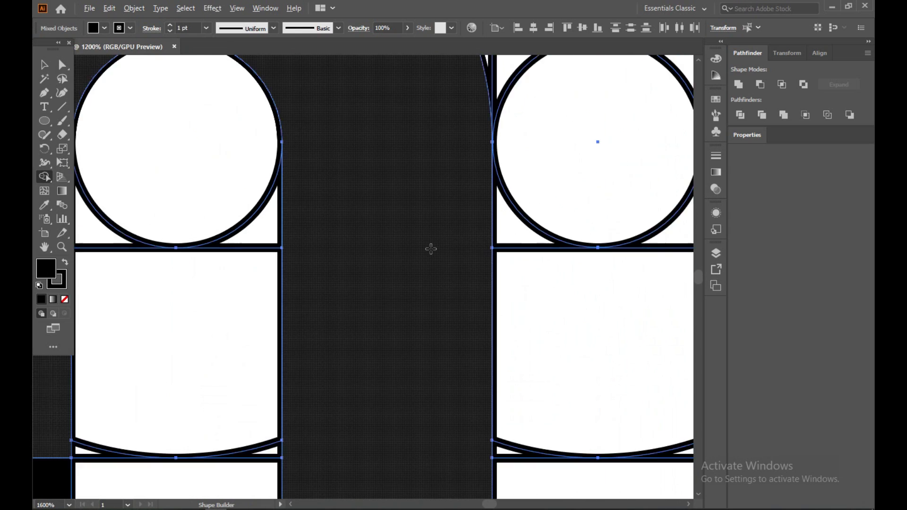
pyautogui.scroll(-2, 429, 247)
pyautogui.scroll(2, 429, 247)
pyautogui.scroll(-2, 431, 249)
pyautogui.click(431, 249)
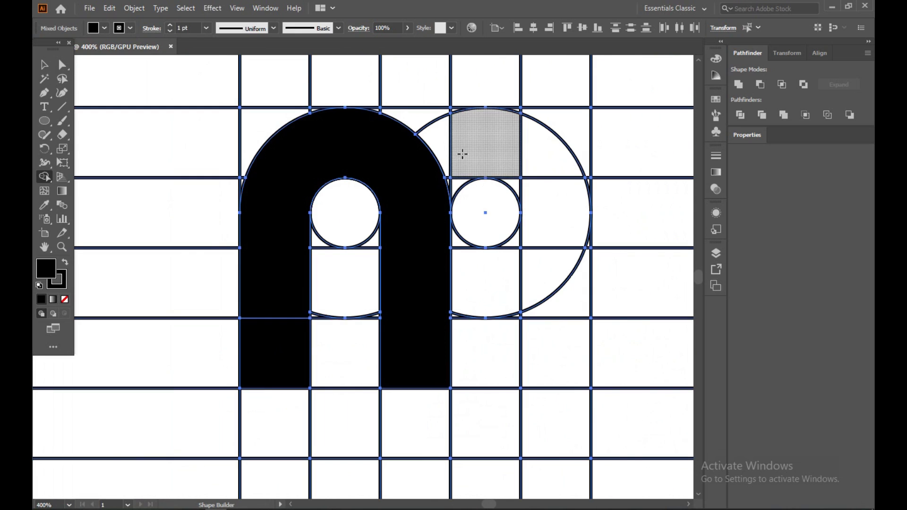
pyautogui.click(440, 145)
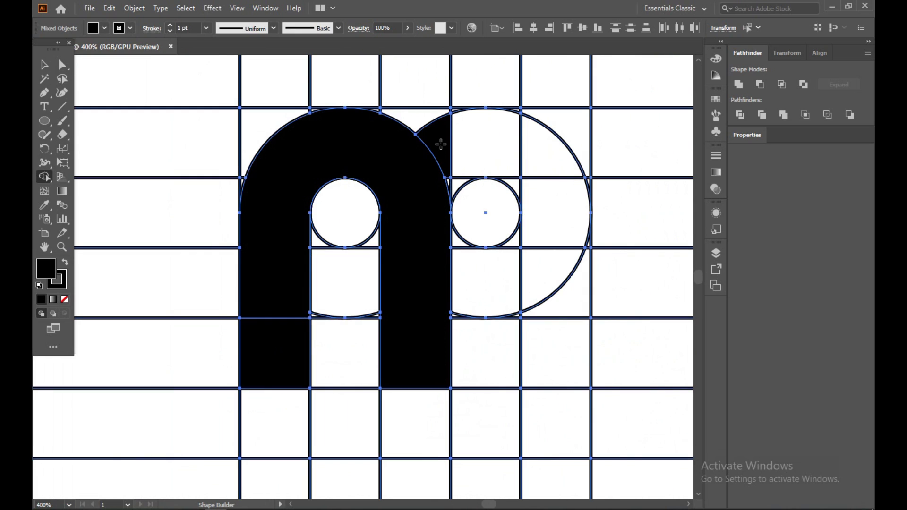
pyautogui.scroll(2, 441, 145)
pyautogui.scroll(2, 441, 143)
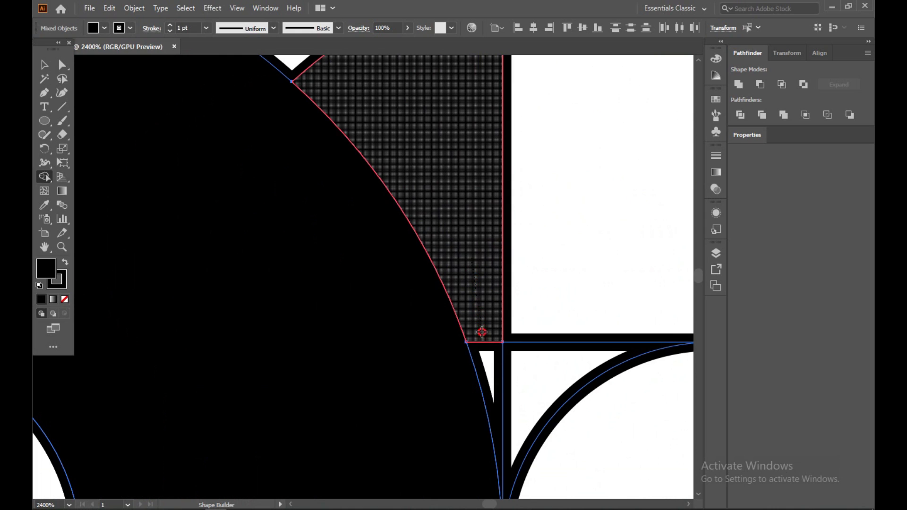
pyautogui.scroll(-4, 452, 282)
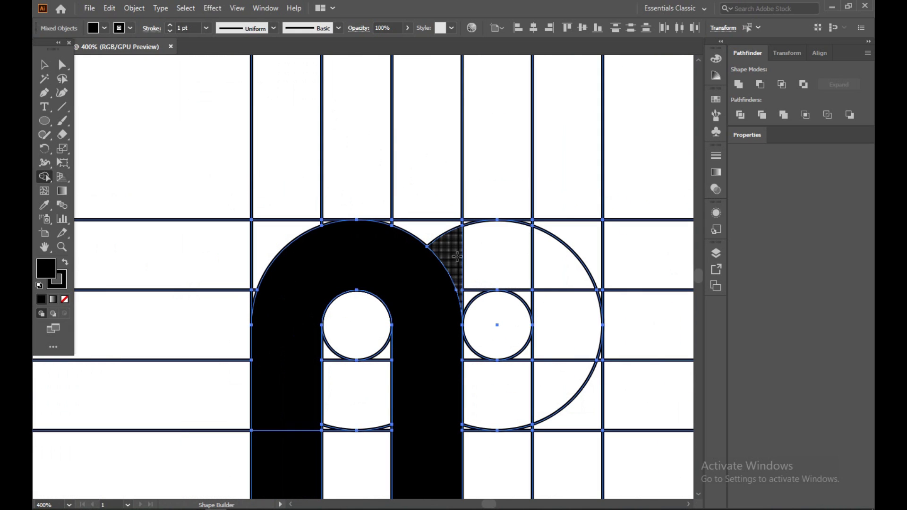
# Step: Merge the regions across the second circle's top and fill the cell beneath the right arch
pyautogui.moveTo(449, 253)
pyautogui.mouseDown()
pyautogui.moveTo(554, 308)
pyautogui.moveTo(568, 415)
pyautogui.mouseUp()
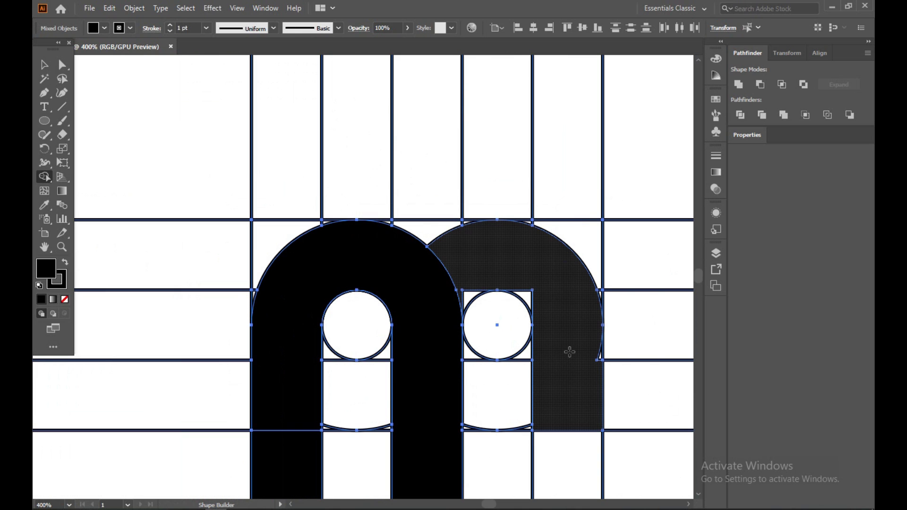
pyautogui.scroll(3, 570, 352)
pyautogui.scroll(1, 568, 348)
pyautogui.moveTo(499, 186); pyautogui.dragTo(402, 138)
pyautogui.scroll(-4, 478, 206)
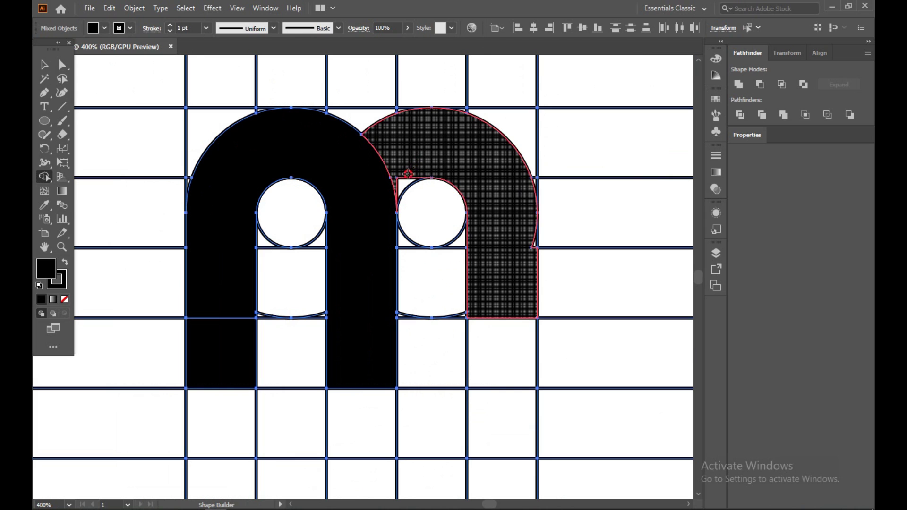
pyautogui.scroll(4, 530, 259)
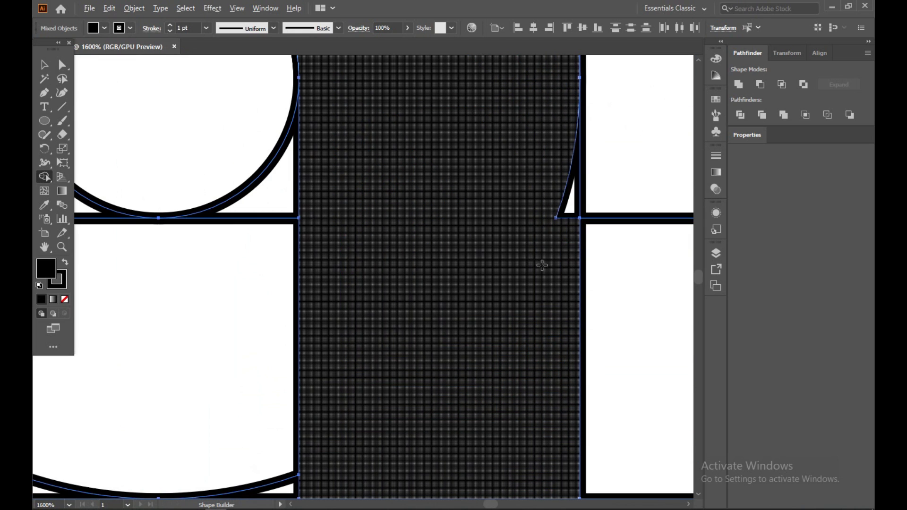
pyautogui.scroll(-5, 512, 255)
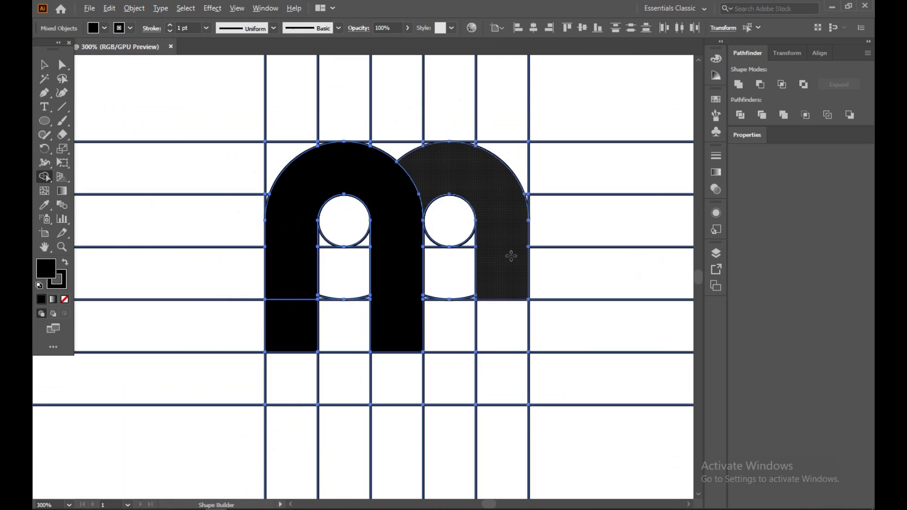
pyautogui.click(506, 340)
pyautogui.scroll(4, 382, 259)
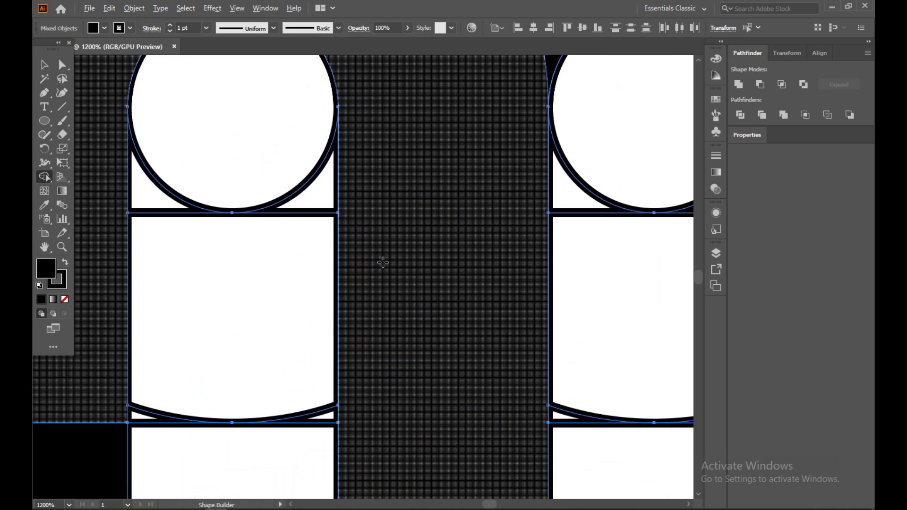
pyautogui.scroll(-4, 383, 261)
pyautogui.scroll(3, 357, 243)
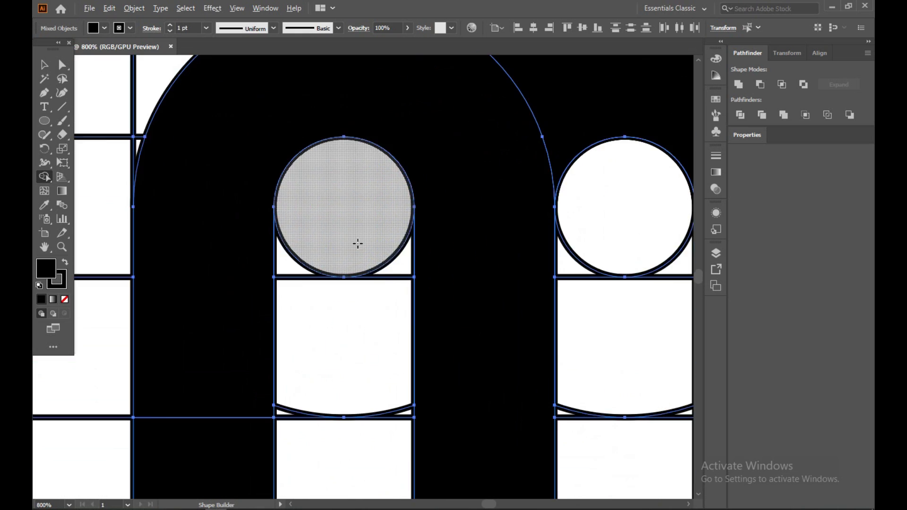
pyautogui.scroll(1, 357, 243)
# Step: Pan across and combine the left arch pieces into a single shape
pyautogui.moveTo(159, 243); pyautogui.dragTo(350, 241)
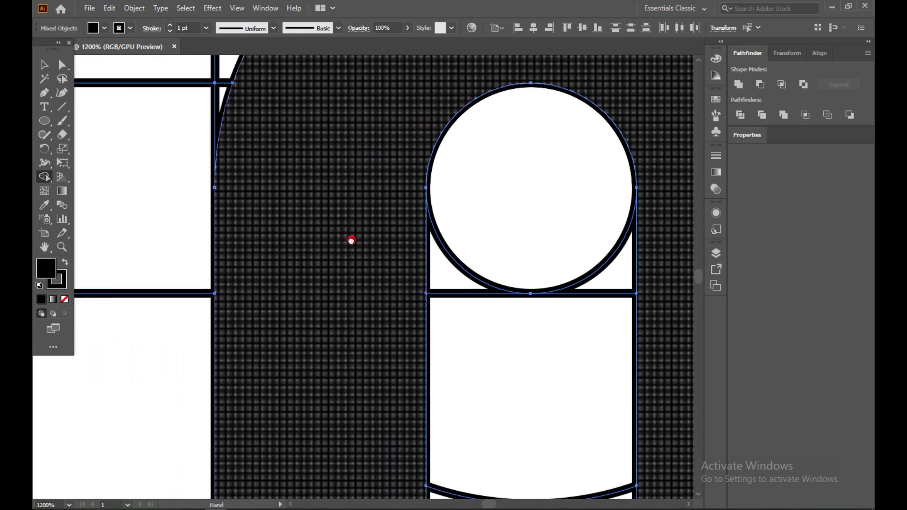
pyautogui.scroll(-2, 350, 255)
pyautogui.scroll(-2, 351, 263)
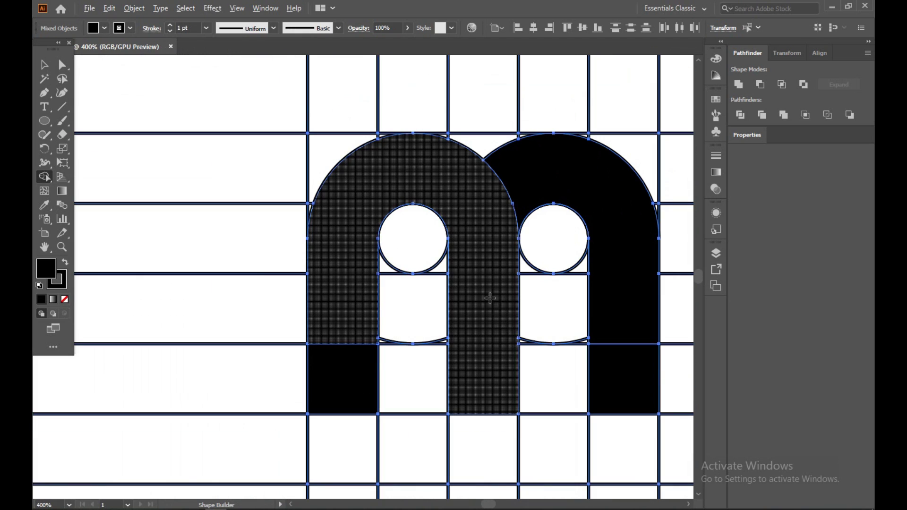
pyautogui.moveTo(494, 364); pyautogui.dragTo(511, 303)
# Step: Group all objects, then ungroup the vertical grid lines
pyautogui.click(44, 64)
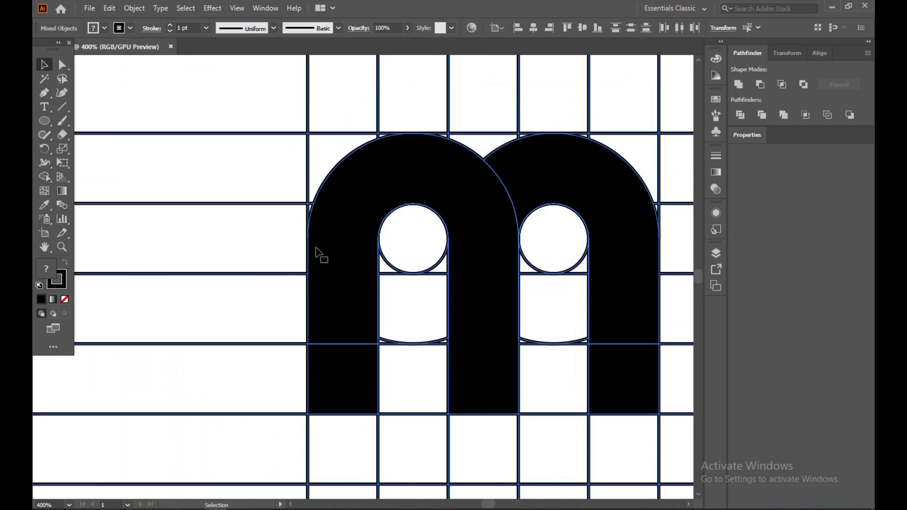
pyautogui.hotkey('ctrl', 'a')
pyautogui.hotkey('ctrl', '1')
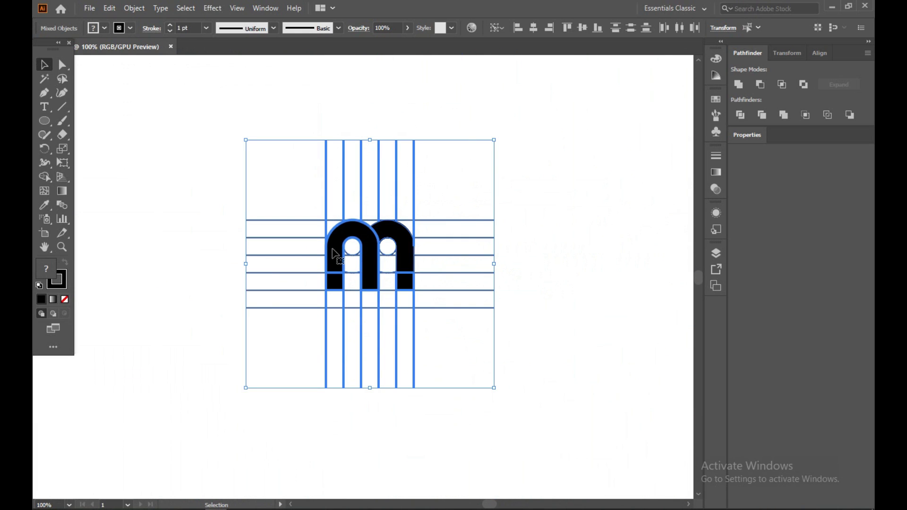
pyautogui.rightClick(332, 249)
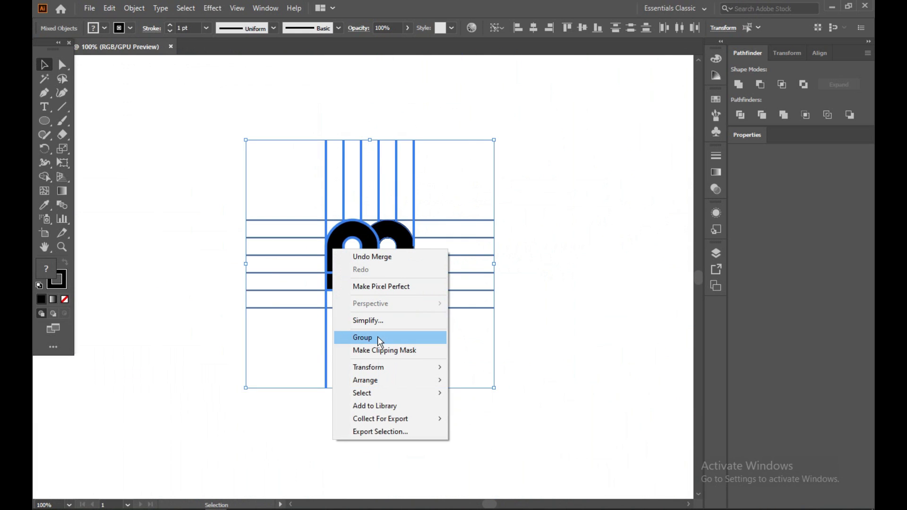
pyautogui.click(178, 187)
pyautogui.click(181, 249)
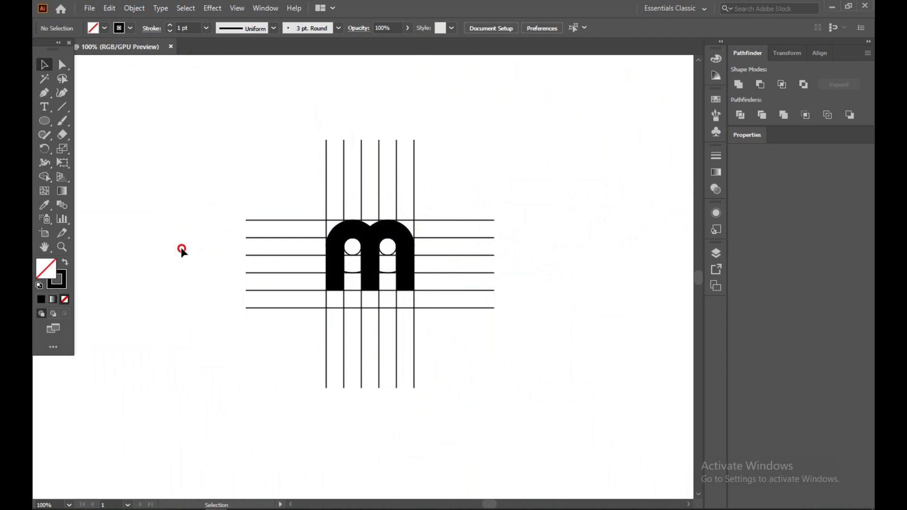
pyautogui.click(340, 259)
pyautogui.rightClick(340, 259)
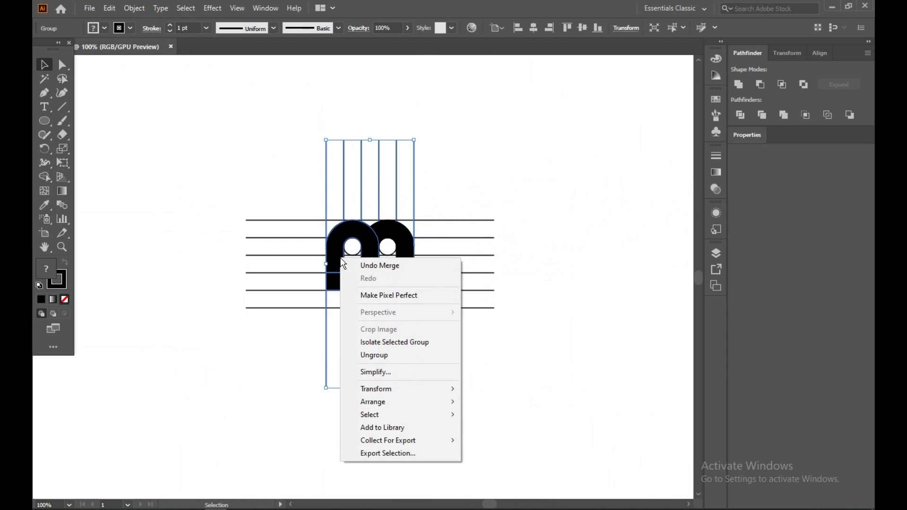
pyautogui.click(374, 355)
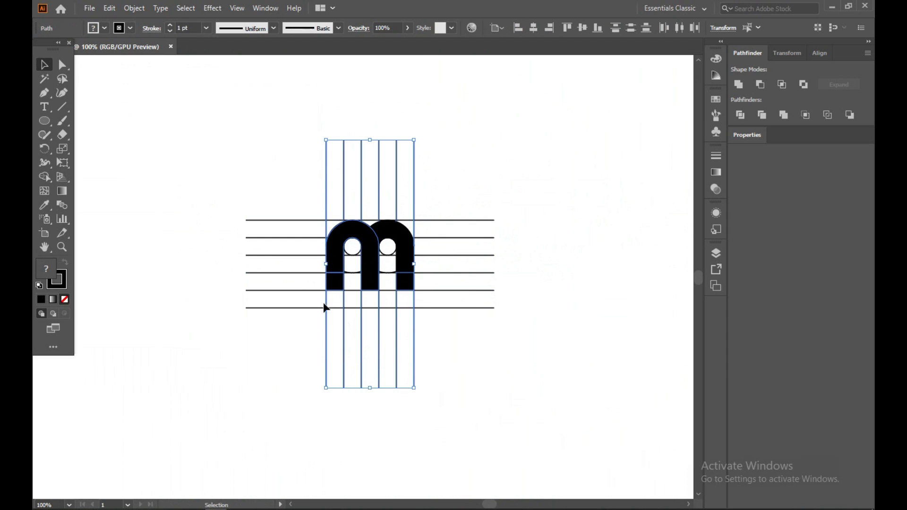
pyautogui.click(198, 205)
# Step: Select the m's arches and move them right of the grid, then undo the move
pyautogui.click(338, 260)
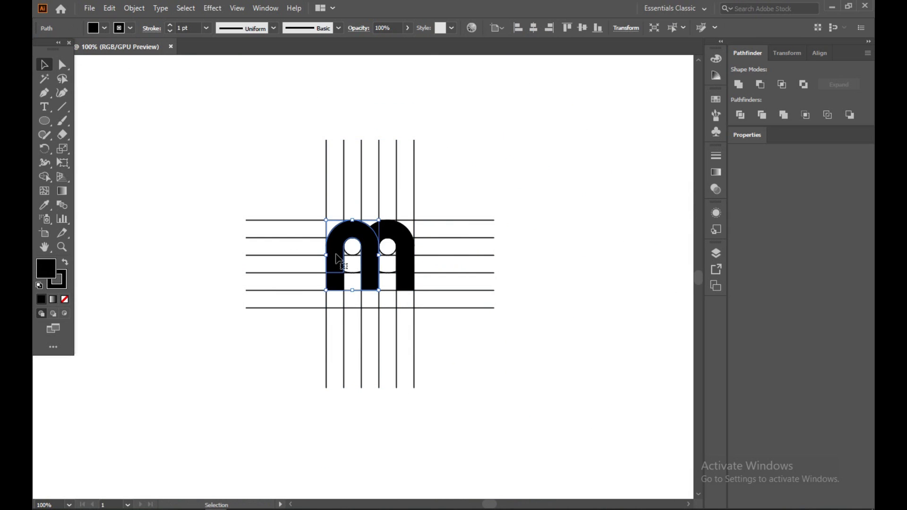
pyautogui.keyDown('shift'); pyautogui.click(336, 283); pyautogui.keyUp('shift')
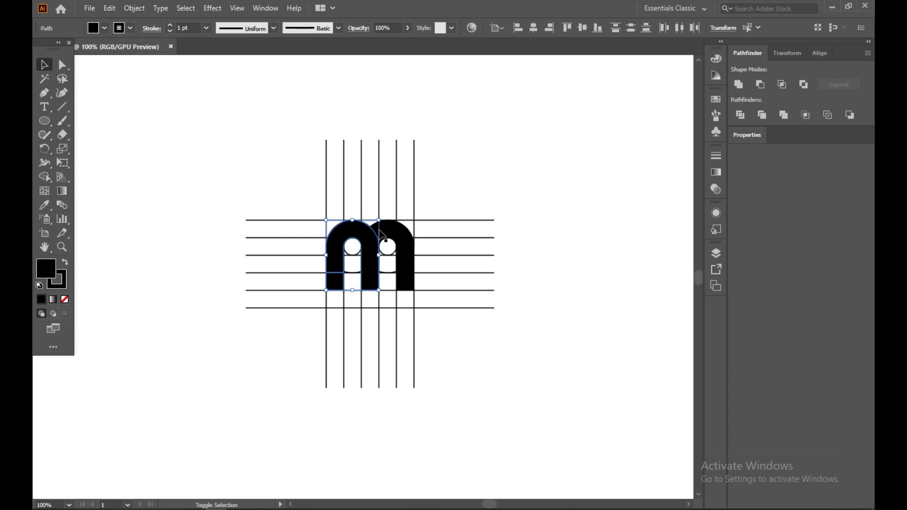
pyautogui.keyDown('shift'); pyautogui.click(394, 233); pyautogui.keyUp('shift')
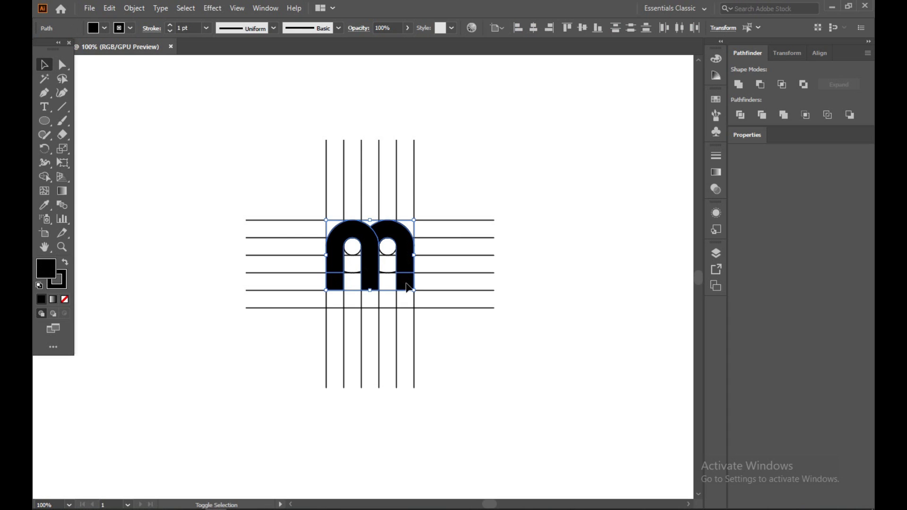
pyautogui.moveTo(406, 263); pyautogui.dragTo(616, 258)
pyautogui.moveTo(240, 161); pyautogui.dragTo(361, 282)
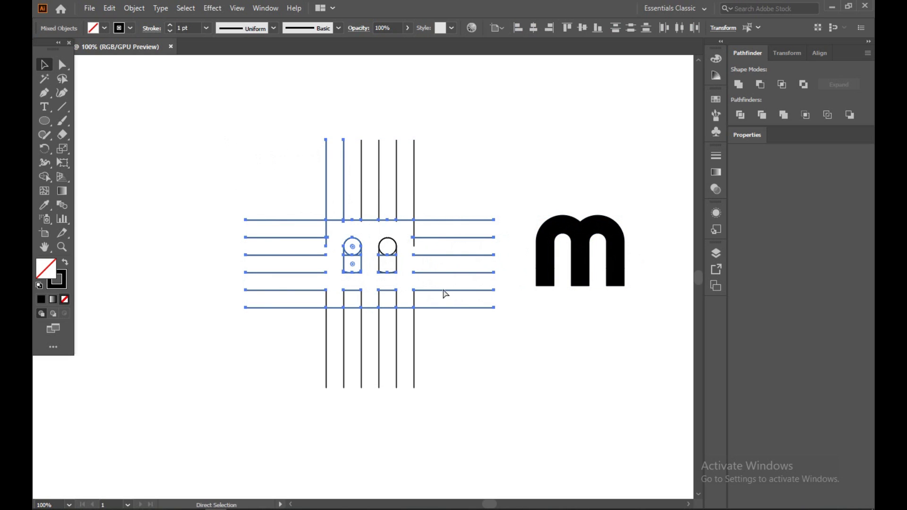
pyautogui.hotkey('ctrl', 'z')
pyautogui.hotkey('ctrl', 'z')
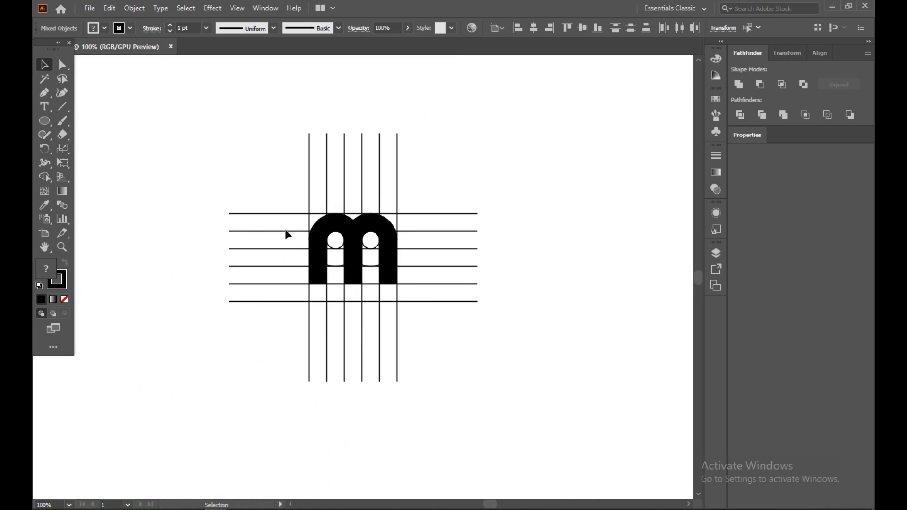
# Step: Move both arches right of the grid and delete all the grid lines
pyautogui.click(318, 269)
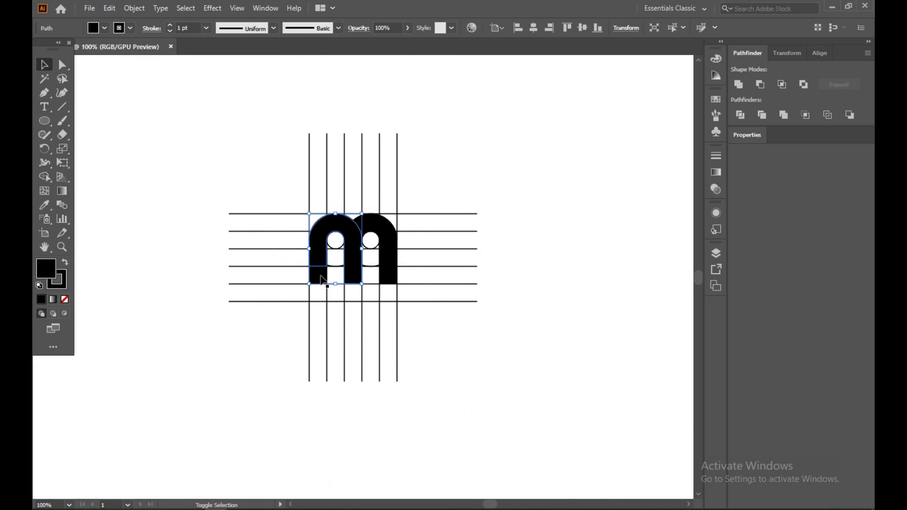
pyautogui.keyDown('shift'); pyautogui.click(367, 230); pyautogui.keyUp('shift')
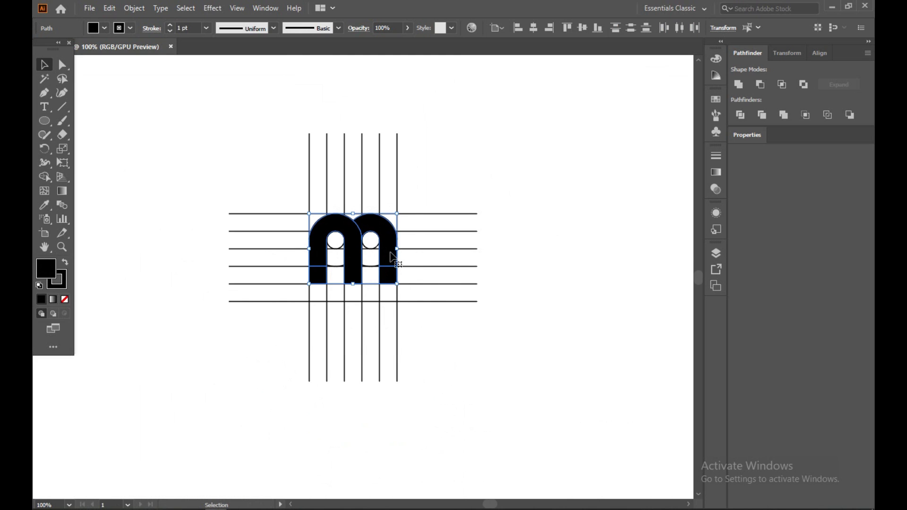
pyautogui.moveTo(390, 255); pyautogui.dragTo(627, 256)
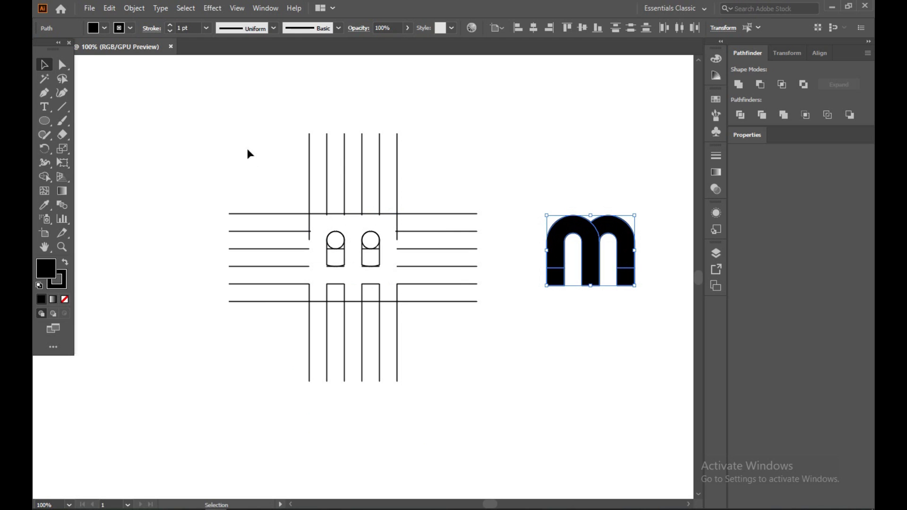
pyautogui.moveTo(230, 127)
pyautogui.mouseDown()
pyautogui.moveTo(304, 232)
pyautogui.moveTo(478, 379)
pyautogui.mouseUp()
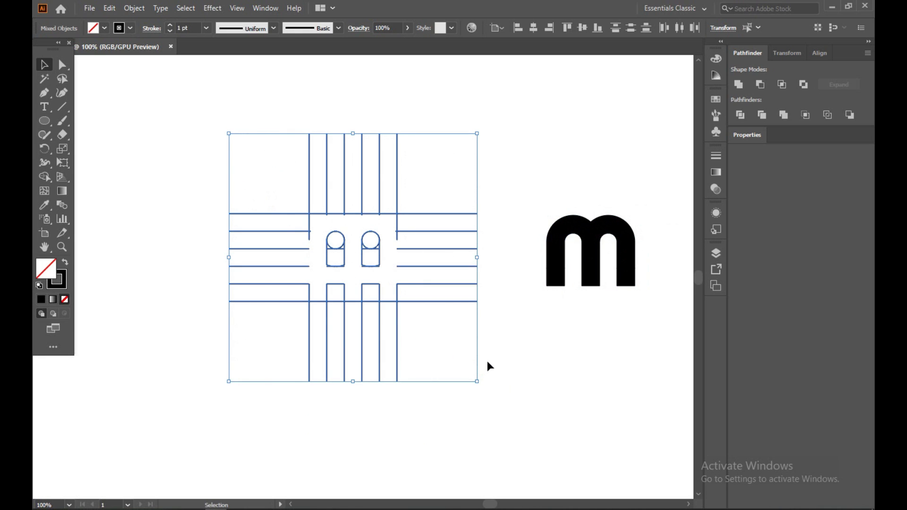
pyautogui.press('Delete')
# Step: Move the solid black m back to the left
pyautogui.scroll(-2, 489, 355)
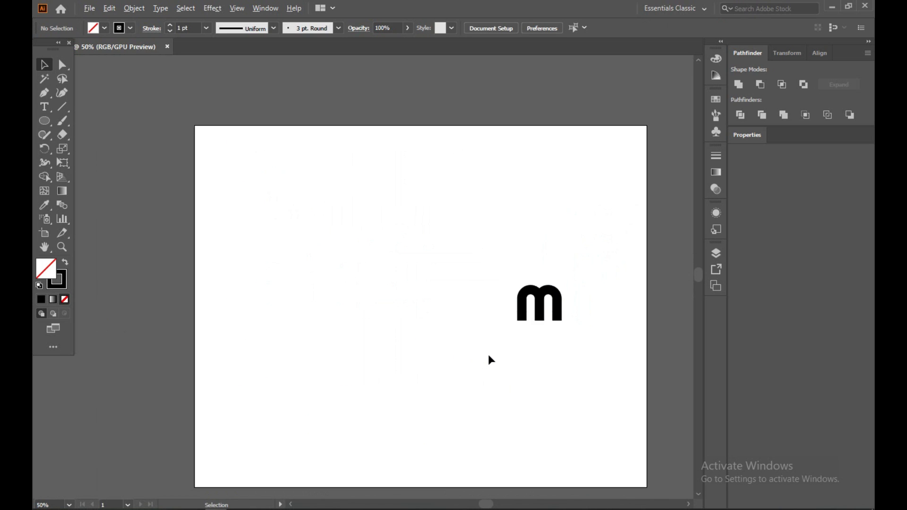
pyautogui.scroll(2, 488, 352)
pyautogui.moveTo(472, 203); pyautogui.dragTo(675, 324)
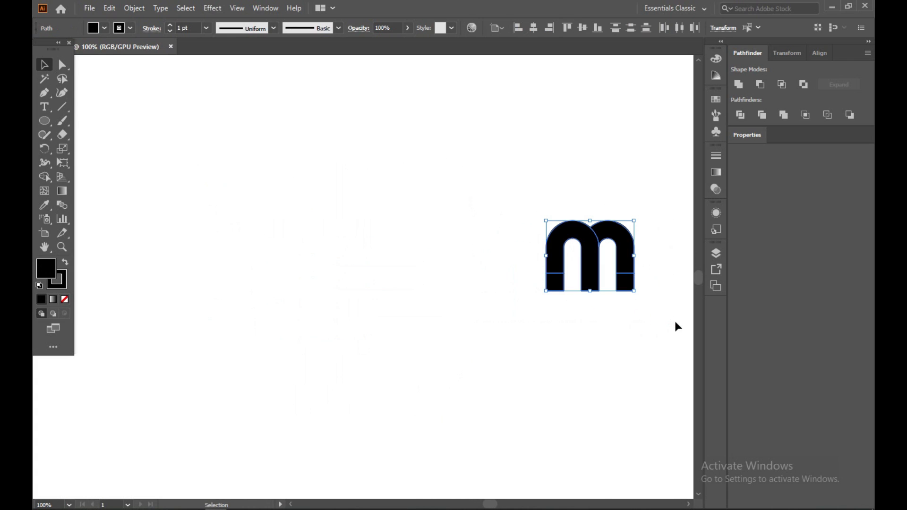
pyautogui.moveTo(585, 269); pyautogui.dragTo(341, 255)
# Step: Round the m's left and right foot squares into full circles
pyautogui.click(455, 251)
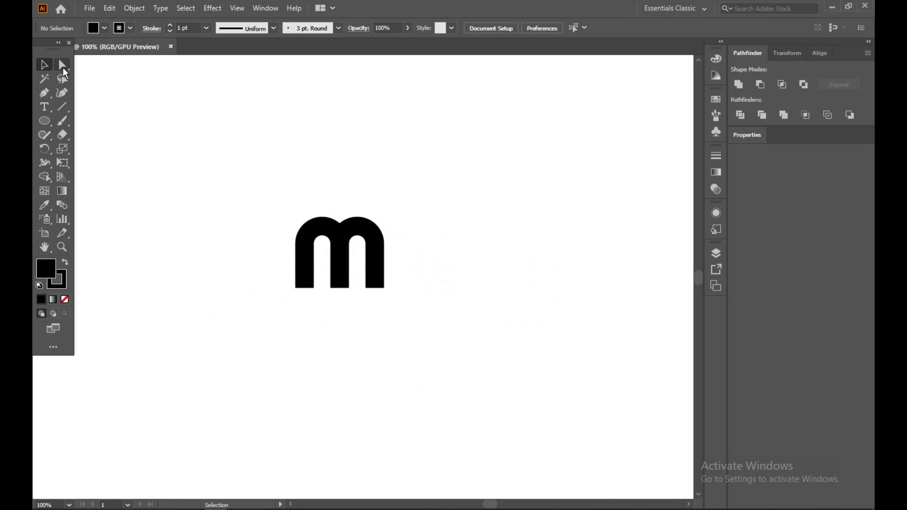
pyautogui.moveTo(312, 290); pyautogui.dragTo(292, 267)
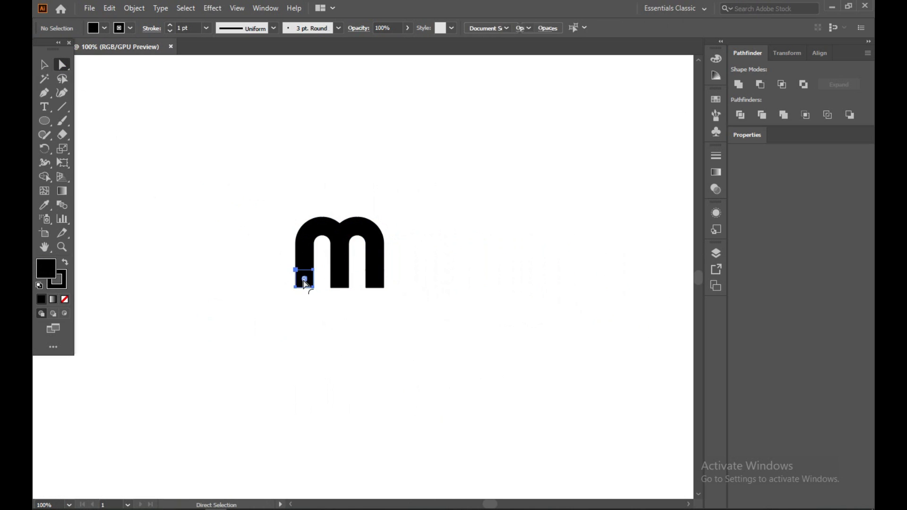
pyautogui.scroll(1, 284, 265)
pyautogui.scroll(1, 287, 295)
pyautogui.scroll(2, 292, 295)
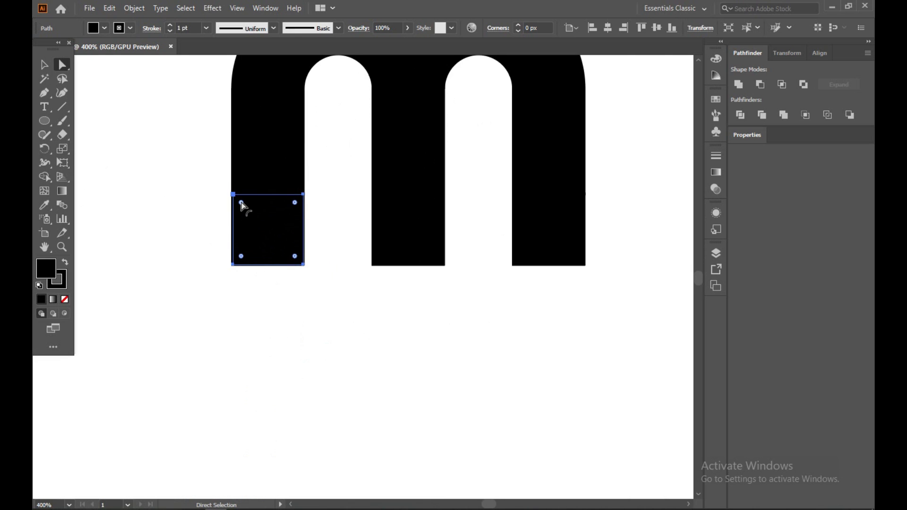
pyautogui.moveTo(241, 202); pyautogui.dragTo(271, 271)
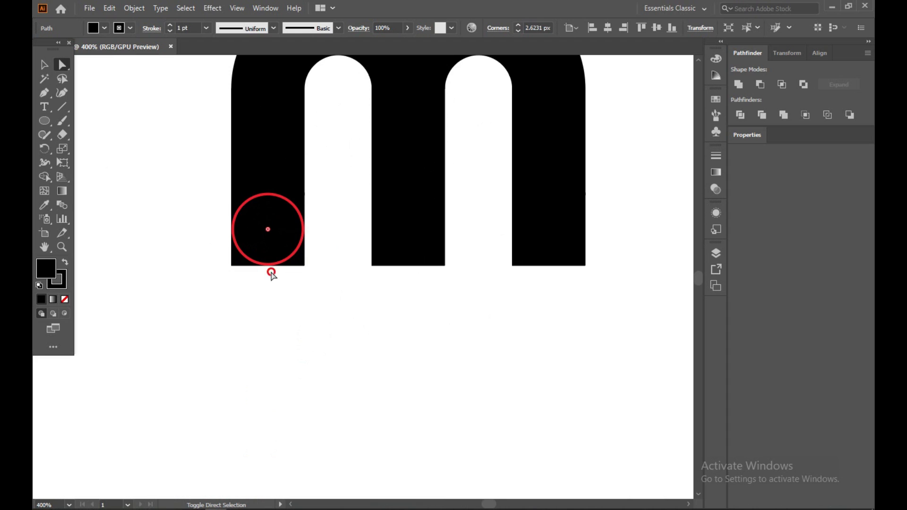
pyautogui.click(542, 243)
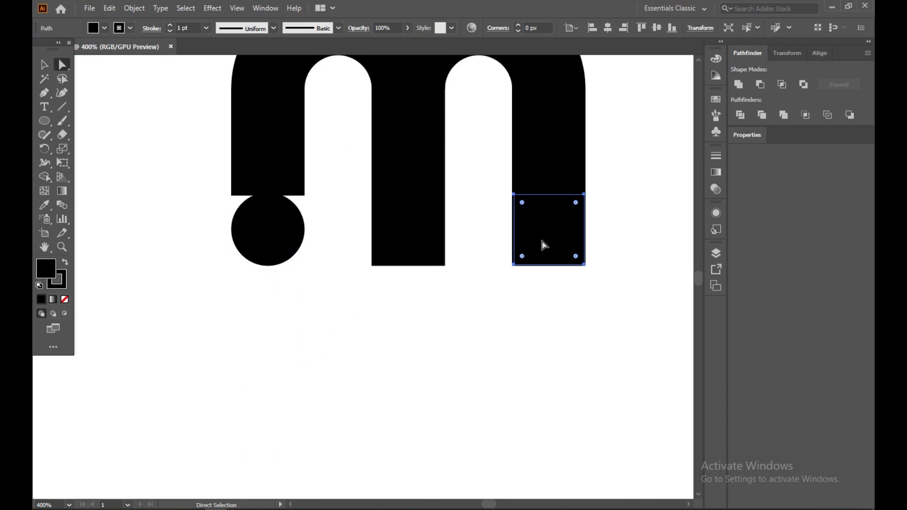
pyautogui.moveTo(522, 202); pyautogui.dragTo(556, 288)
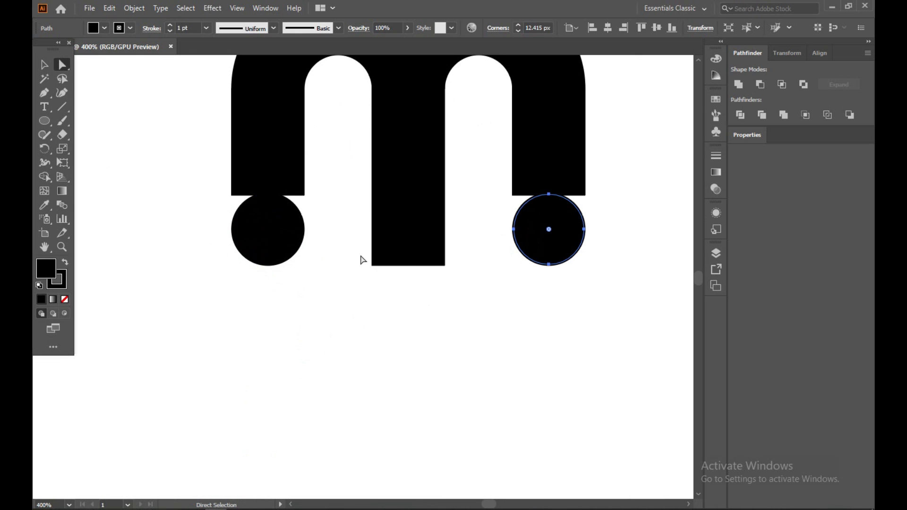
# Step: Round the bottom corners of the m's middle leg
pyautogui.moveTo(361, 257); pyautogui.dragTo(473, 293)
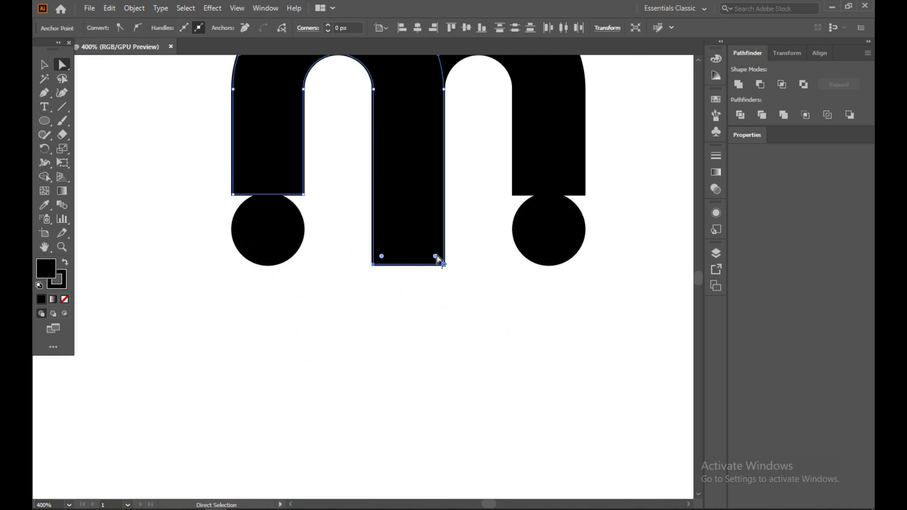
pyautogui.moveTo(436, 257); pyautogui.dragTo(413, 218)
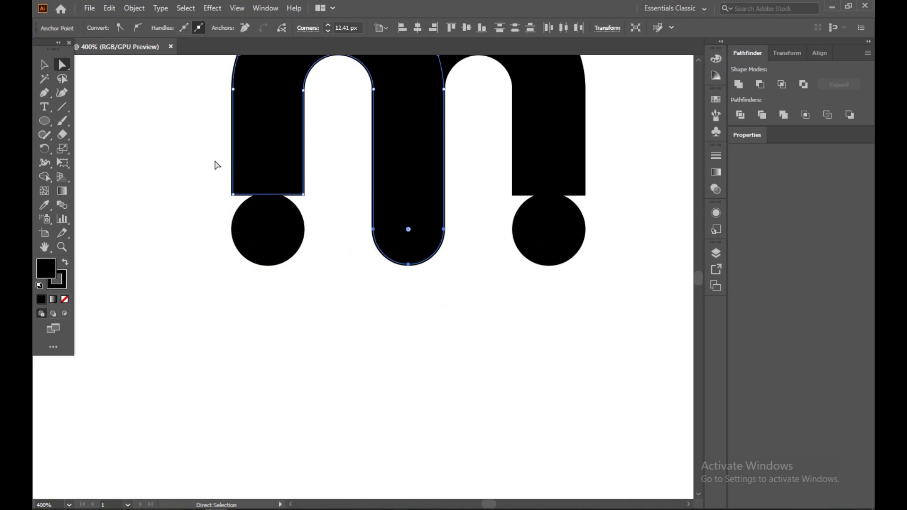
pyautogui.moveTo(215, 163); pyautogui.dragTo(328, 196)
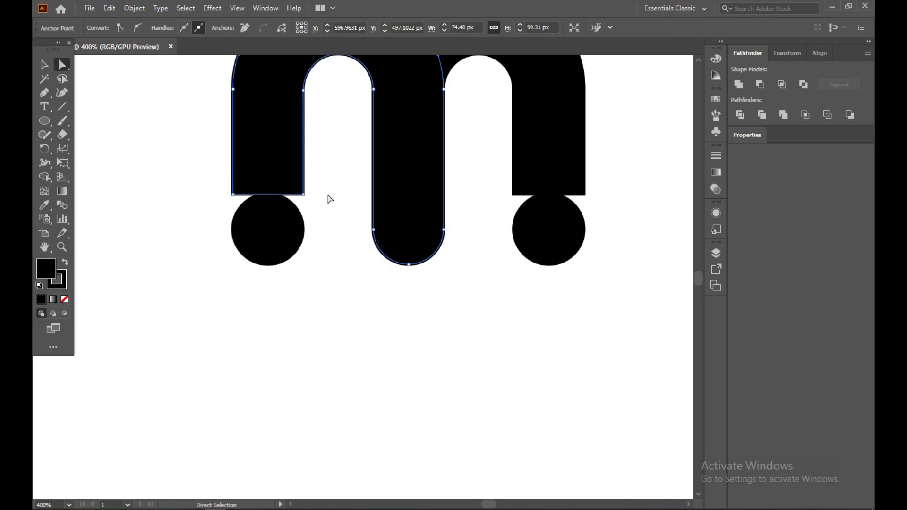
pyautogui.click(317, 200)
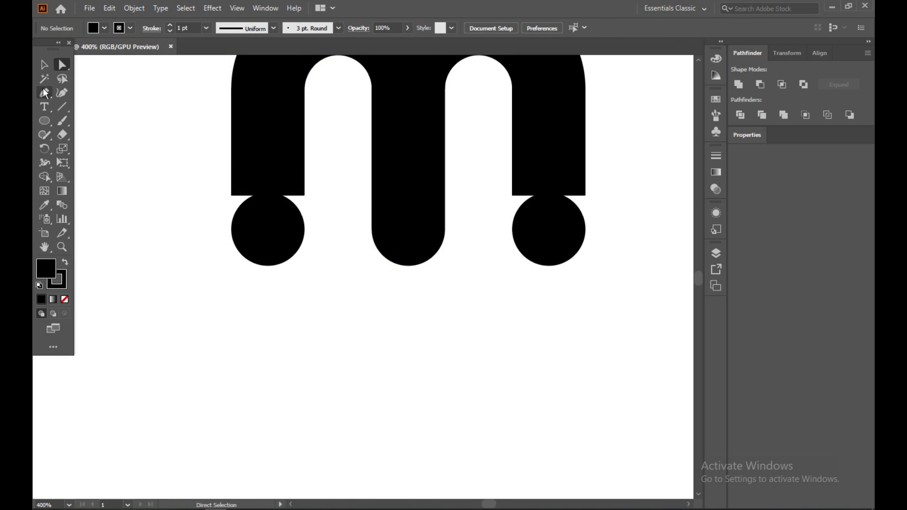
# Step: Nudge both dots down below the outer legs and align the right dot under its leg
pyautogui.click(43, 63)
pyautogui.click(281, 229)
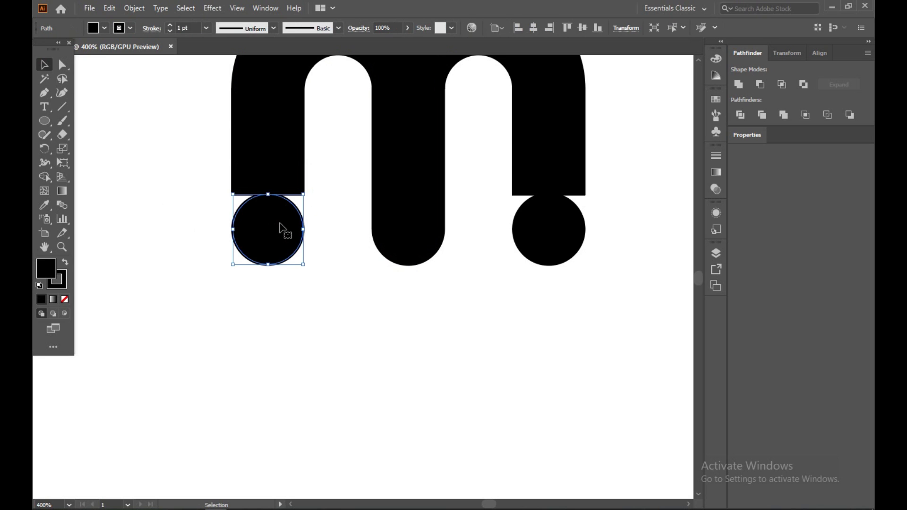
pyautogui.press('Down')
pyautogui.press('Down')
pyautogui.press('Down')
pyautogui.press('Down')
pyautogui.press('Down')
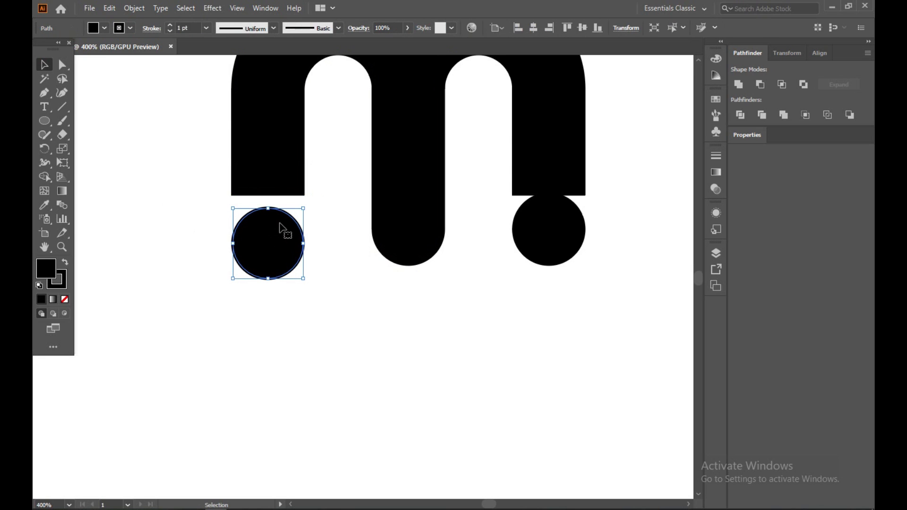
pyautogui.click(539, 223)
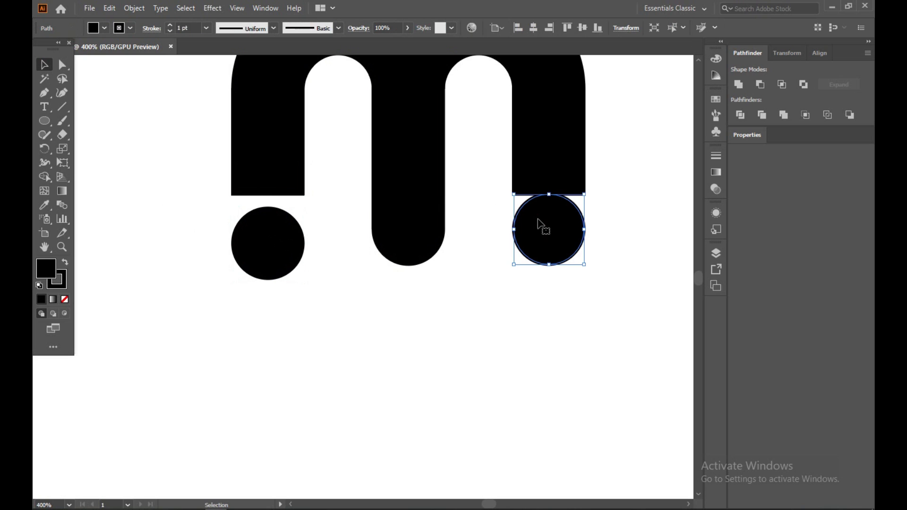
pyautogui.press('Down')
pyautogui.press('Down')
pyautogui.press('Down')
pyautogui.press('Down')
pyautogui.press('Down')
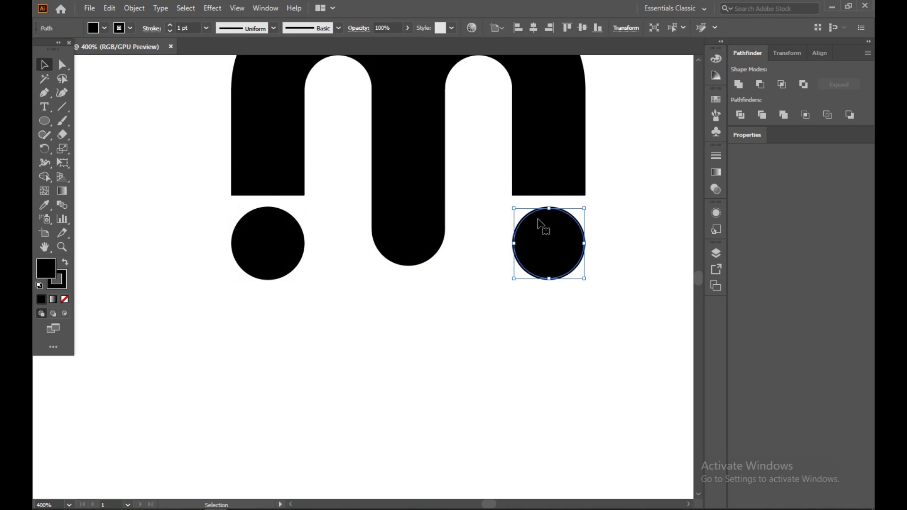
pyautogui.press('Down')
pyautogui.press('Up')
pyautogui.click(488, 291)
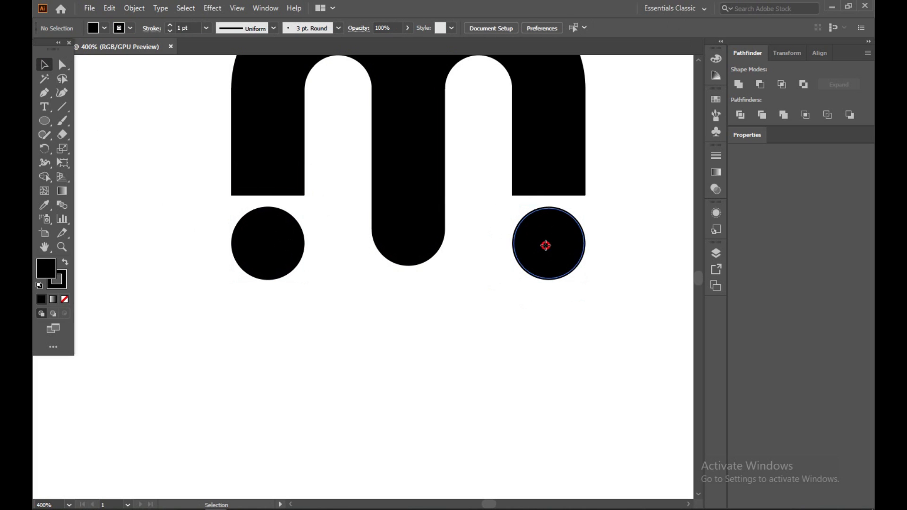
pyautogui.moveTo(543, 246); pyautogui.dragTo(550, 246)
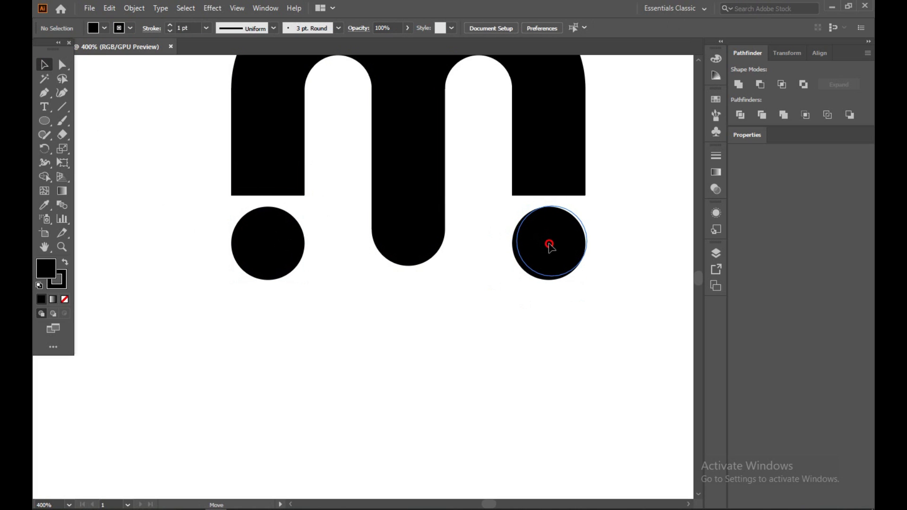
pyautogui.moveTo(550, 246); pyautogui.dragTo(552, 244)
pyautogui.click(634, 301)
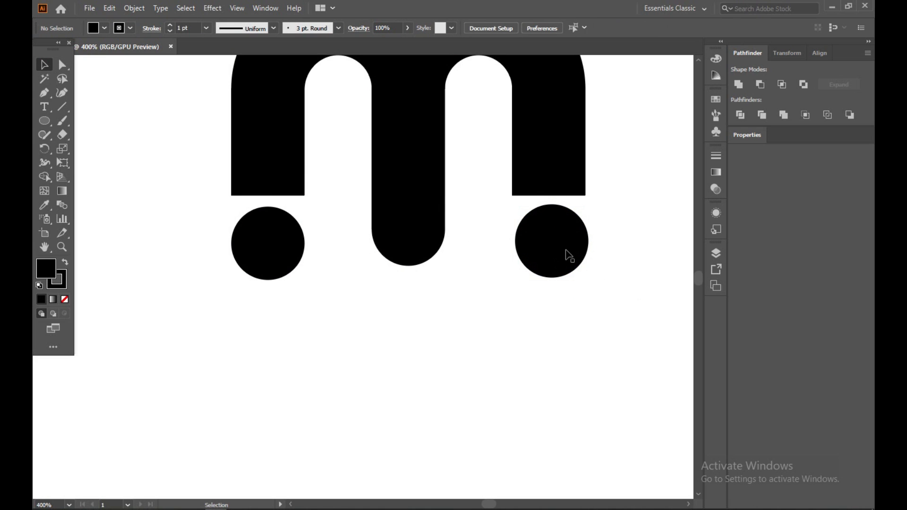
# Step: Round the bottom corners of the left and right legs with live corner widgets
pyautogui.click(62, 65)
pyautogui.moveTo(322, 159)
pyautogui.mouseDown()
pyautogui.moveTo(213, 202)
pyautogui.moveTo(263, 134)
pyautogui.mouseUp()
pyautogui.moveTo(493, 152); pyautogui.dragTo(634, 206)
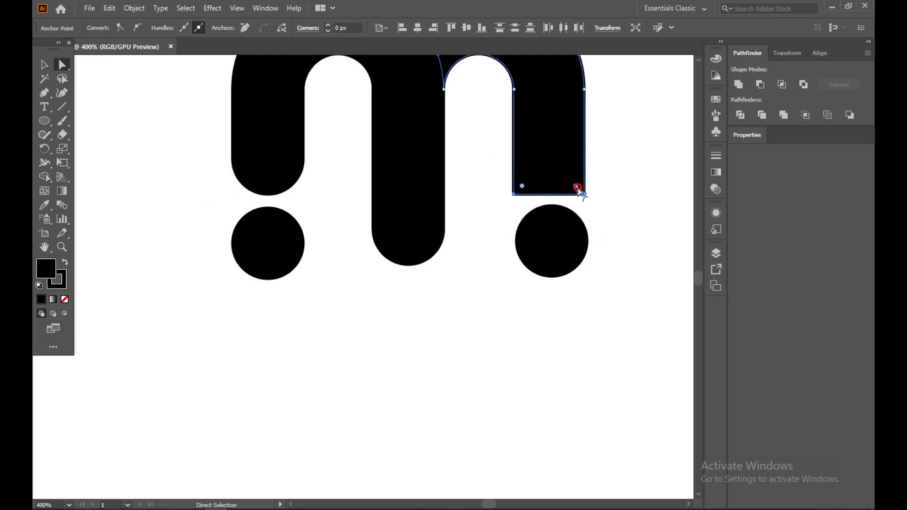
pyautogui.moveTo(578, 189); pyautogui.dragTo(524, 126)
pyautogui.scroll(-3, 405, 253)
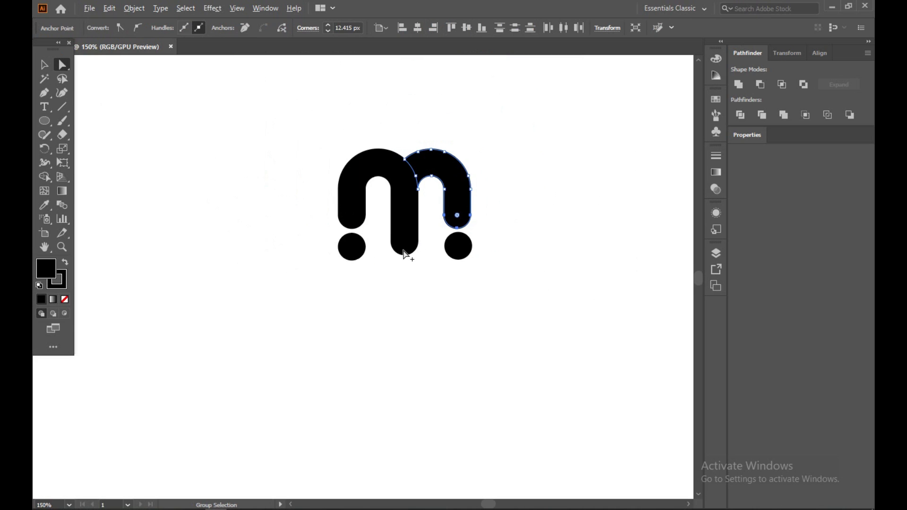
pyautogui.scroll(1, 405, 253)
# Step: Reselect both arches of the m as whole objects
pyautogui.click(435, 339)
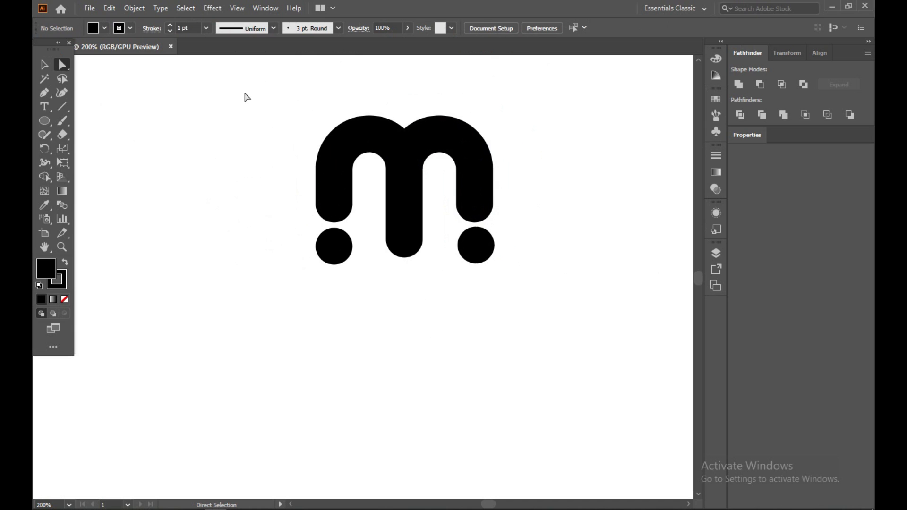
pyautogui.moveTo(252, 104)
pyautogui.mouseDown()
pyautogui.moveTo(418, 193)
pyautogui.moveTo(534, 220)
pyautogui.mouseUp()
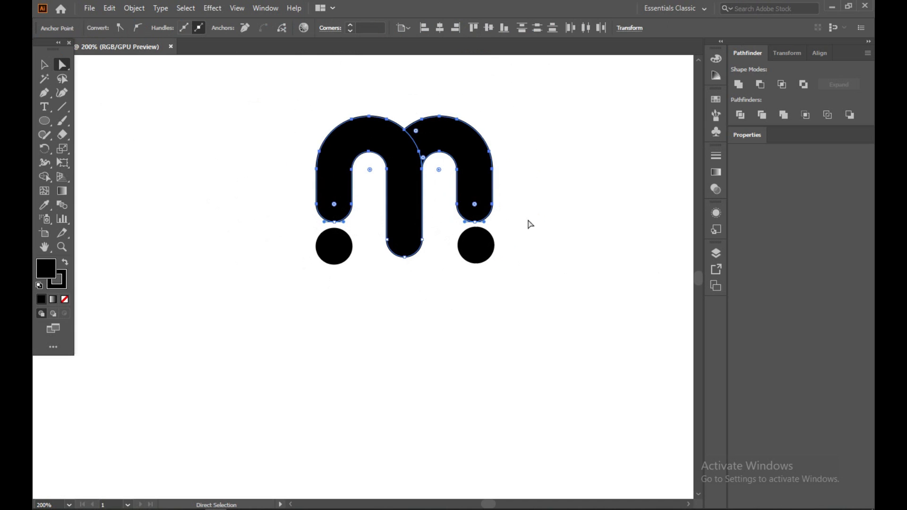
pyautogui.click(45, 64)
pyautogui.click(228, 121)
pyautogui.moveTo(242, 97); pyautogui.dragTo(570, 215)
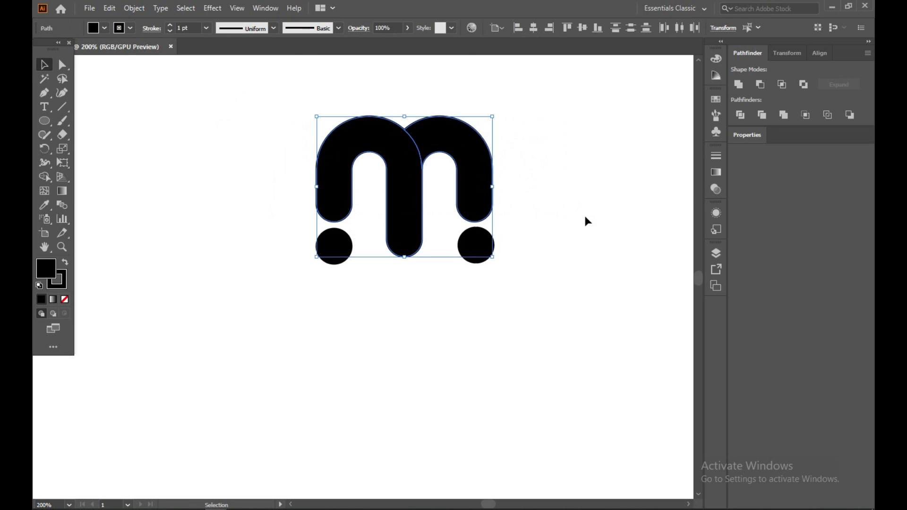
# Step: Apply a linear gradient to the m and remove the left arch's outline
pyautogui.click(716, 173)
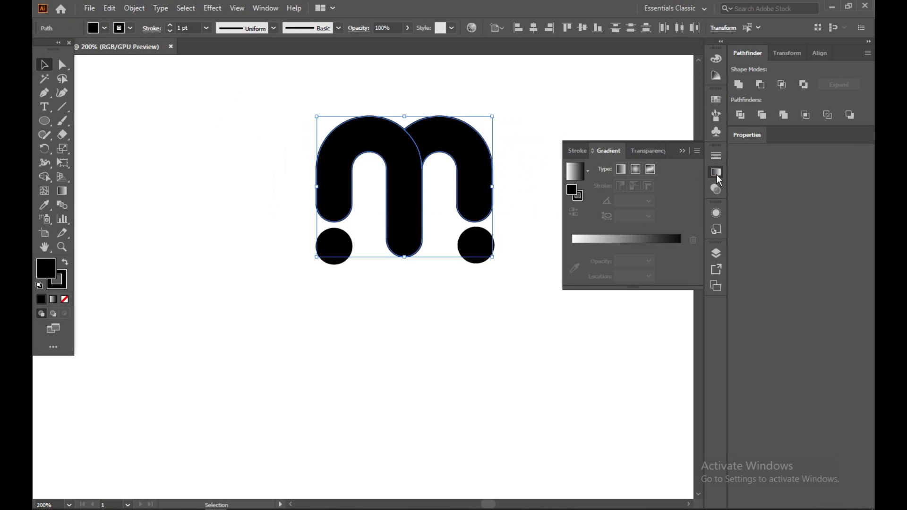
pyautogui.click(620, 170)
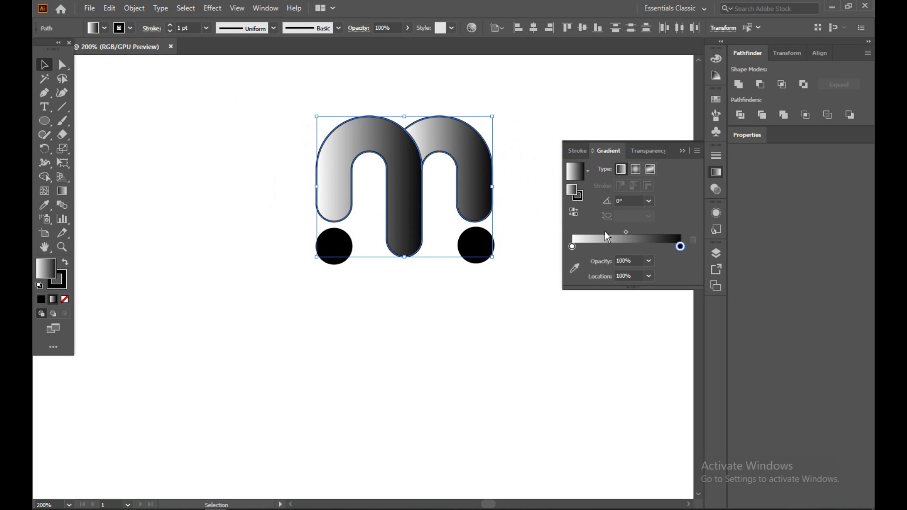
pyautogui.click(493, 358)
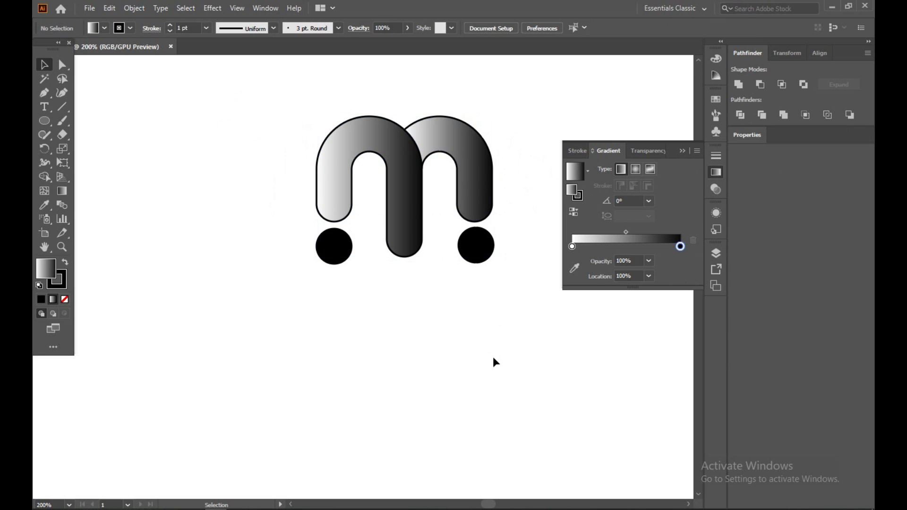
pyautogui.click(406, 189)
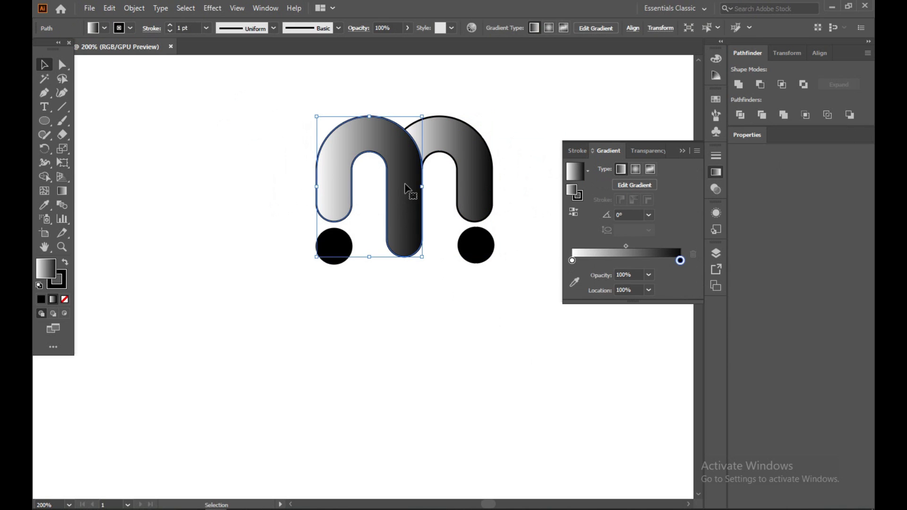
pyautogui.click(61, 283)
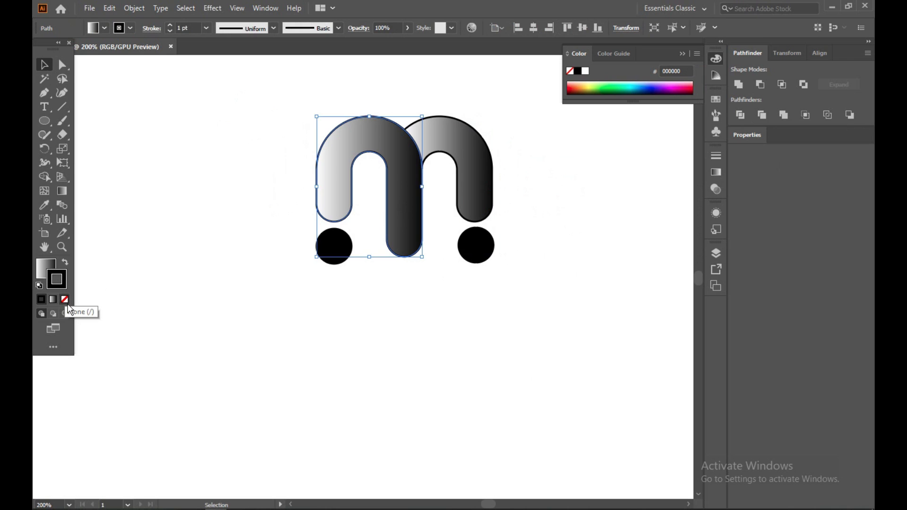
pyautogui.click(66, 301)
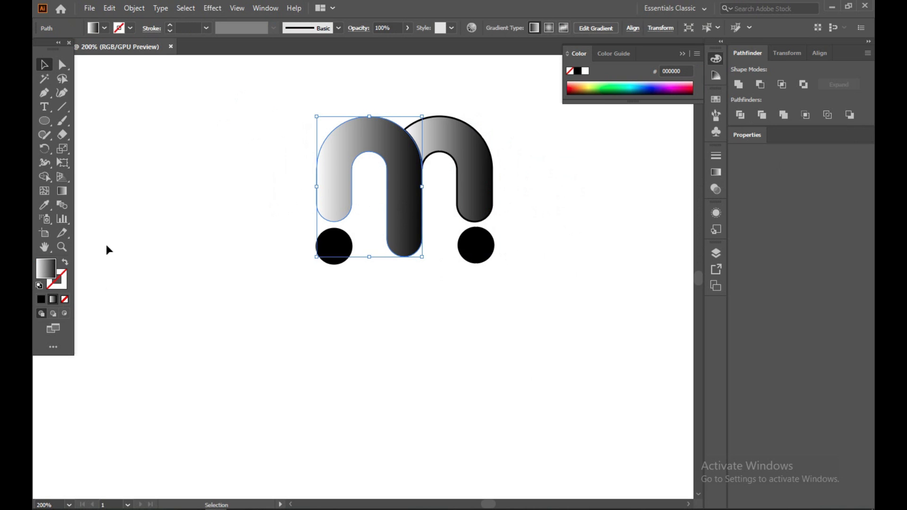
# Step: Set the left arch's gradient to run from purple to black
pyautogui.click(716, 173)
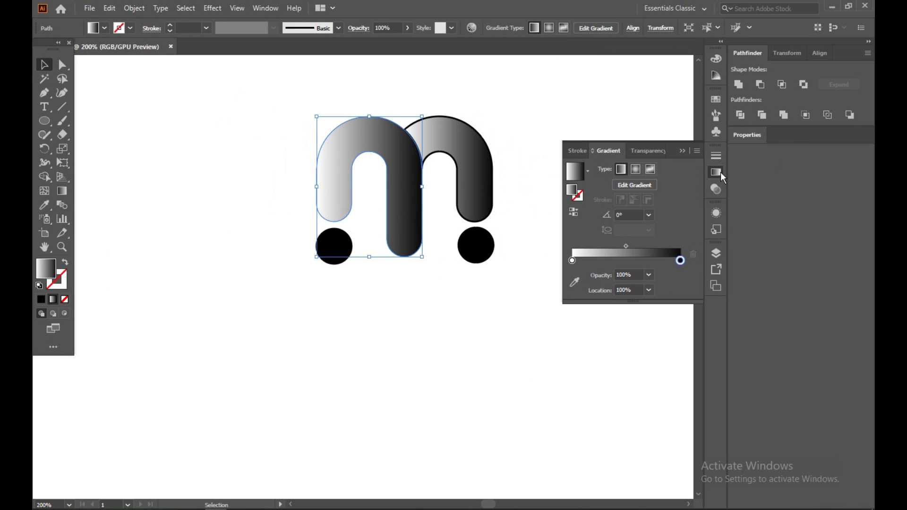
pyautogui.doubleClick(572, 261)
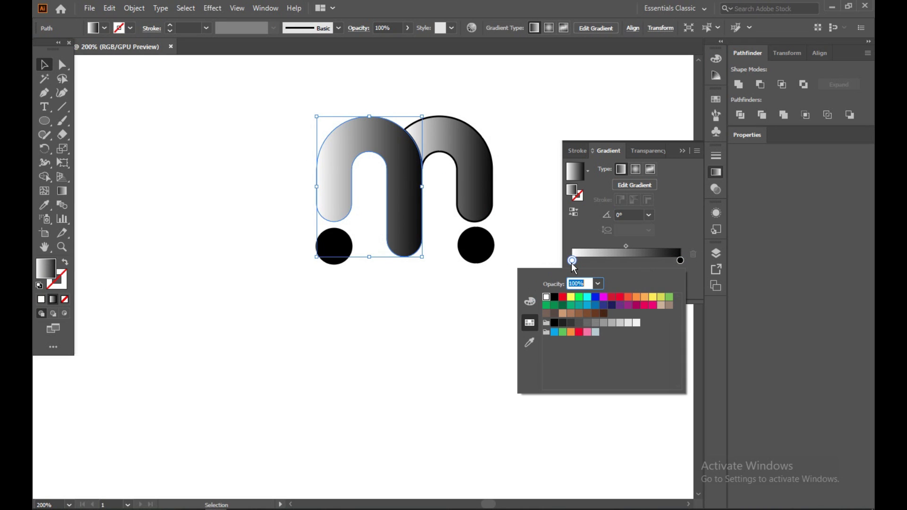
pyautogui.click(627, 305)
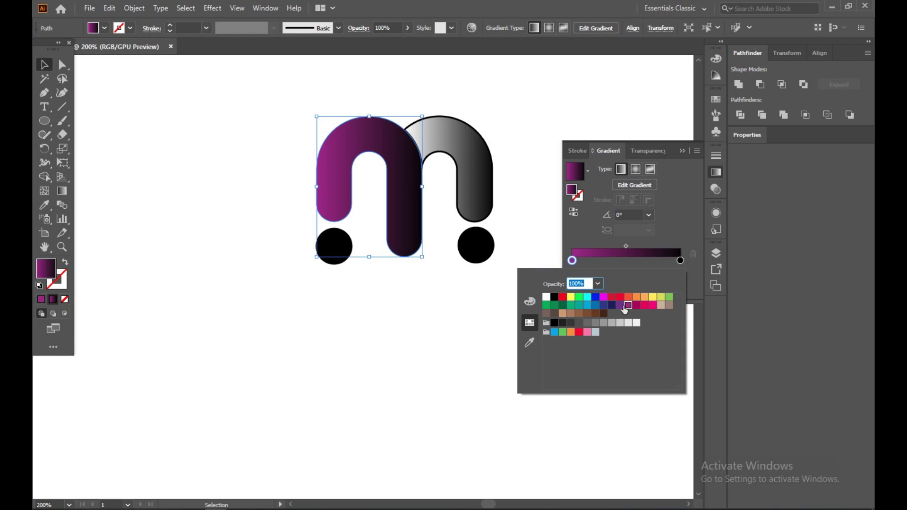
pyautogui.doubleClick(680, 260)
pyautogui.click(620, 305)
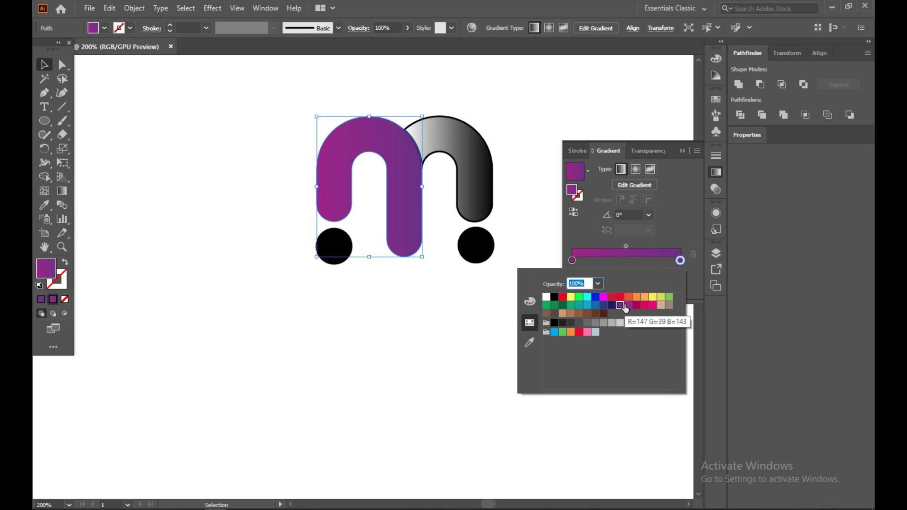
pyautogui.click(554, 298)
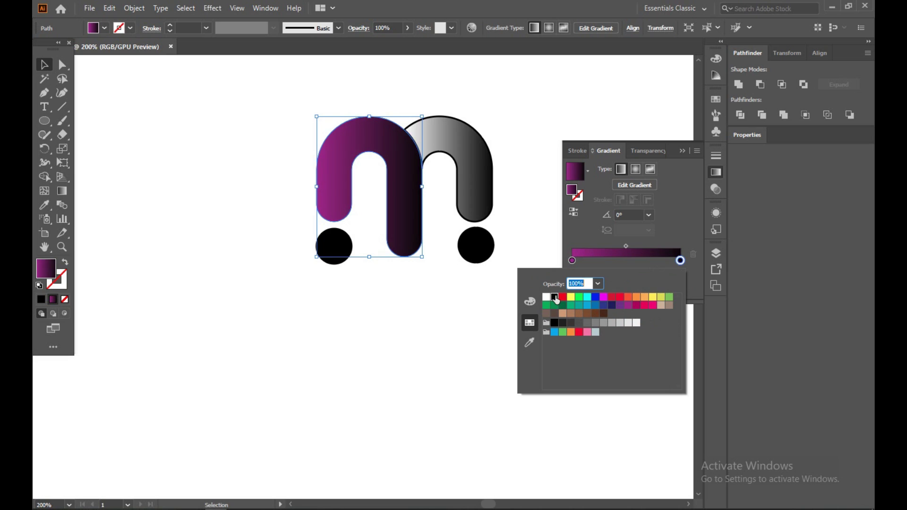
pyautogui.click(475, 188)
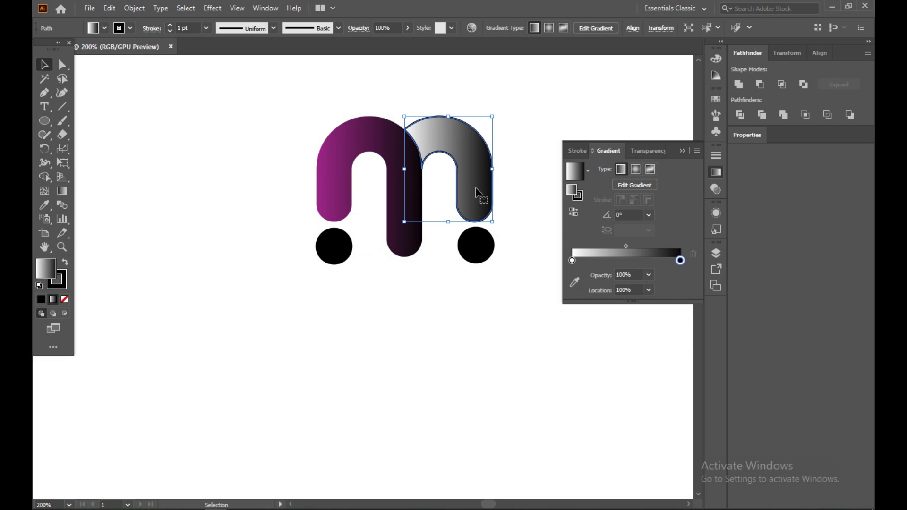
# Step: Remove the right arch's outline and give it a linear gradient starting in cyan
pyautogui.click(58, 286)
pyautogui.click(65, 299)
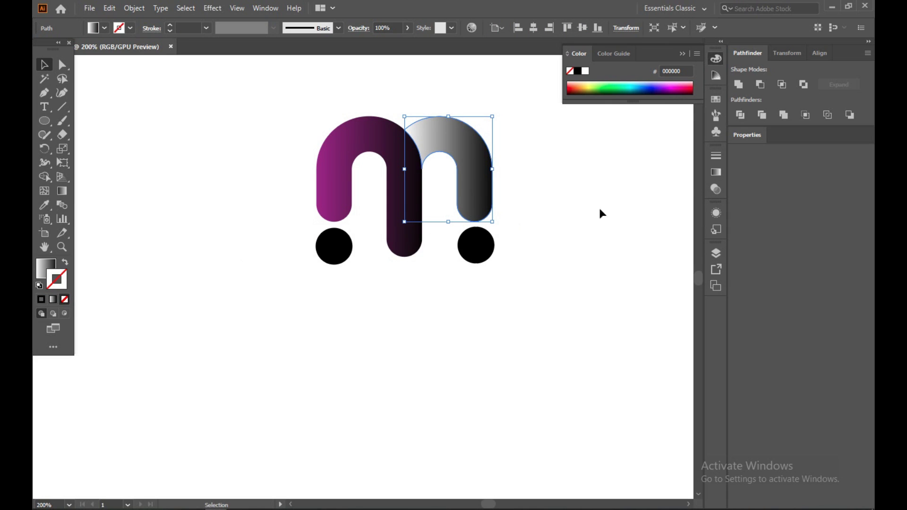
pyautogui.click(716, 173)
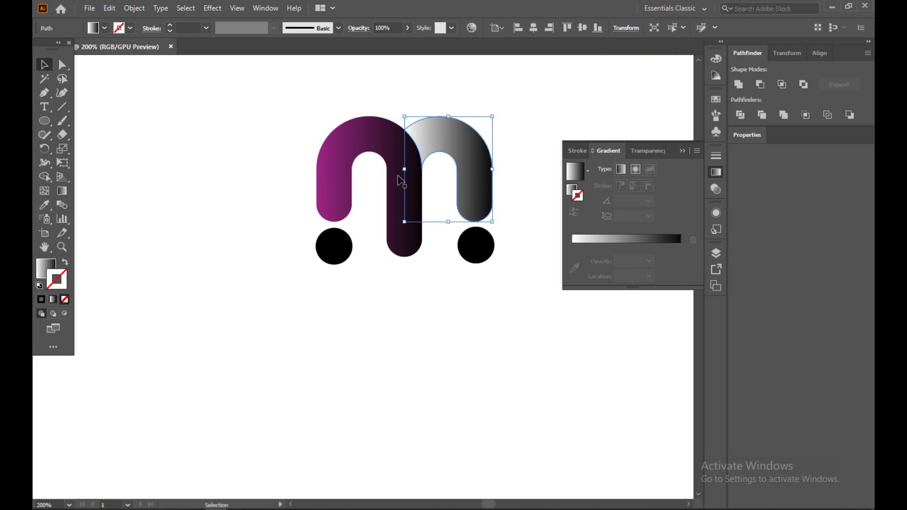
pyautogui.click(621, 169)
pyautogui.doubleClick(572, 263)
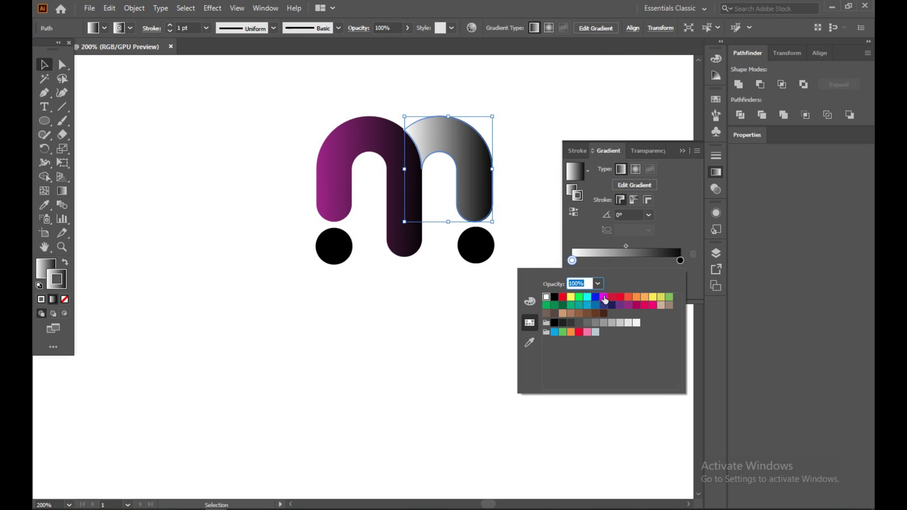
pyautogui.click(587, 296)
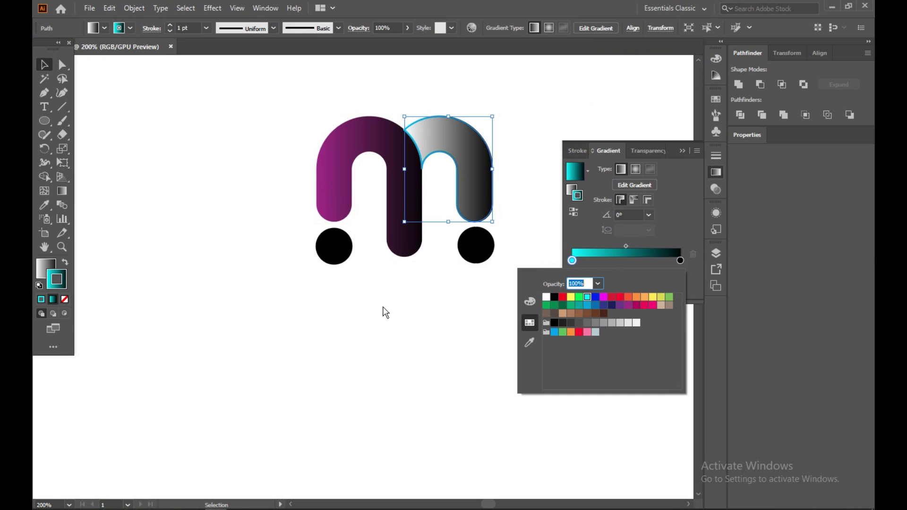
pyautogui.click(65, 301)
pyautogui.click(65, 299)
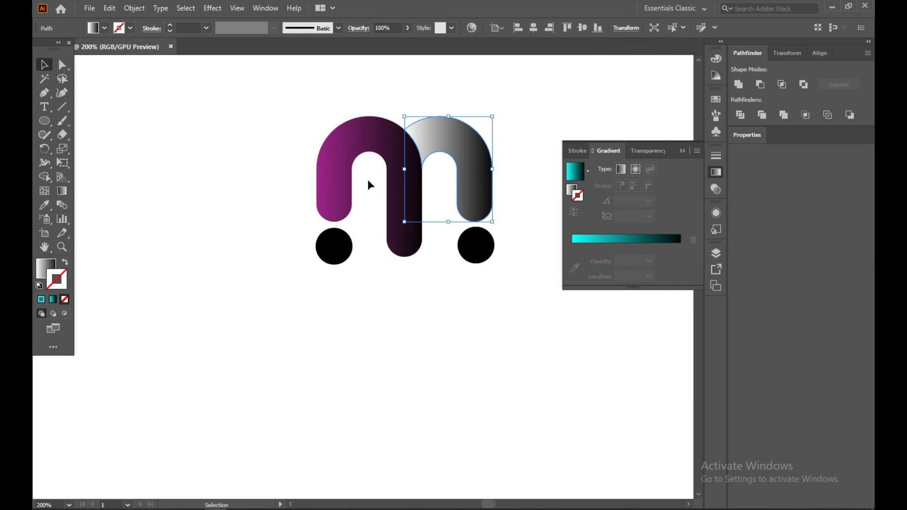
# Step: Change the right arch's fill gradient to start with blue
pyautogui.click(362, 142)
pyautogui.click(456, 152)
pyautogui.click(597, 237)
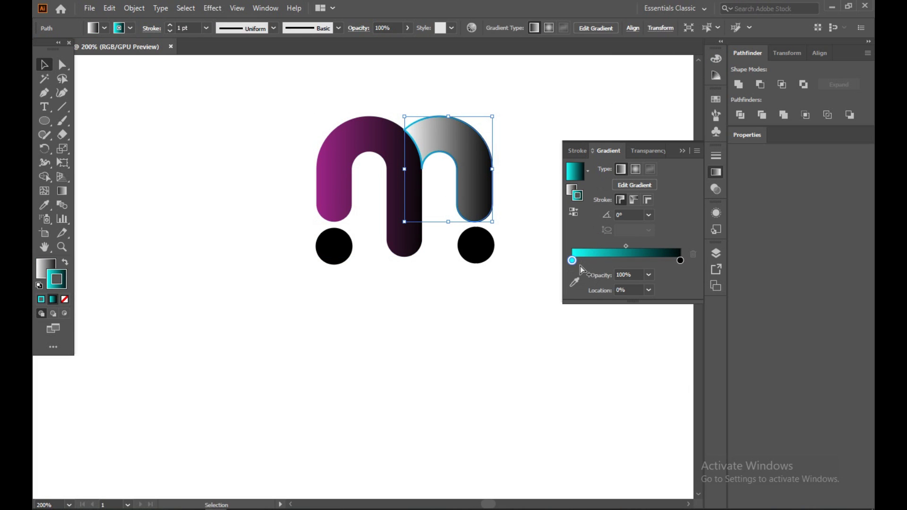
pyautogui.click(65, 263)
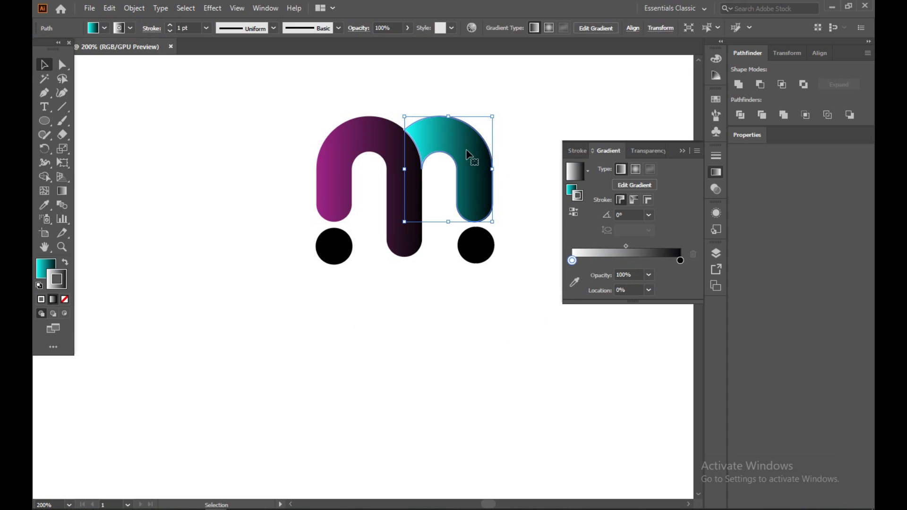
pyautogui.click(626, 189)
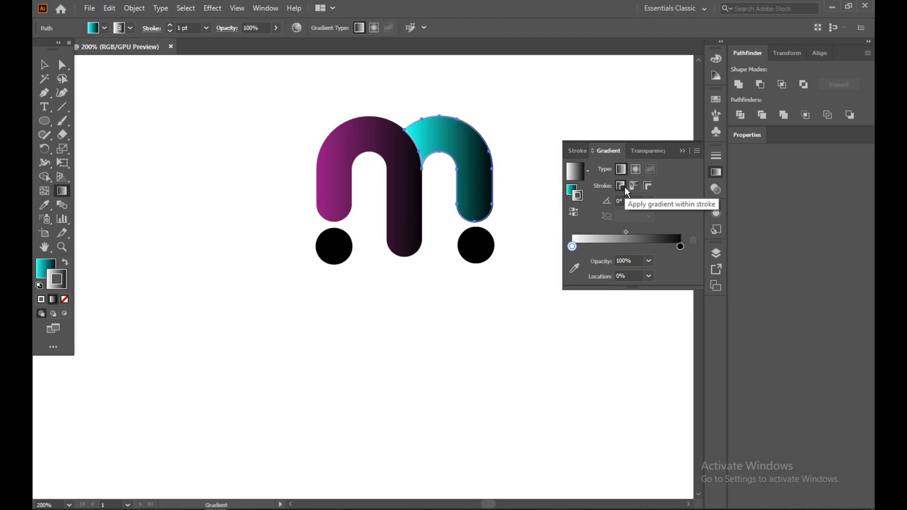
pyautogui.doubleClick(573, 247)
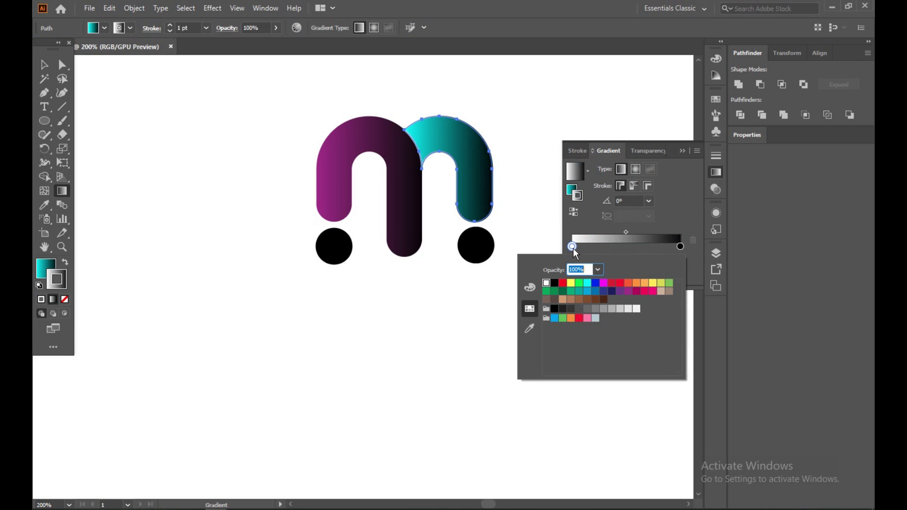
pyautogui.click(596, 284)
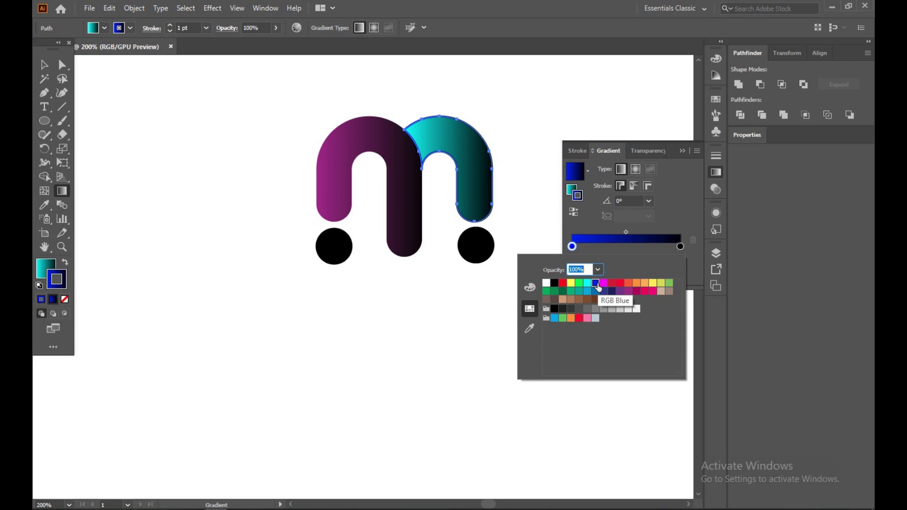
pyautogui.press('Return')
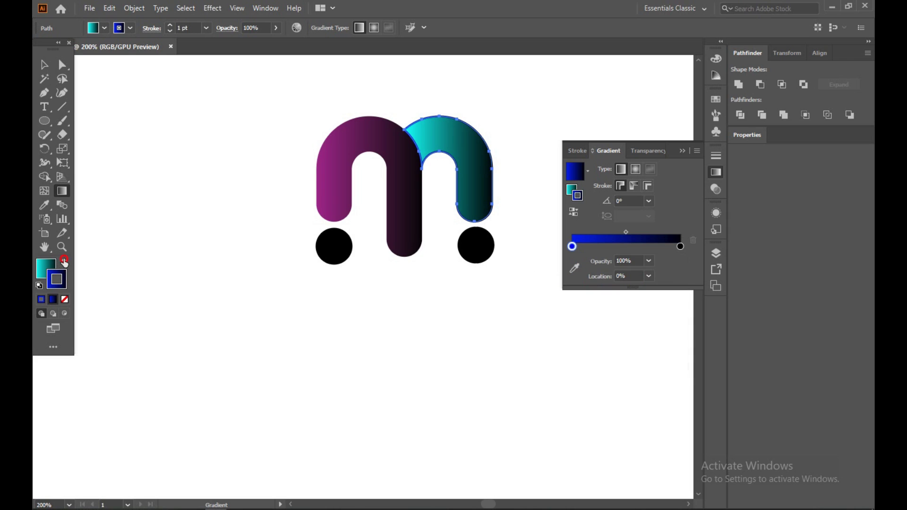
pyautogui.click(64, 263)
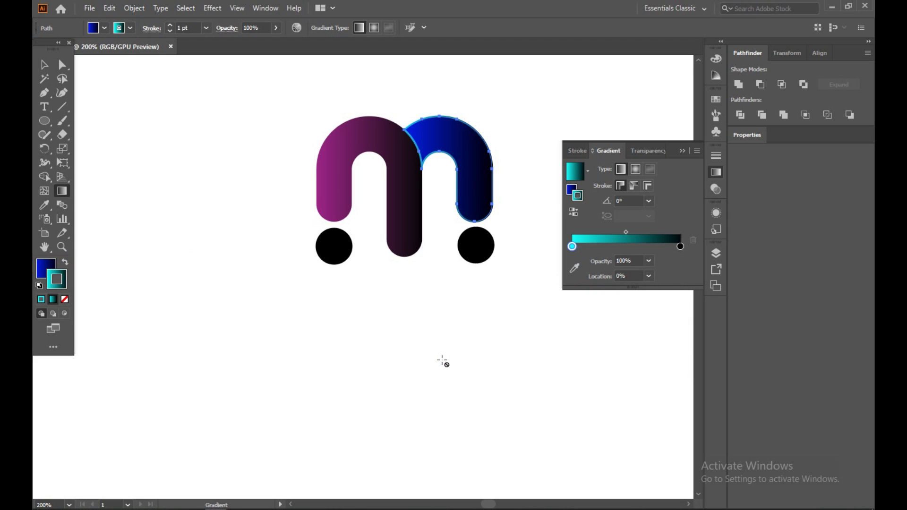
# Step: Set the blue arch's outline to None
pyautogui.click(44, 64)
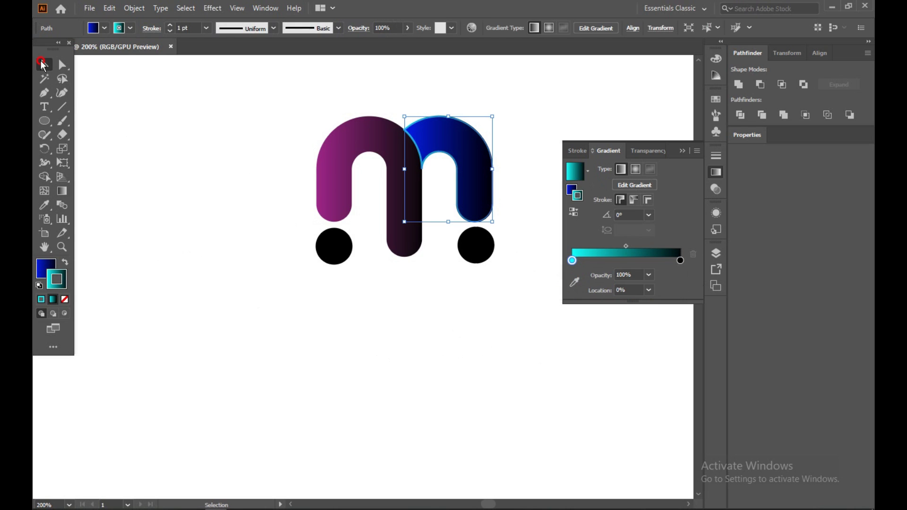
pyautogui.click(211, 128)
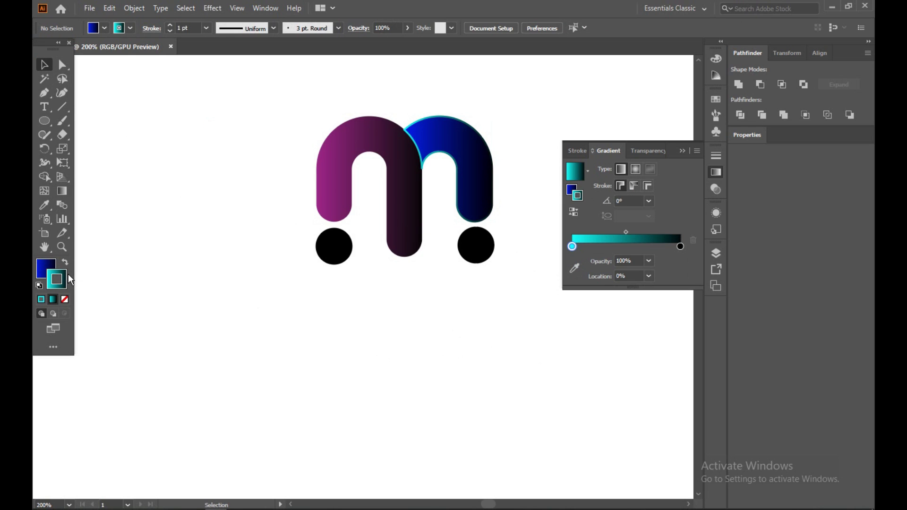
pyautogui.click(64, 299)
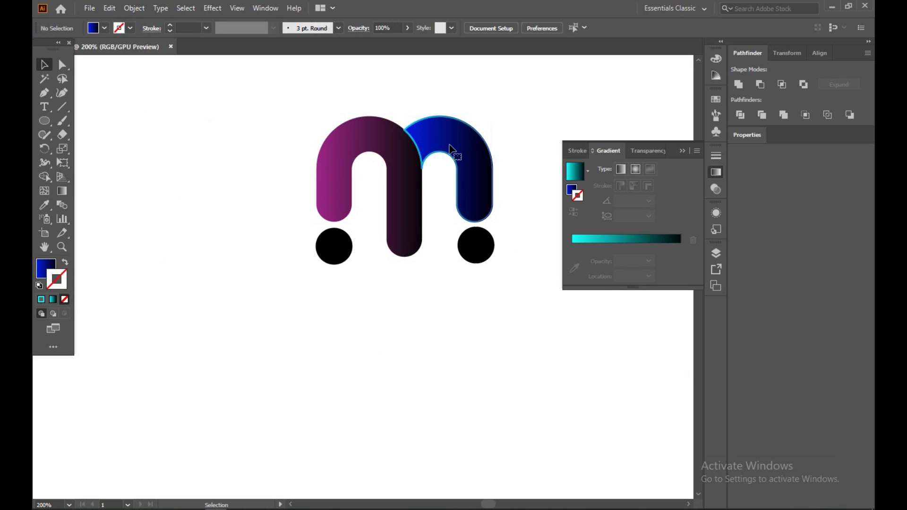
pyautogui.click(433, 159)
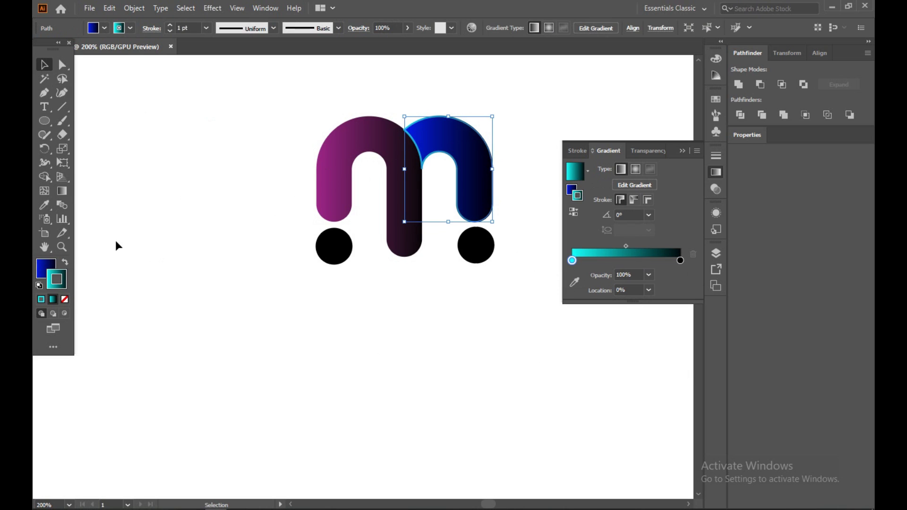
pyautogui.click(65, 299)
pyautogui.click(183, 293)
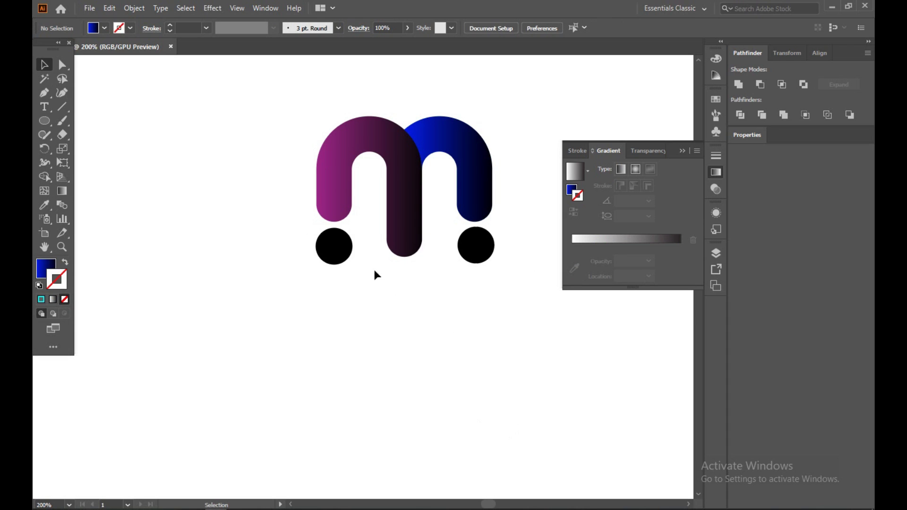
pyautogui.click(325, 252)
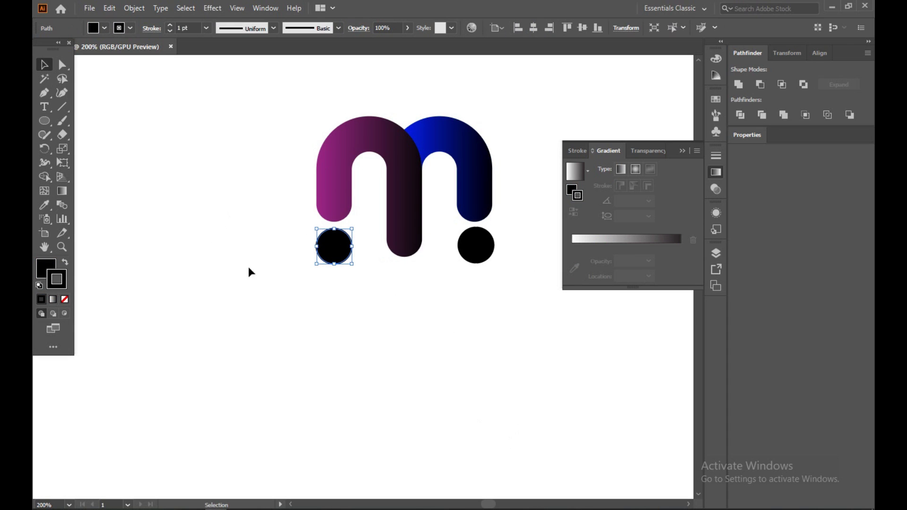
# Step: Eyedrop the blue arch's gradient onto the left dot and the purple gradient onto the right
pyautogui.click(45, 204)
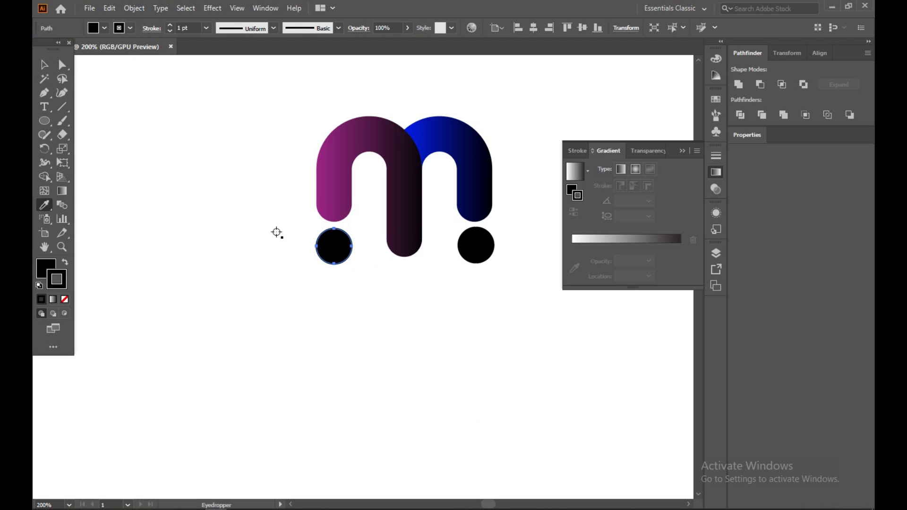
pyautogui.click(440, 138)
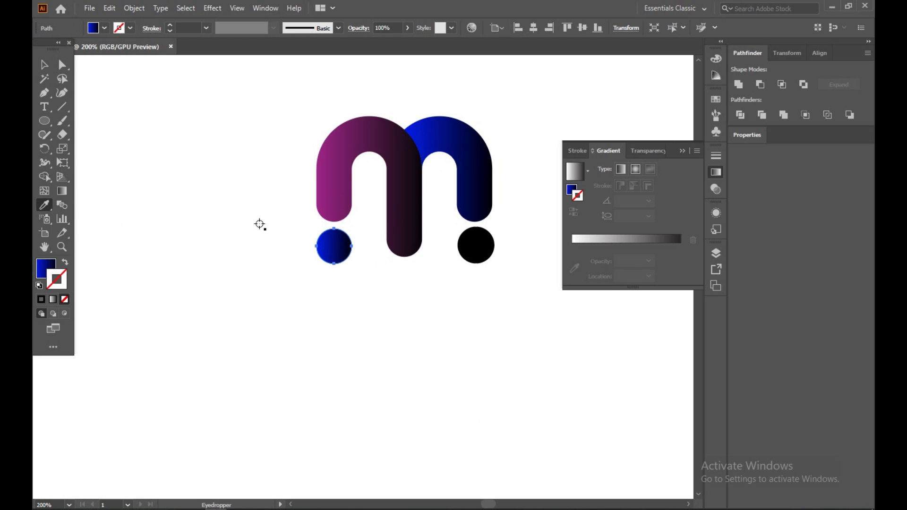
pyautogui.click(45, 67)
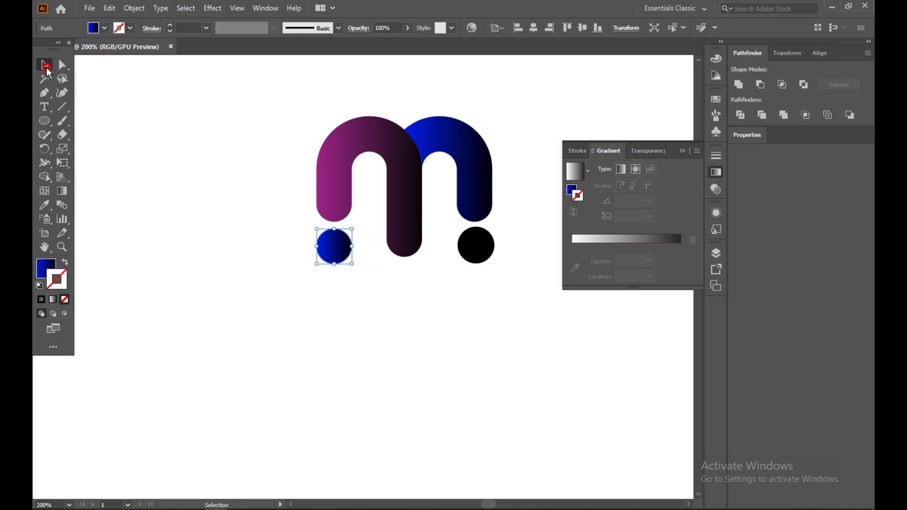
pyautogui.click(476, 245)
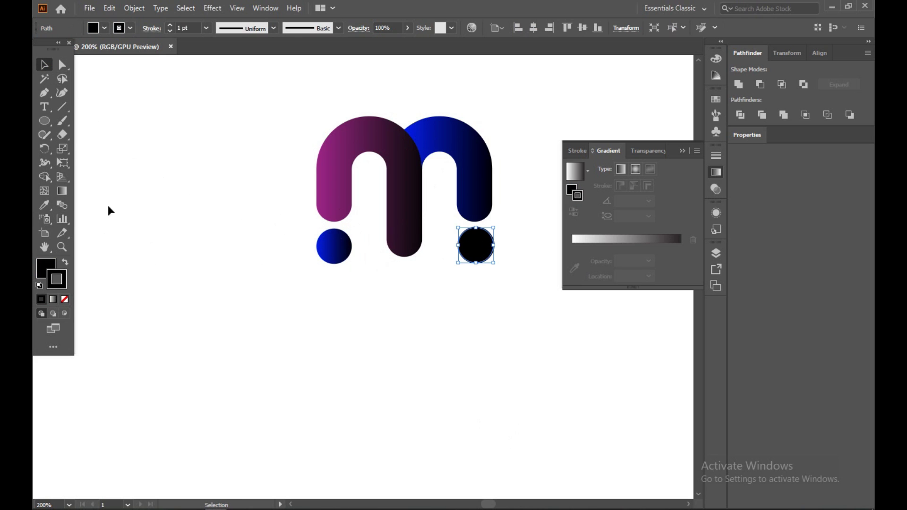
pyautogui.click(45, 205)
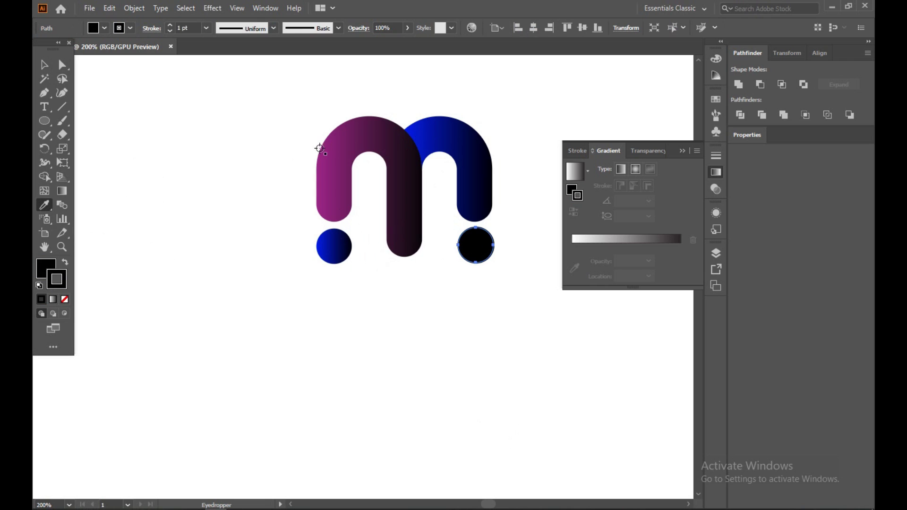
pyautogui.click(336, 171)
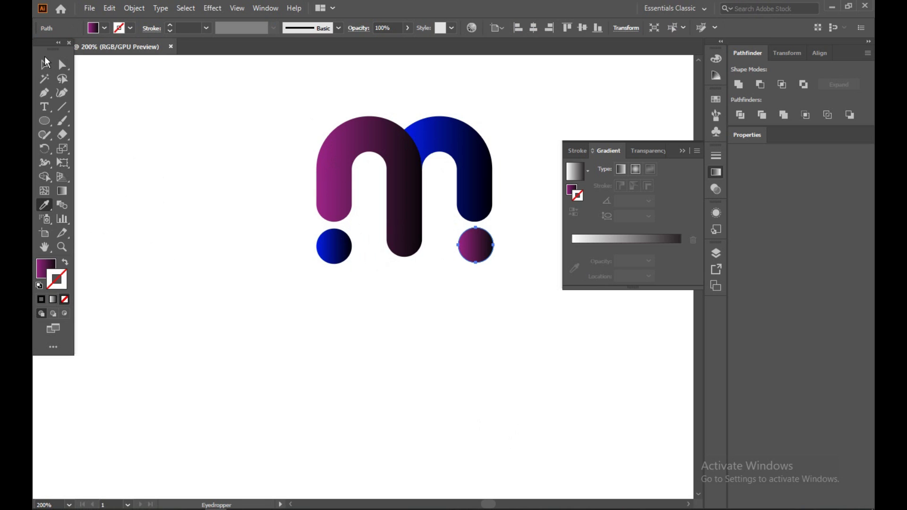
pyautogui.click(44, 63)
pyautogui.click(172, 177)
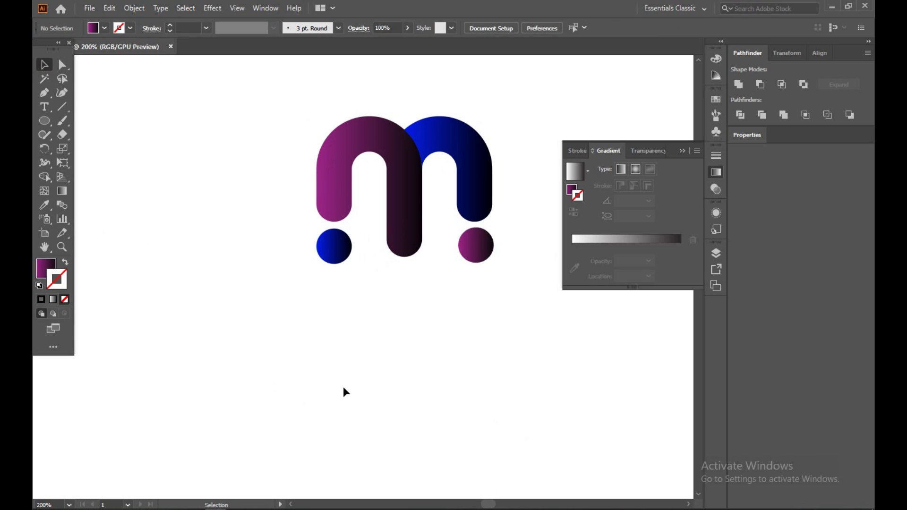
pyautogui.scroll(-2, 343, 387)
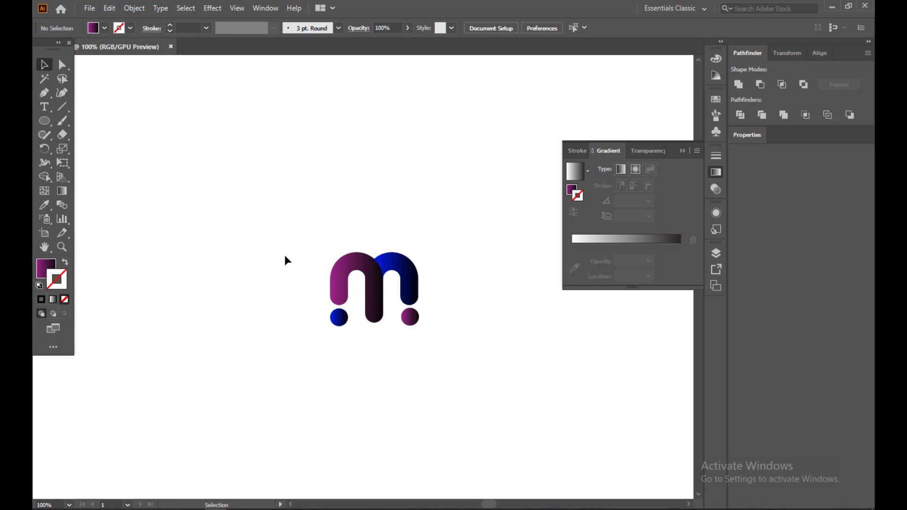
# Step: Enlarge the whole m logo proportionally and move it higher on the artboard
pyautogui.moveTo(262, 227); pyautogui.dragTo(498, 410)
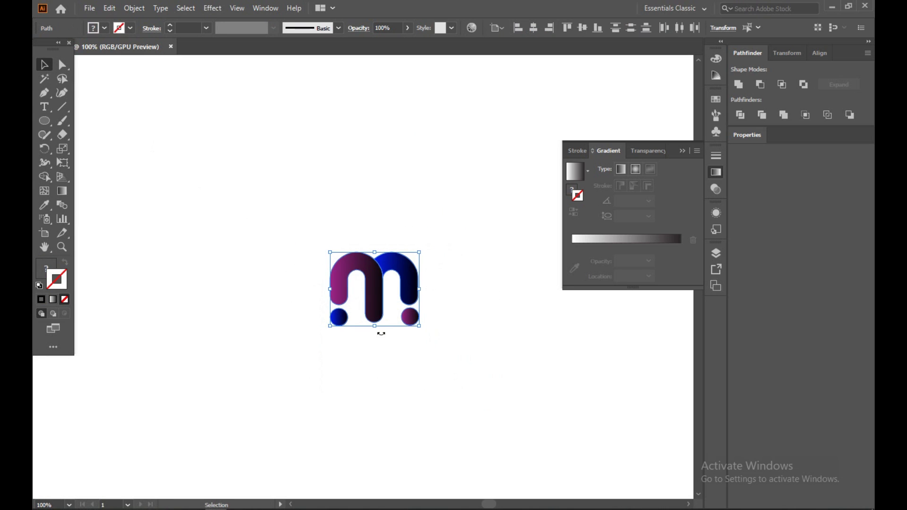
pyautogui.moveTo(374, 326); pyautogui.dragTo(375, 496)
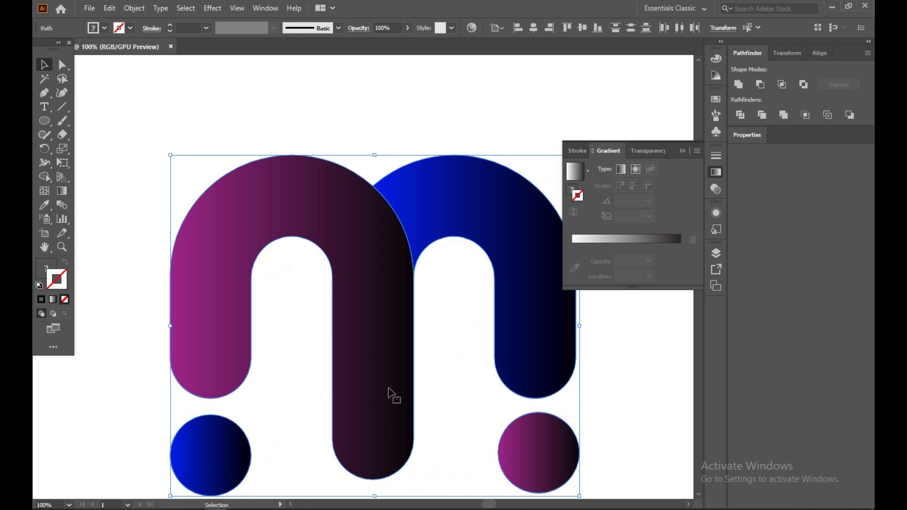
pyautogui.scroll(-2, 391, 390)
pyautogui.scroll(-1, 391, 390)
pyautogui.moveTo(390, 364)
pyautogui.mouseDown()
pyautogui.moveTo(386, 285)
pyautogui.moveTo(390, 294)
pyautogui.mouseUp()
pyautogui.click(493, 349)
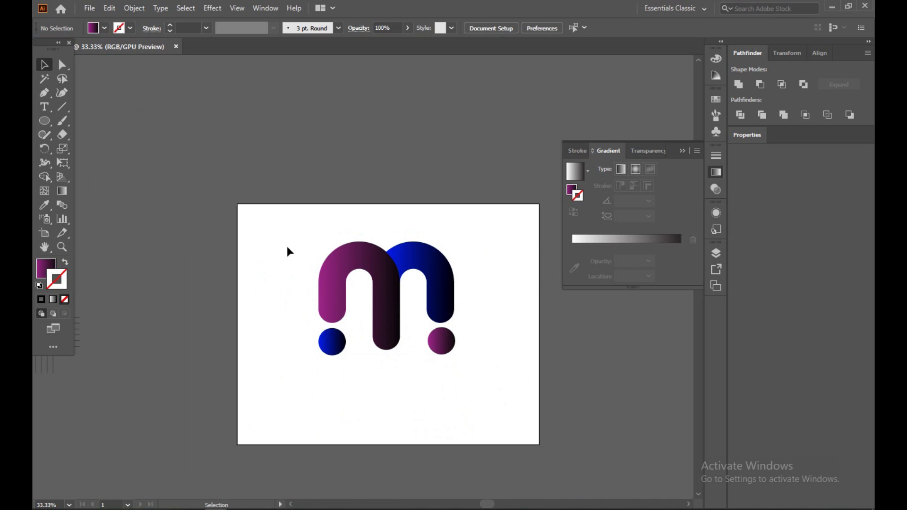
# Step: Rescale the logo and shift it up and left into its final position
pyautogui.moveTo(287, 248); pyautogui.dragTo(470, 392)
pyautogui.moveTo(456, 355); pyautogui.dragTo(445, 342)
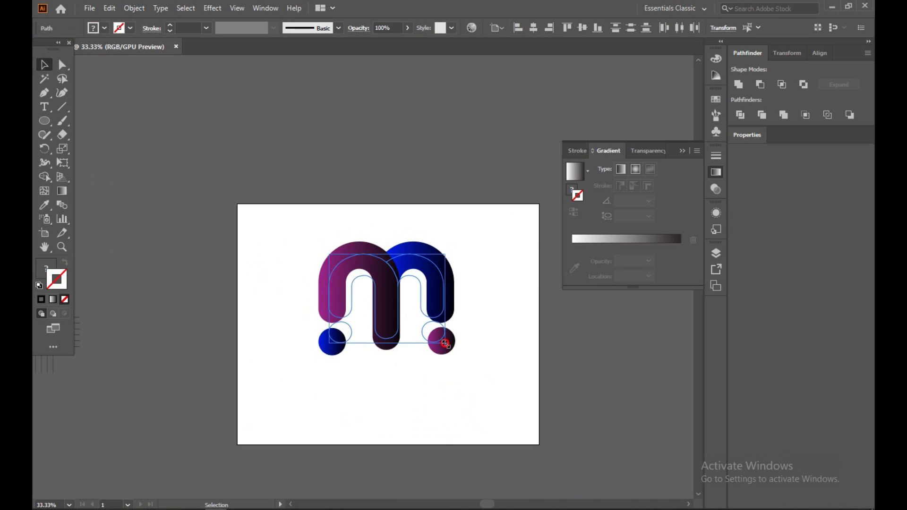
pyautogui.press('a')
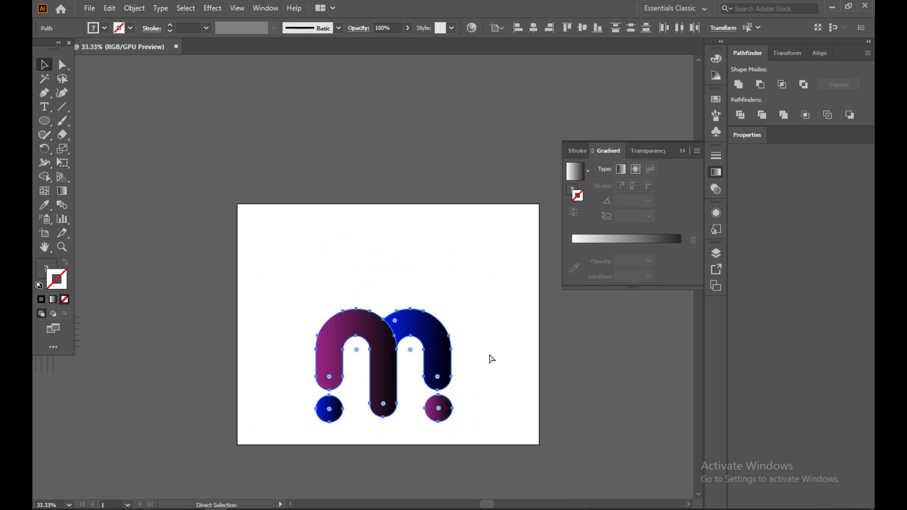
pyautogui.click(373, 324)
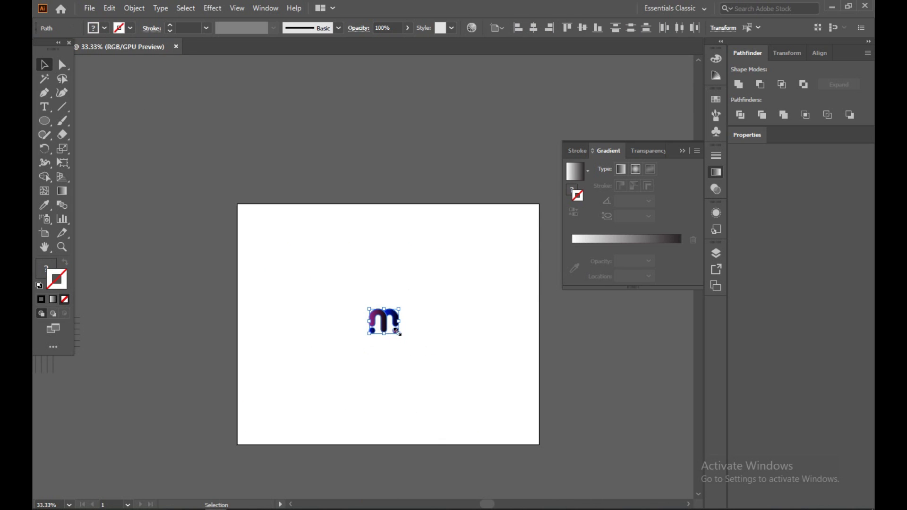
pyautogui.keyDown('shift'); pyautogui.moveTo(399, 334); pyautogui.dragTo(472, 423); pyautogui.keyUp('shift')
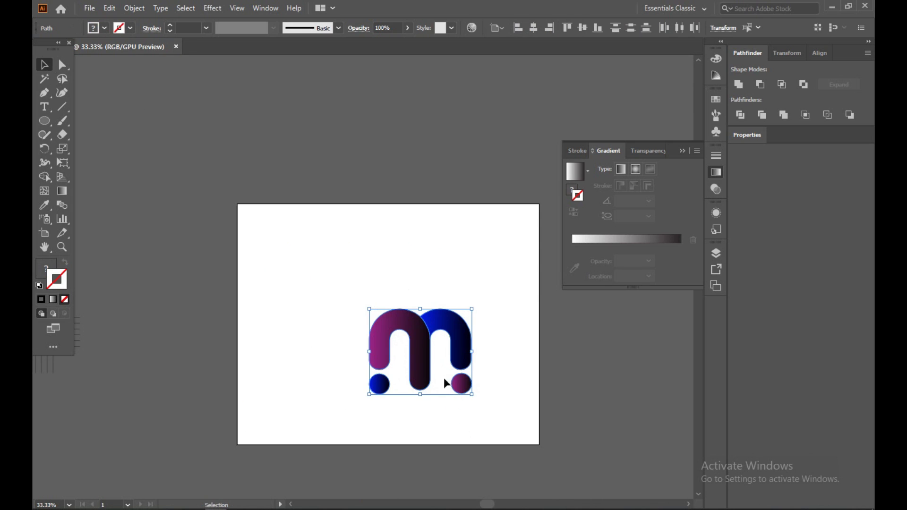
pyautogui.moveTo(427, 363)
pyautogui.mouseDown()
pyautogui.moveTo(375, 295)
pyautogui.moveTo(389, 298)
pyautogui.mouseUp()
pyautogui.click(505, 337)
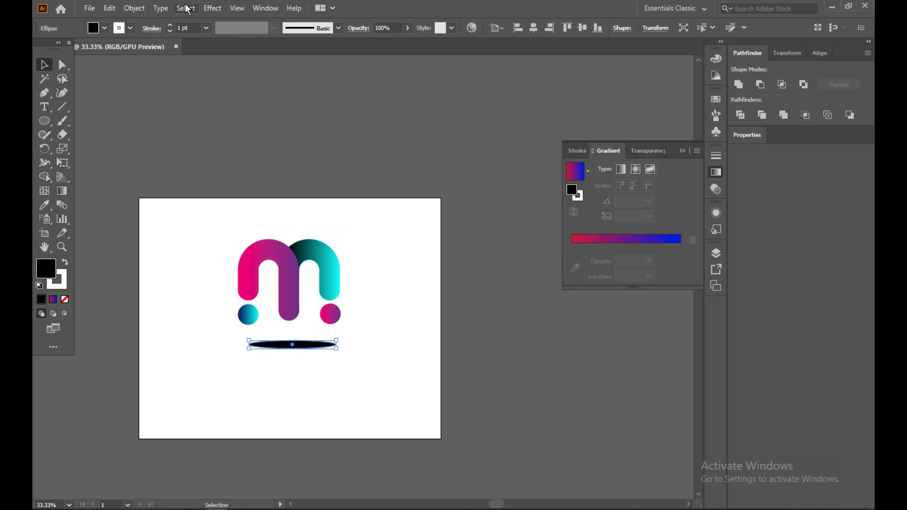
# Step: Apply a Gaussian Blur of about 18 px radius to the black ellipse
pyautogui.click(214, 8)
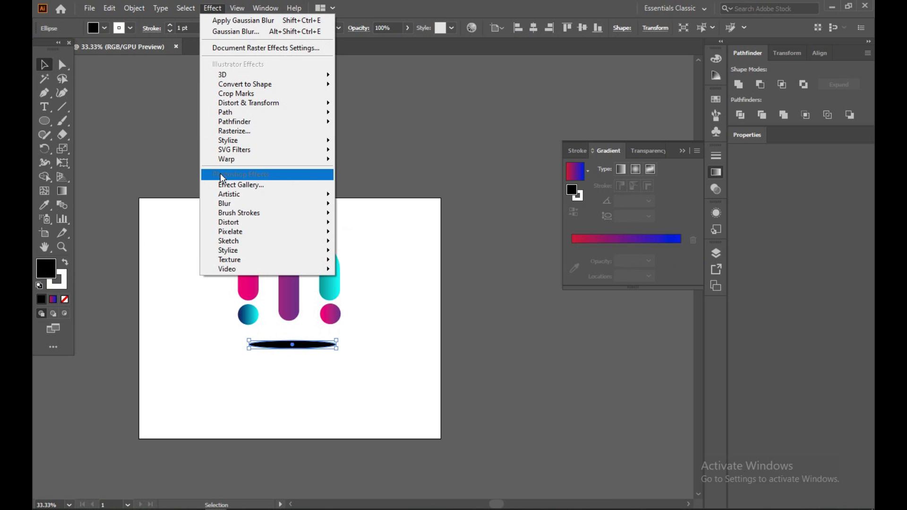
pyautogui.click(372, 203)
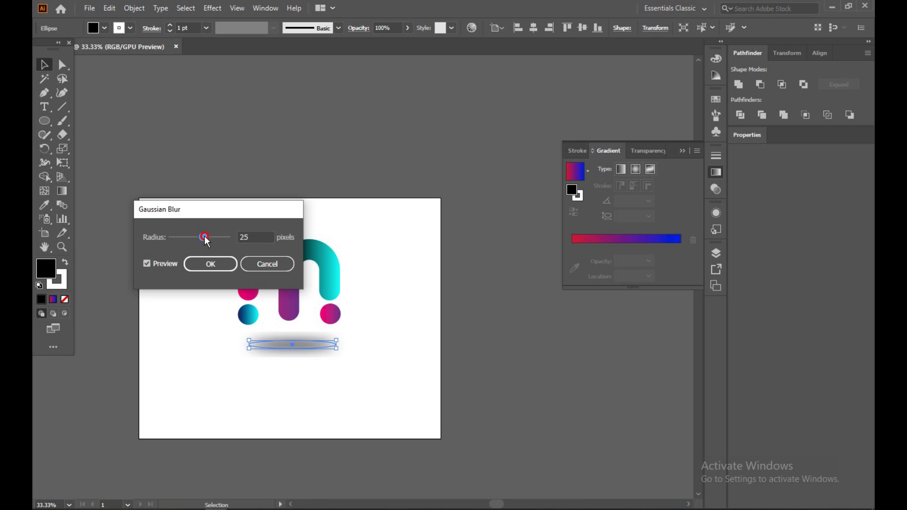
pyautogui.moveTo(205, 237); pyautogui.dragTo(208, 236)
pyautogui.moveTo(211, 240); pyautogui.dragTo(204, 244)
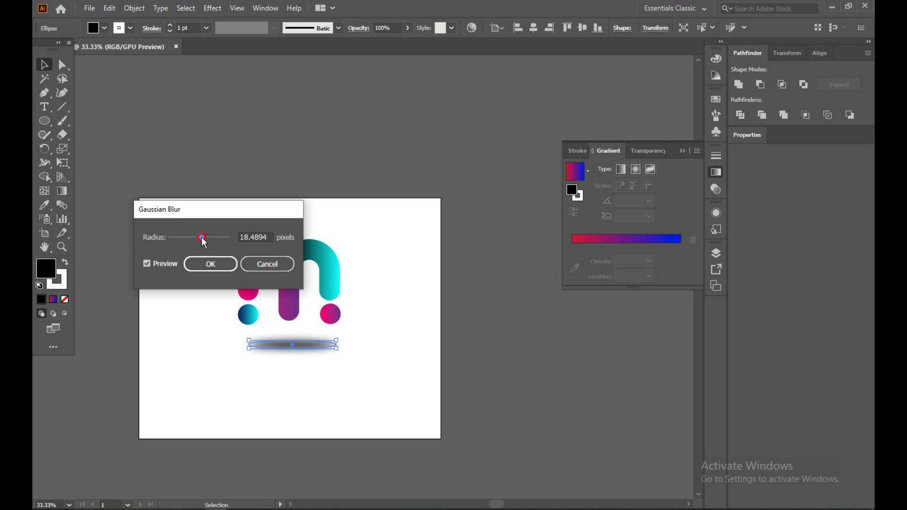
pyautogui.click(213, 264)
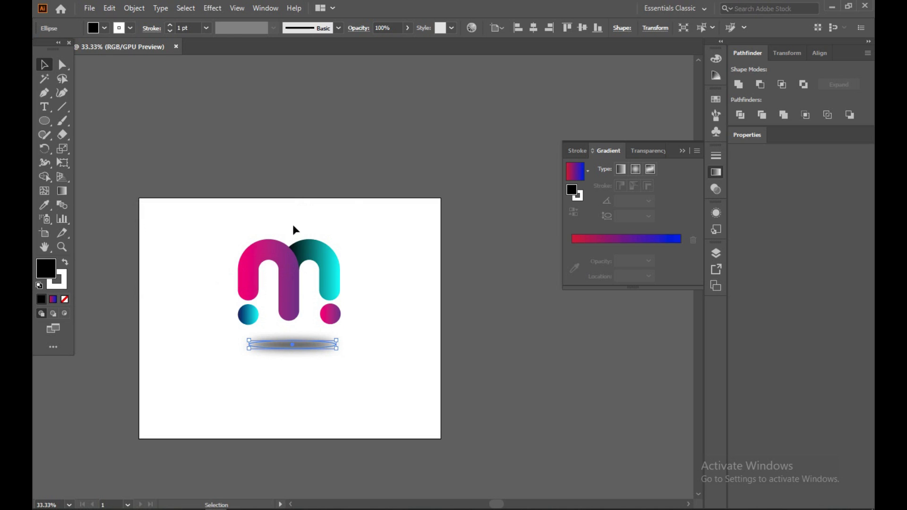
pyautogui.click(375, 191)
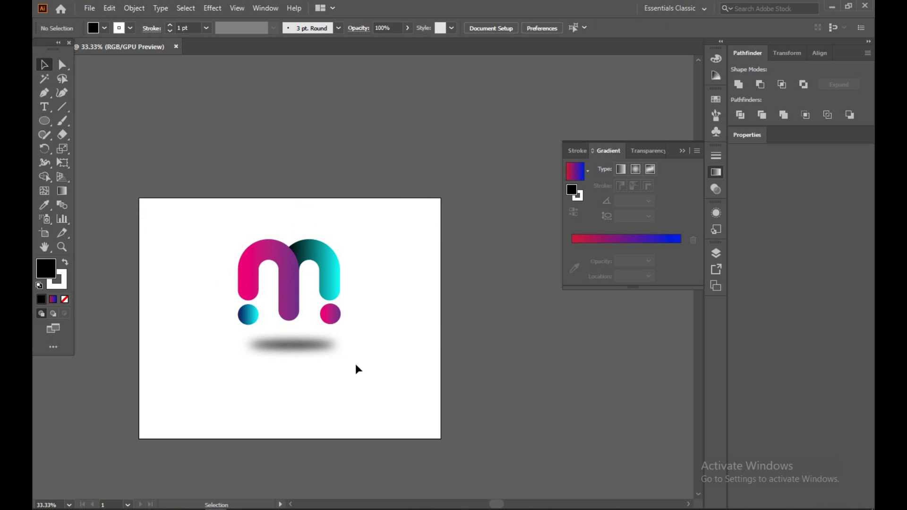
# Step: Place 'lorem ipsum' text below the shadow and enlarge it to about 102 pt
pyautogui.moveTo(338, 358); pyautogui.dragTo(409, 326)
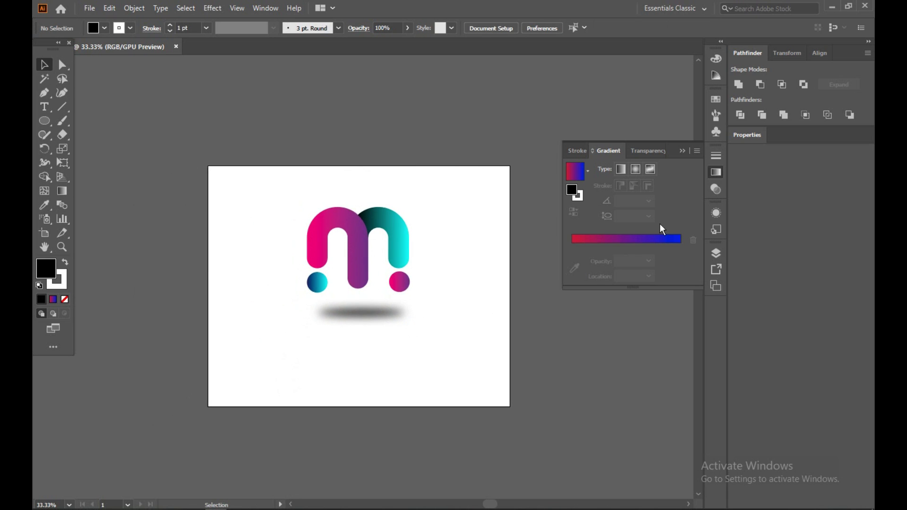
pyautogui.click(682, 151)
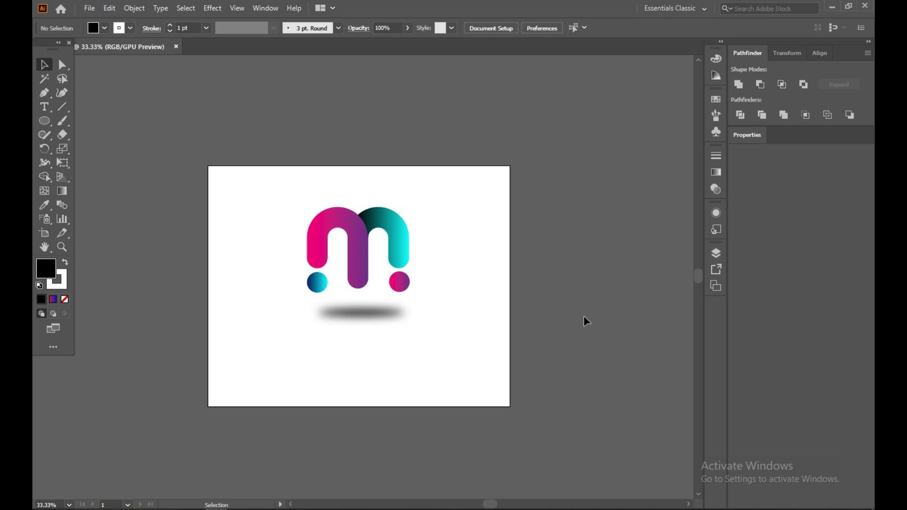
pyautogui.click(44, 107)
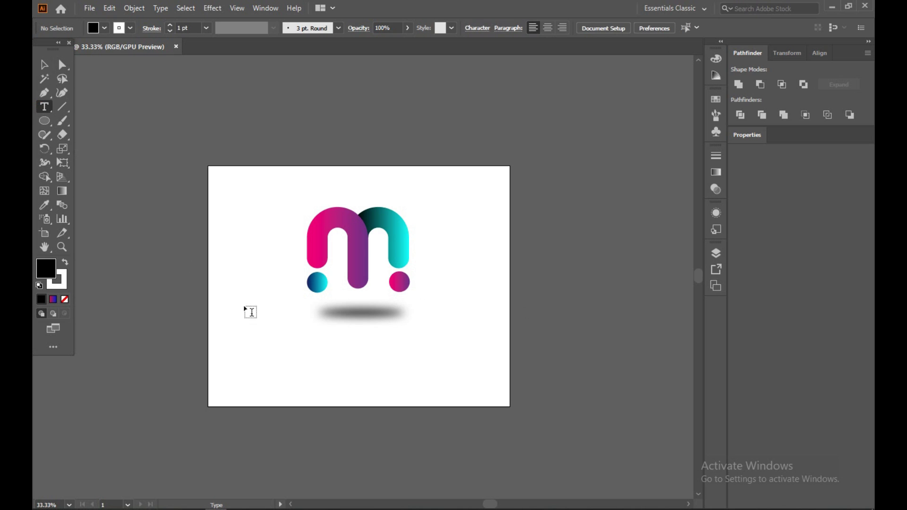
pyautogui.click(317, 339)
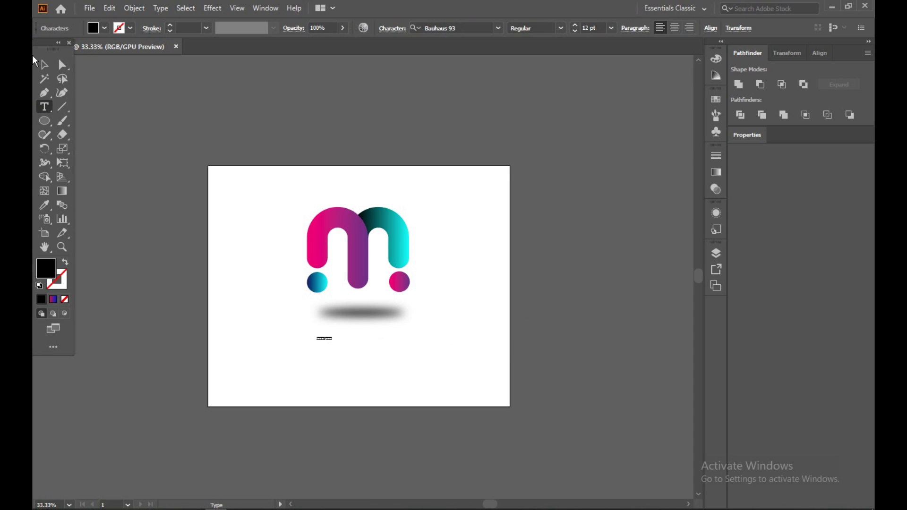
pyautogui.click(43, 66)
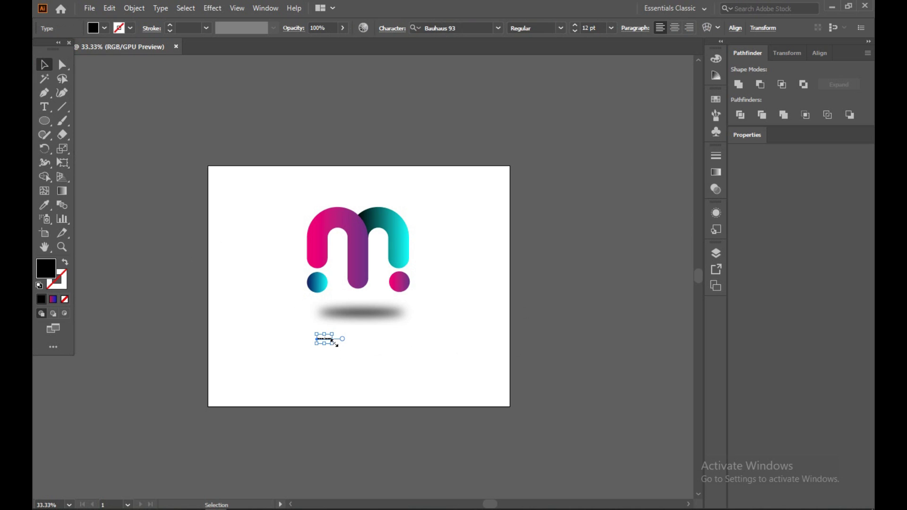
pyautogui.moveTo(334, 342); pyautogui.dragTo(419, 392)
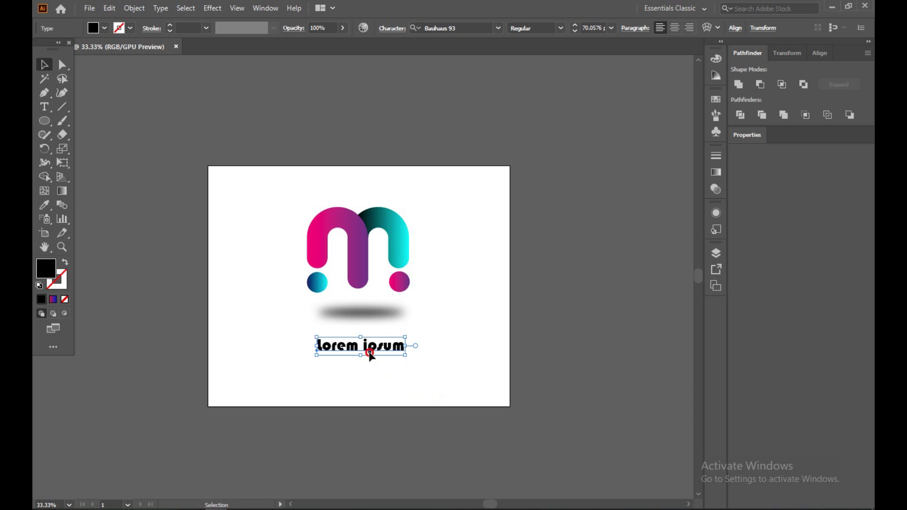
pyautogui.moveTo(370, 352)
pyautogui.mouseDown()
pyautogui.moveTo(378, 345)
pyautogui.moveTo(444, 372)
pyautogui.mouseUp()
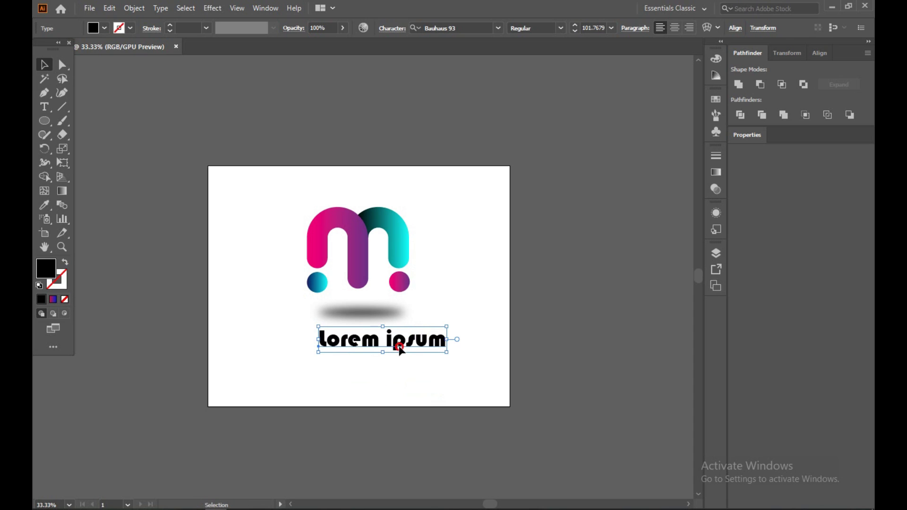
pyautogui.moveTo(399, 349); pyautogui.dragTo(386, 345)
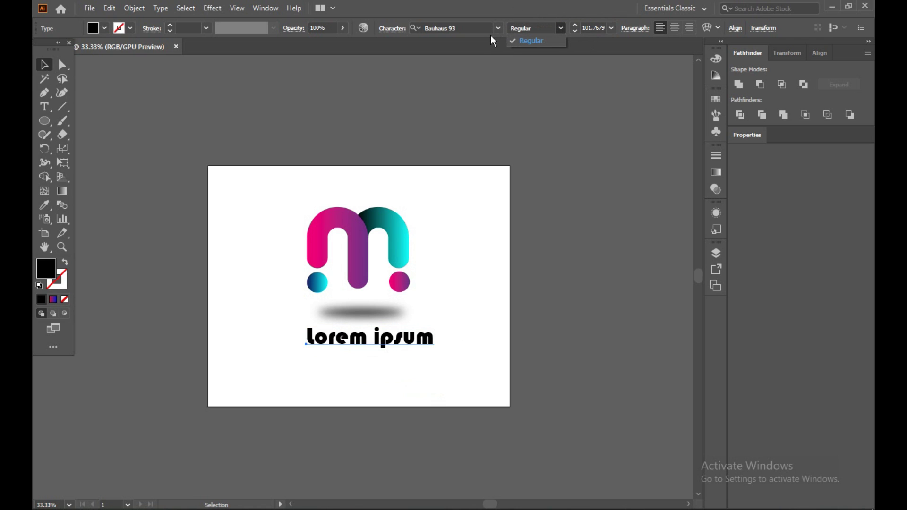
# Step: Try the Bauhaus 93 and then Berlin Sans FB Demi Bold fonts on the lorem ipsum text
pyautogui.click(498, 29)
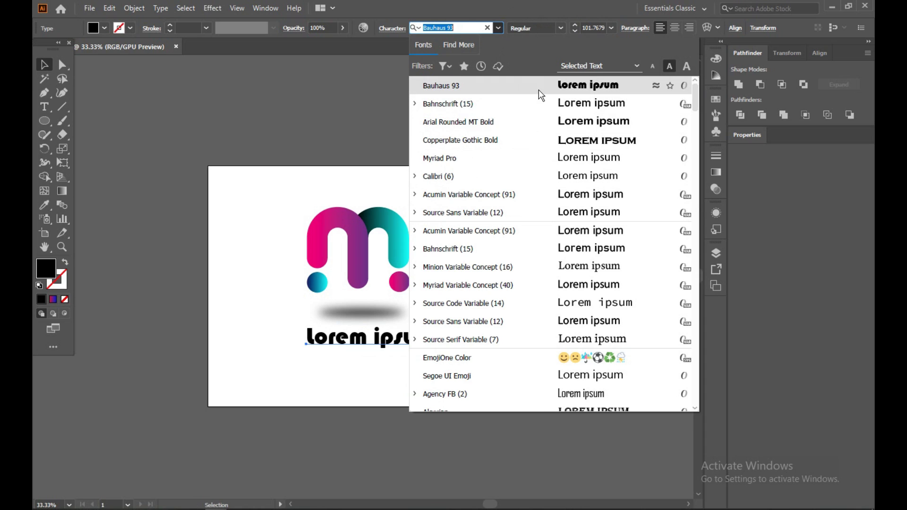
pyautogui.scroll(-2, 529, 285)
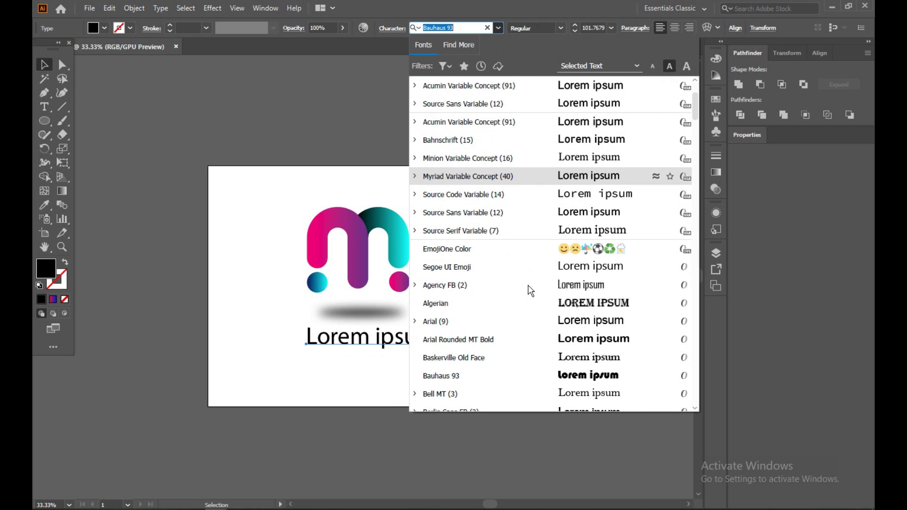
pyautogui.click(540, 378)
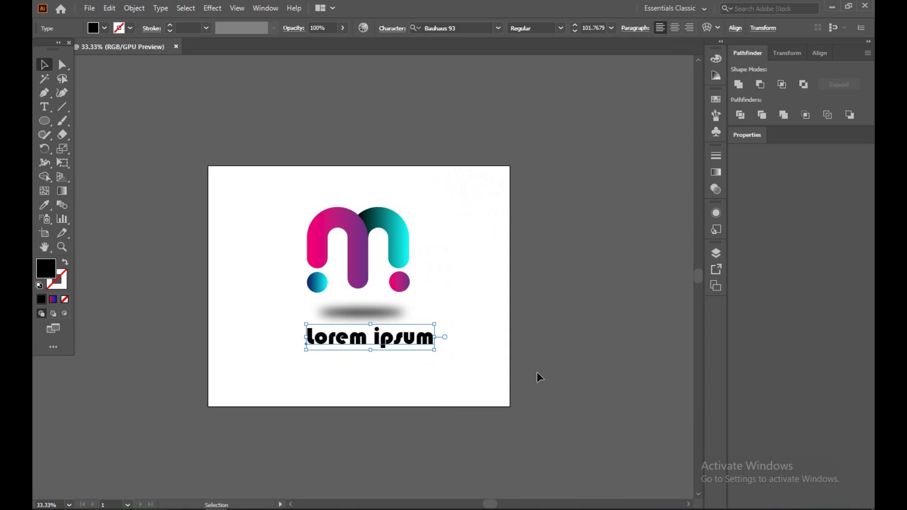
pyautogui.click(561, 31)
pyautogui.click(400, 335)
pyautogui.click(498, 27)
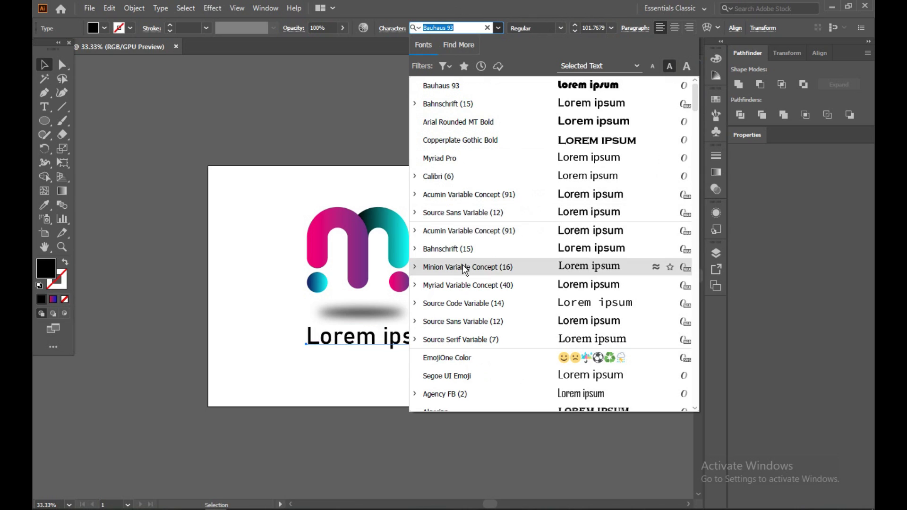
pyautogui.scroll(-3, 458, 325)
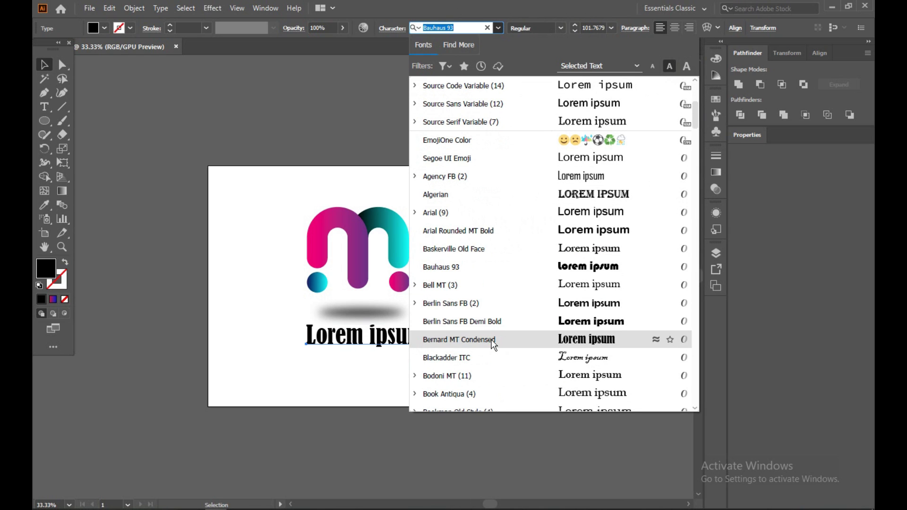
pyautogui.click(505, 324)
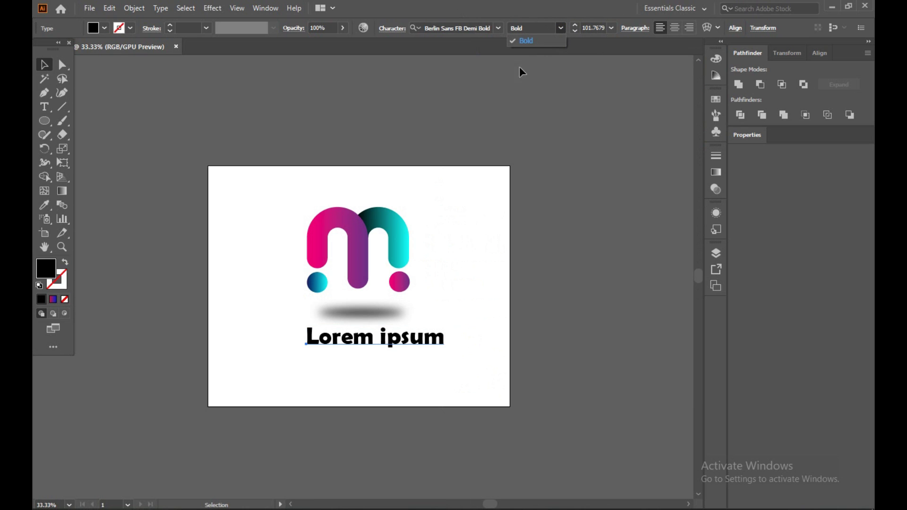
# Step: Try the Broadway font on the lorem ipsum text
pyautogui.click(499, 28)
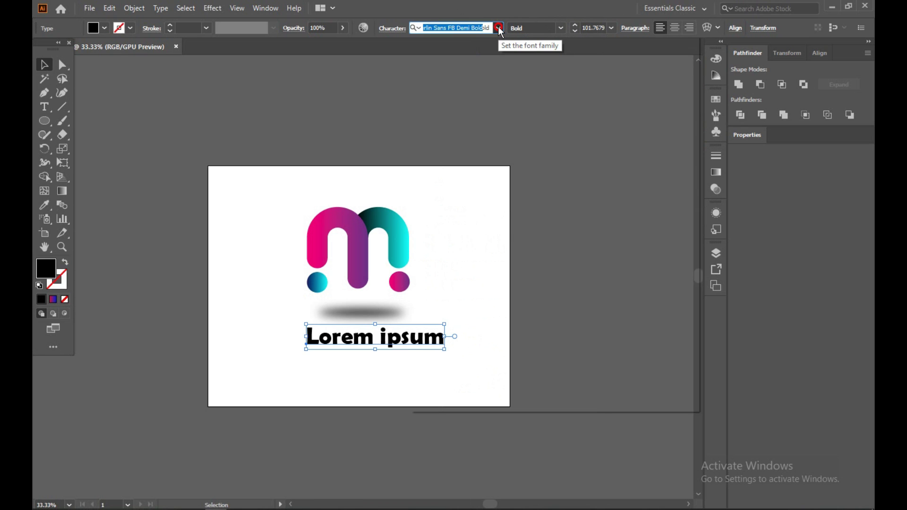
pyautogui.scroll(-2, 519, 312)
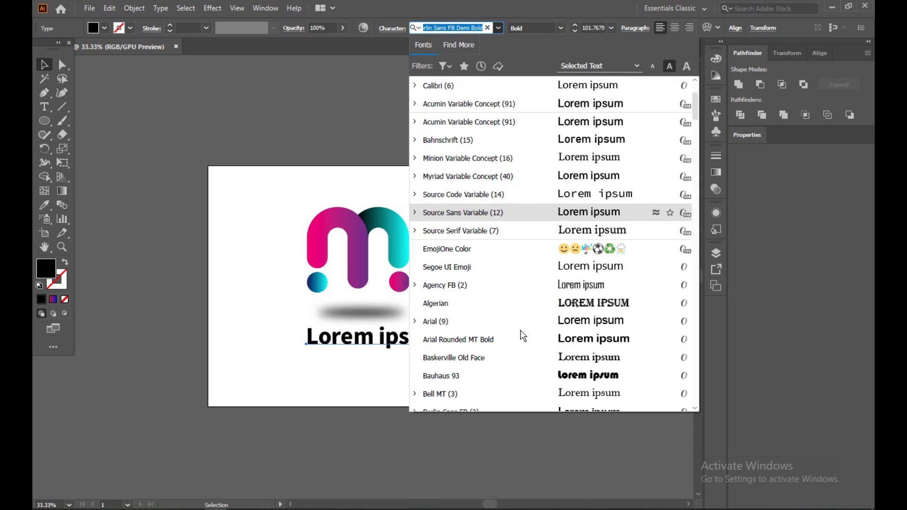
pyautogui.scroll(-1, 525, 376)
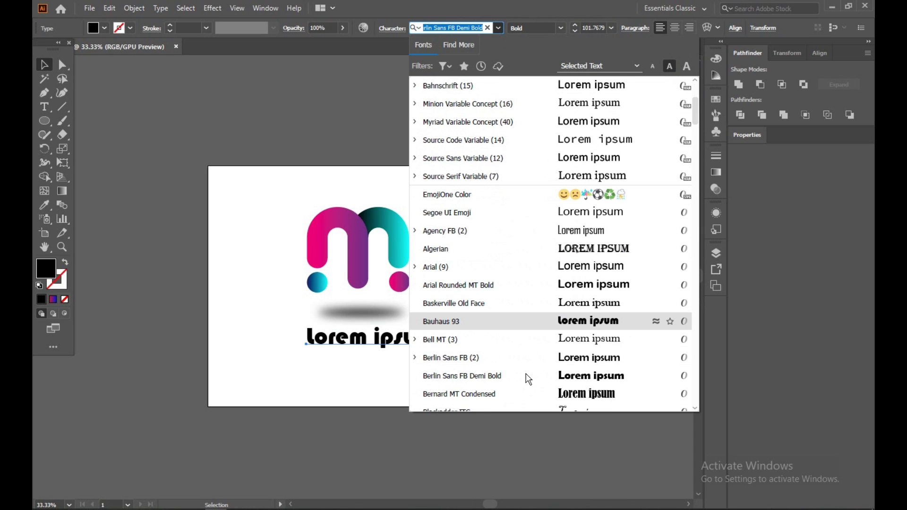
pyautogui.scroll(-2, 528, 378)
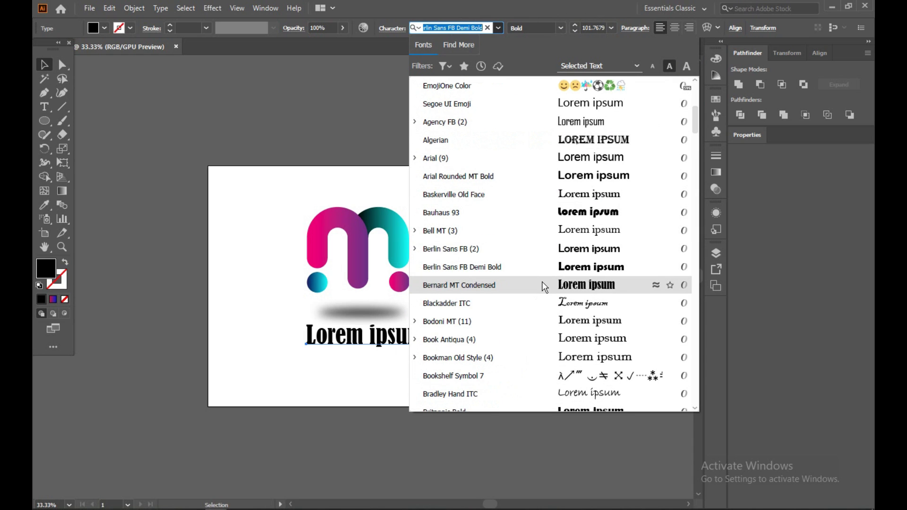
pyautogui.scroll(-2, 543, 286)
pyautogui.click(546, 323)
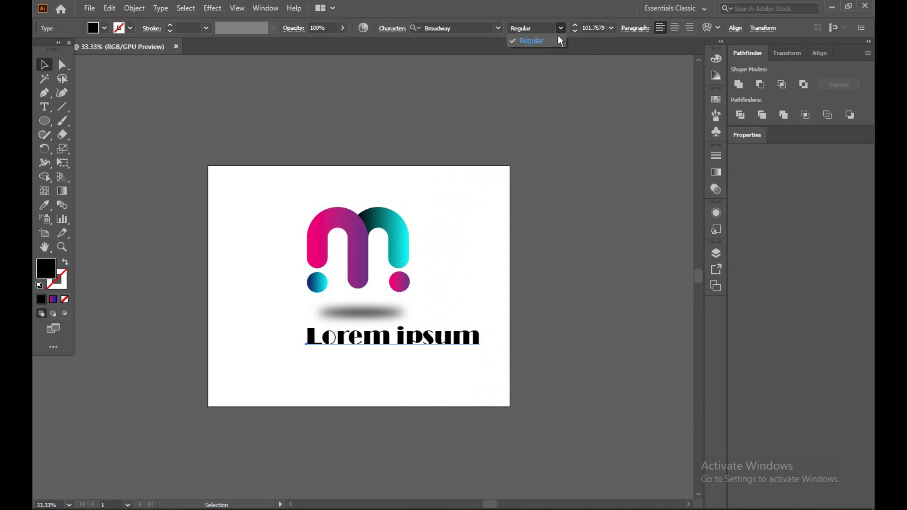
# Step: Set the text in Cooper Black and drag it left to centre it under the logo
pyautogui.click(499, 28)
pyautogui.scroll(-2, 462, 273)
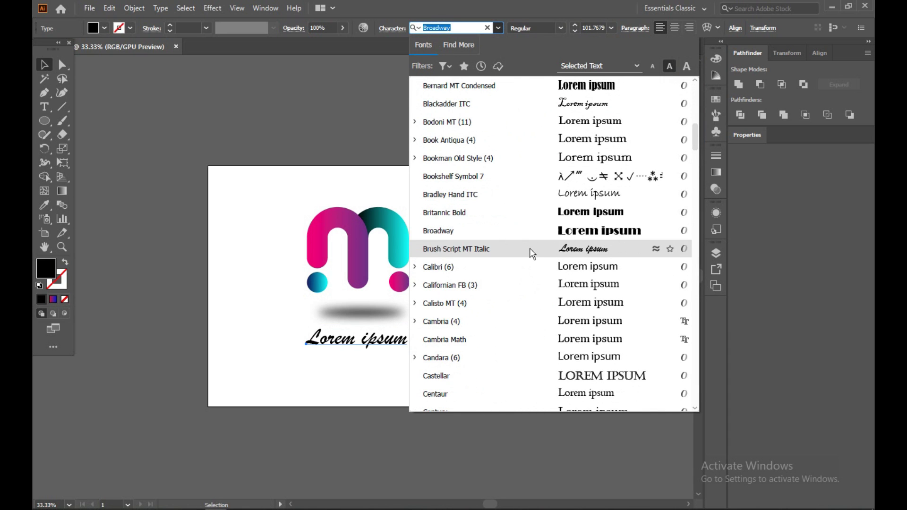
pyautogui.scroll(-3, 546, 236)
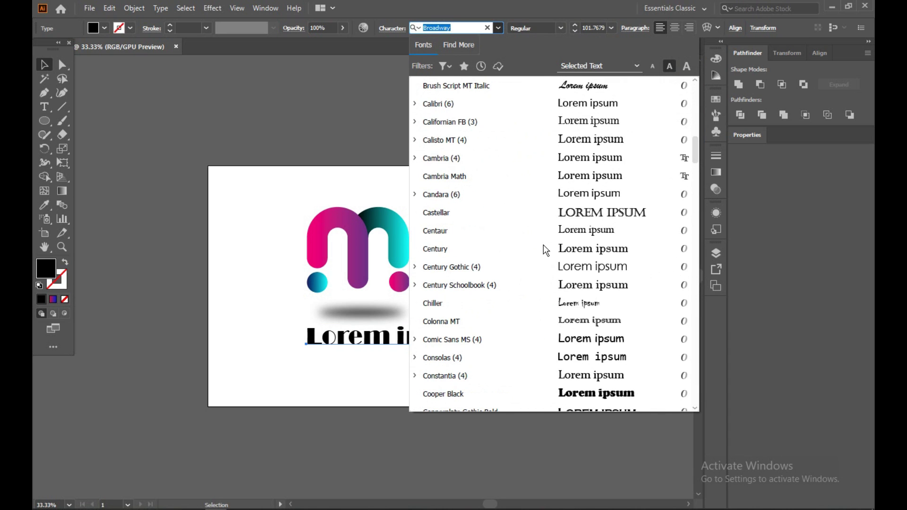
pyautogui.click(558, 396)
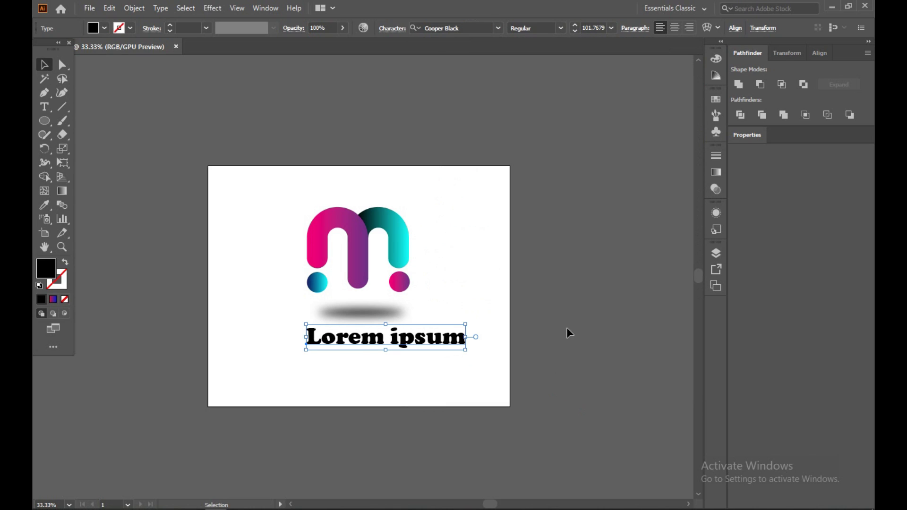
pyautogui.click(460, 353)
pyautogui.moveTo(448, 343); pyautogui.dragTo(423, 338)
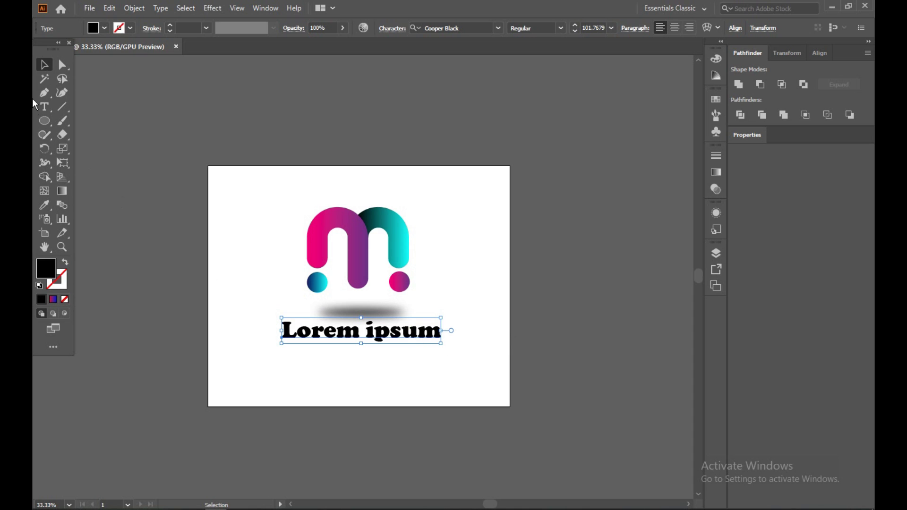
# Step: With the Type tool, replace the Lorem ipsum placeholder with the word 'MindTree'
pyautogui.click(44, 107)
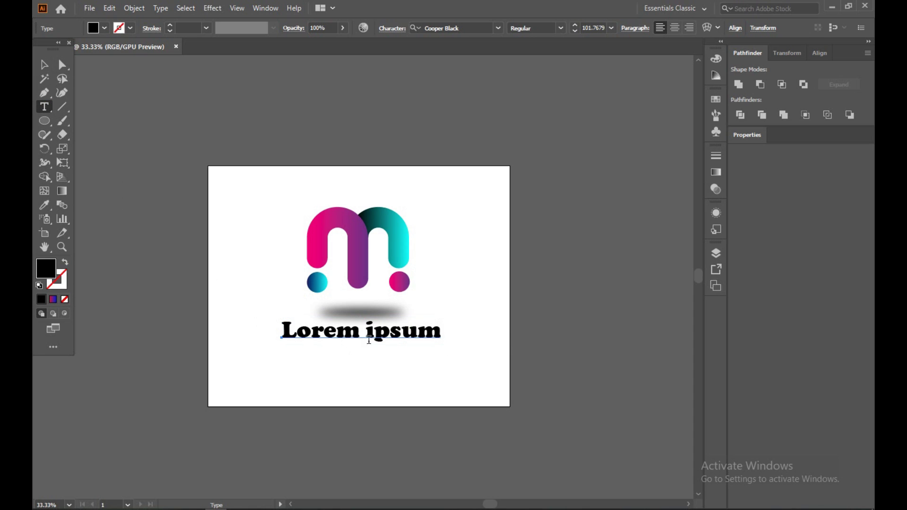
pyautogui.click(438, 333)
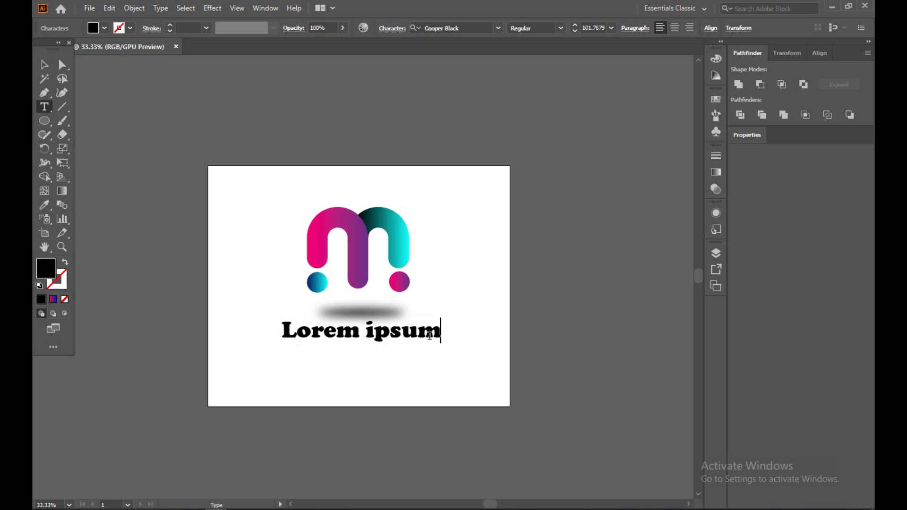
pyautogui.press('BackSpace')
pyautogui.press('BackSpace')
pyautogui.press('BackSpace')
pyautogui.press('BackSpace')
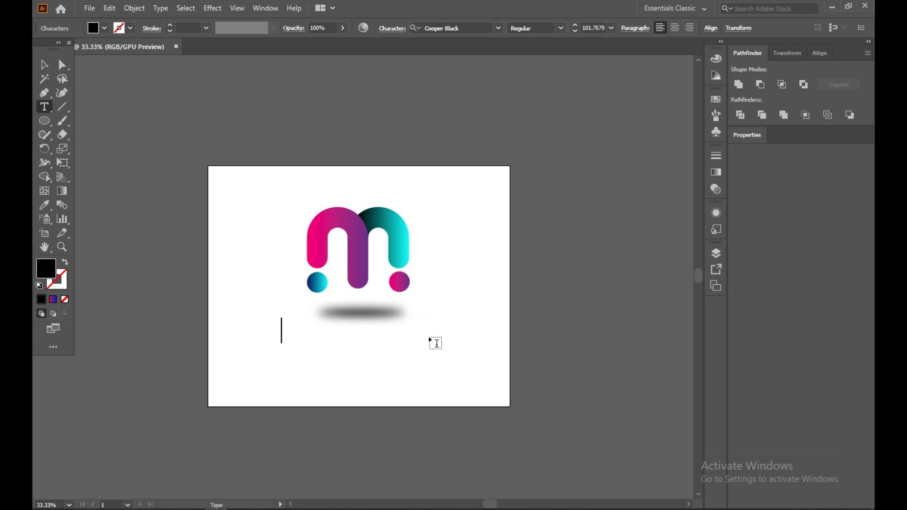
pyautogui.write('M')
pyautogui.write('ind')
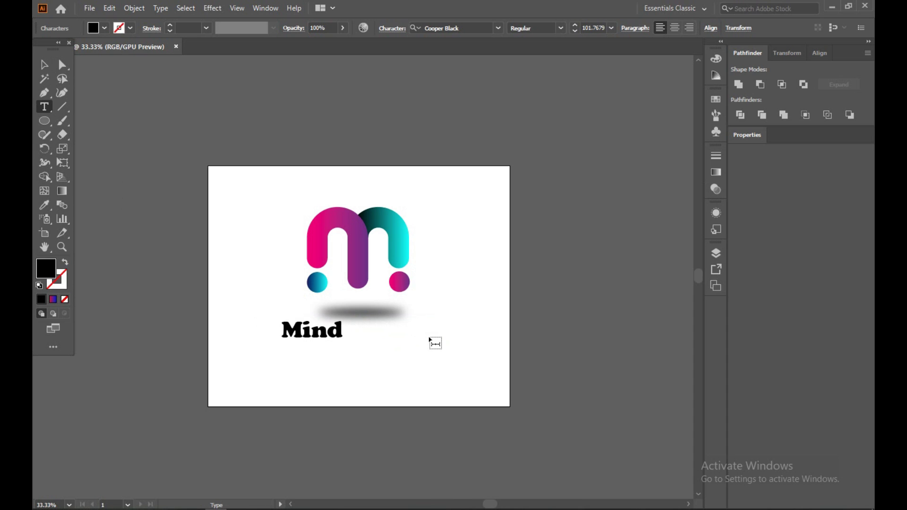
pyautogui.write('R')
pyautogui.press('BackSpace')
pyautogui.write('Tree')
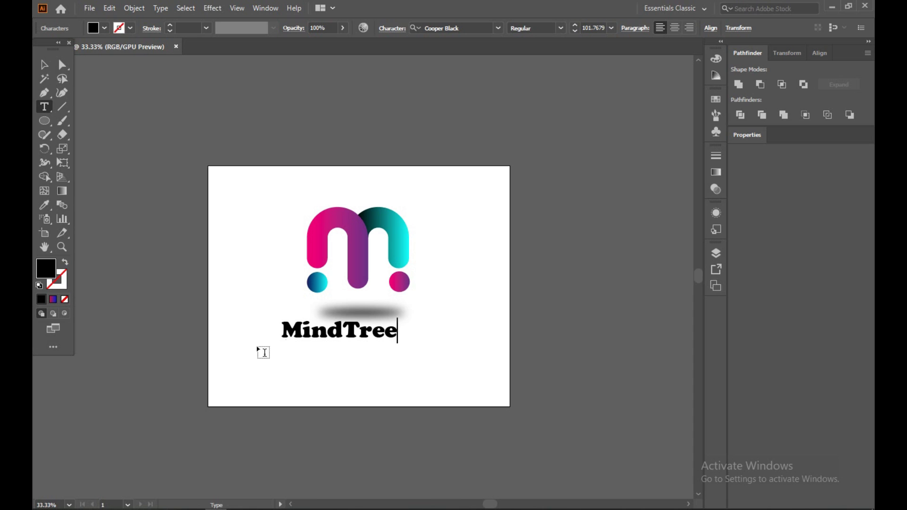
# Step: Move the MindTree text down and to the right beneath the shadow
pyautogui.click(44, 65)
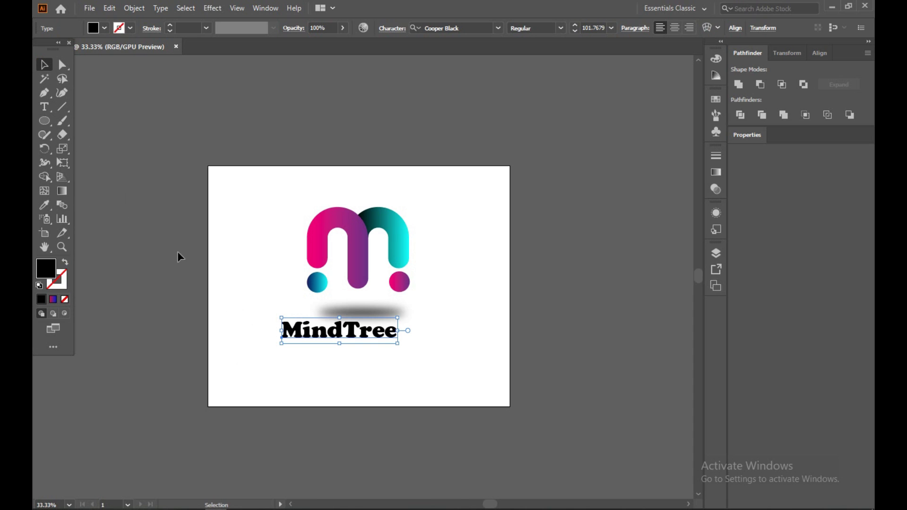
pyautogui.click(298, 377)
pyautogui.moveTo(348, 341); pyautogui.dragTo(373, 350)
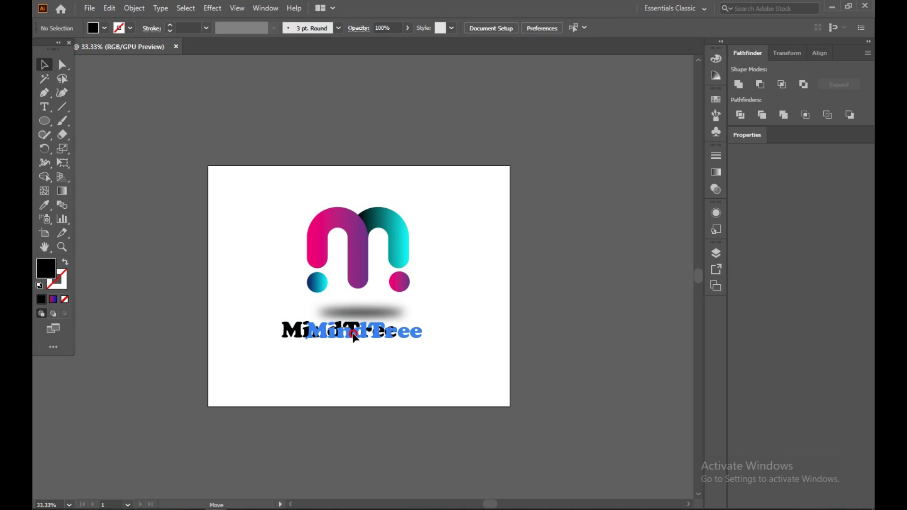
pyautogui.click(499, 383)
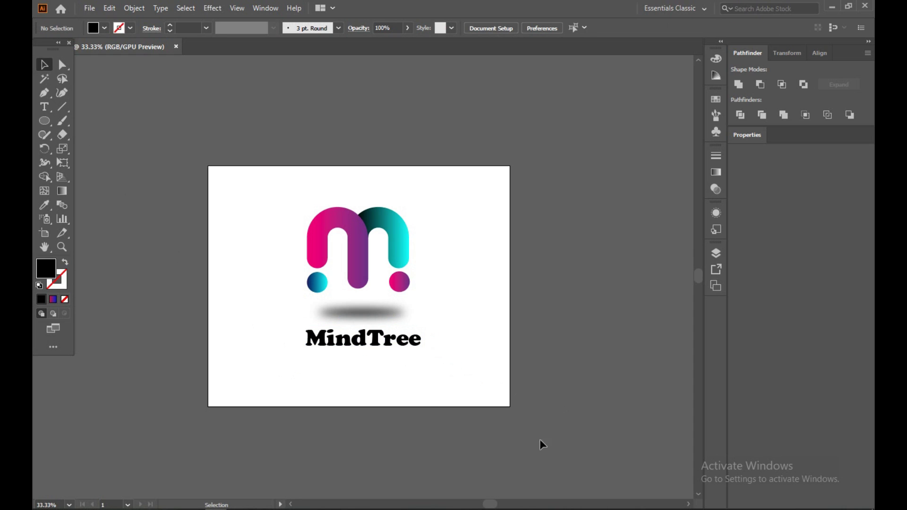
pyautogui.click(391, 348)
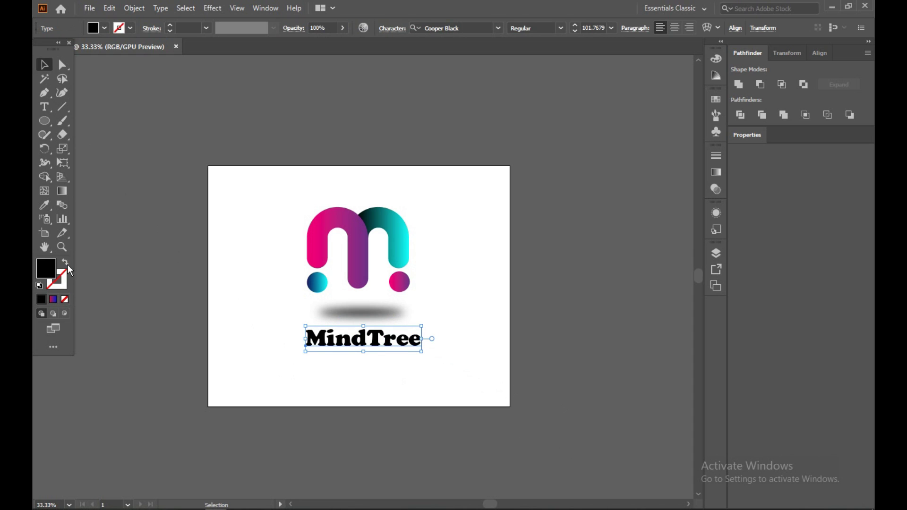
# Step: Fill MindTree with grey 6C6C70 and nudge it up to sit under the shadow
pyautogui.doubleClick(45, 268)
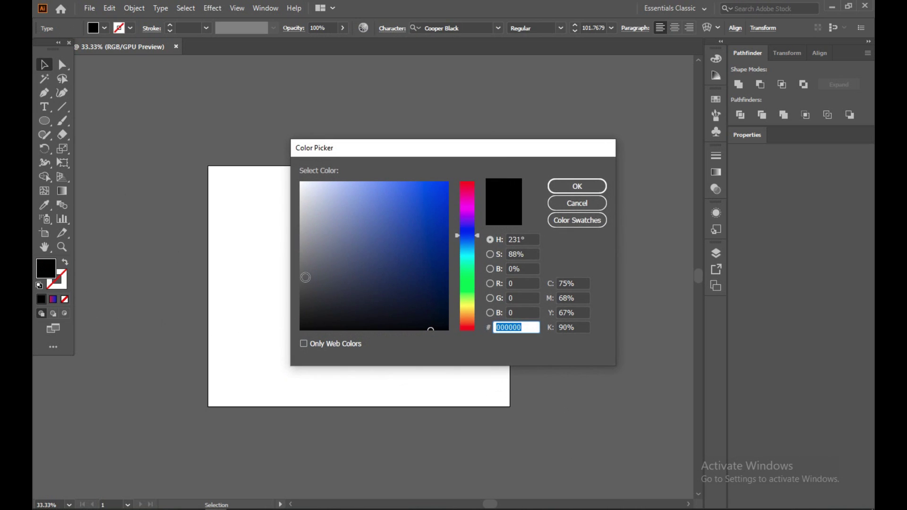
pyautogui.click(305, 265)
pyautogui.click(577, 186)
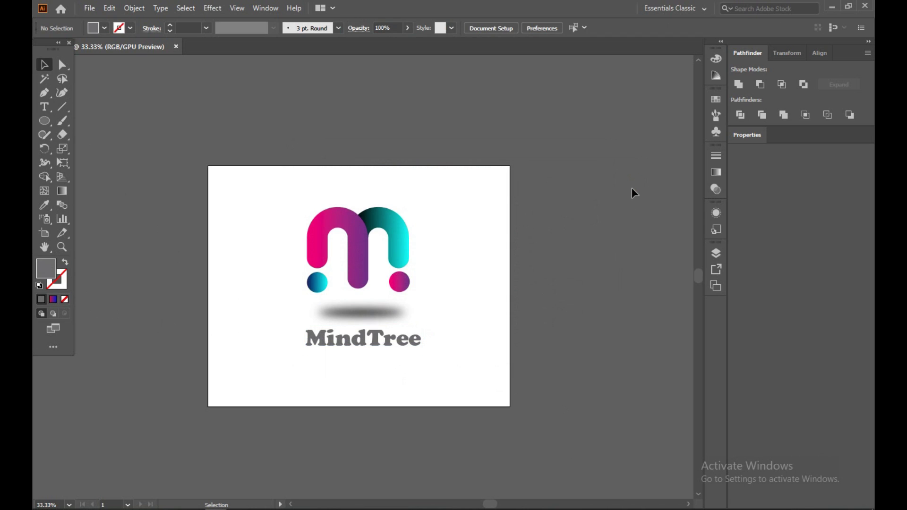
pyautogui.moveTo(358, 348); pyautogui.dragTo(360, 340)
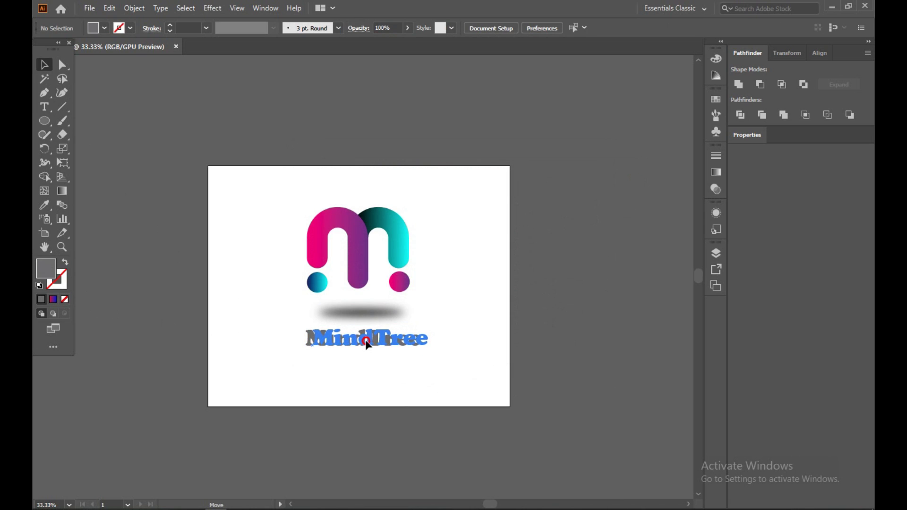
pyautogui.click(523, 352)
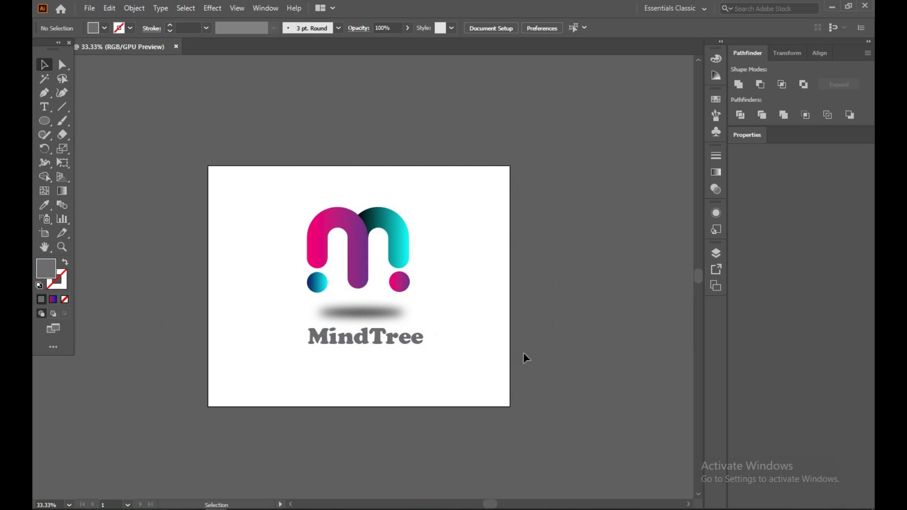
pyautogui.click(716, 172)
# Step: Group the m shape together with its two dots
pyautogui.click(402, 287)
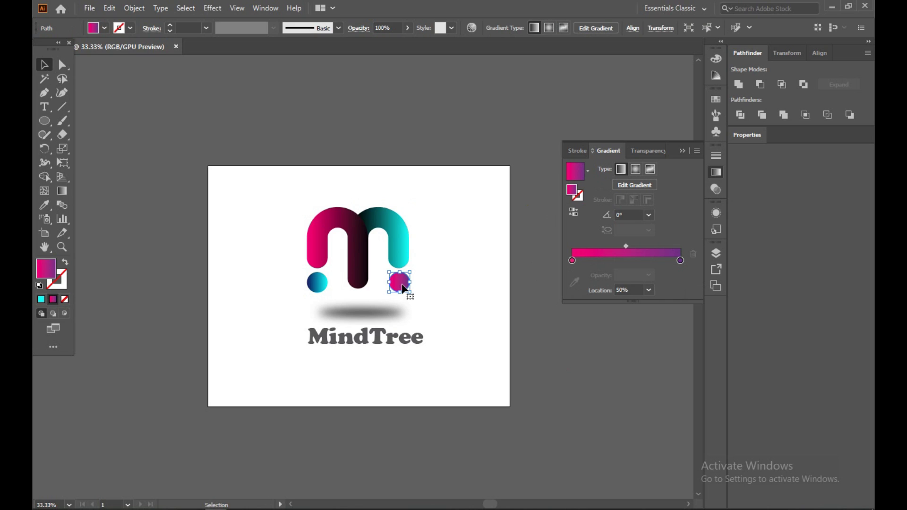
pyautogui.click(456, 226)
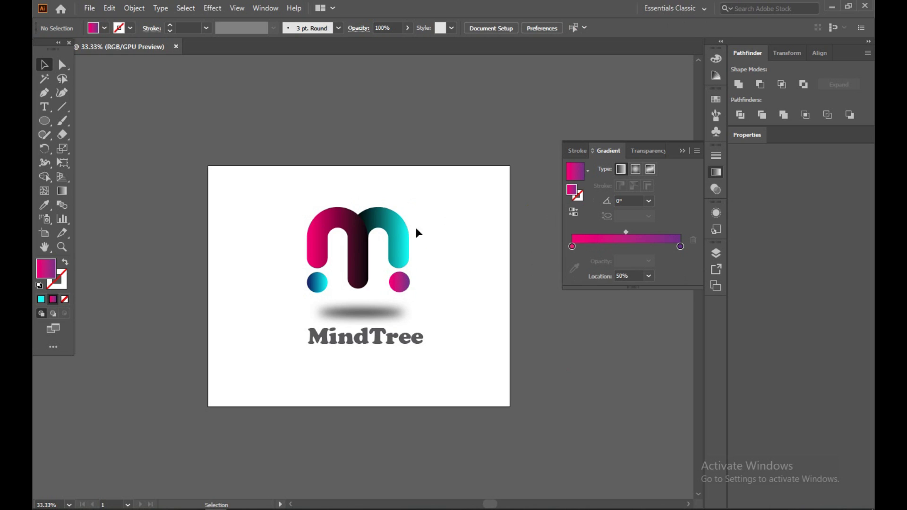
pyautogui.moveTo(234, 198); pyautogui.dragTo(473, 359)
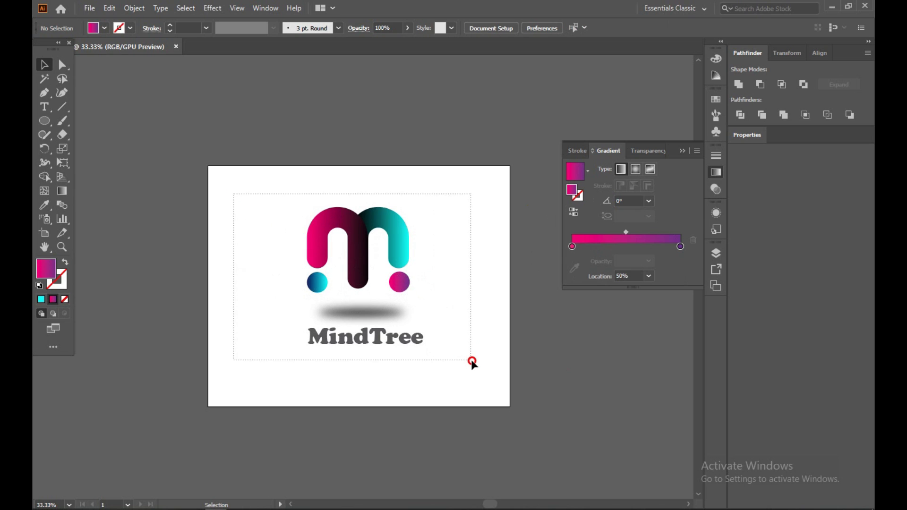
pyautogui.click(486, 344)
pyautogui.moveTo(273, 205); pyautogui.dragTo(444, 294)
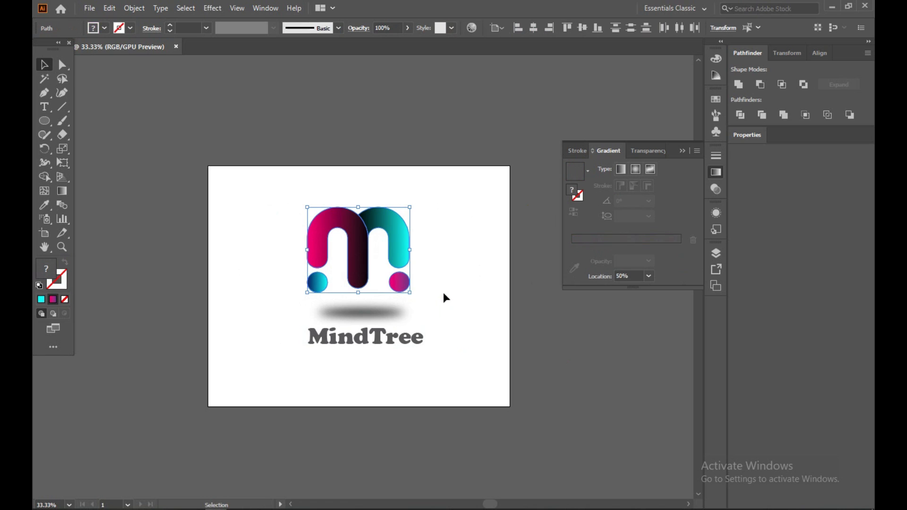
pyautogui.rightClick(369, 229)
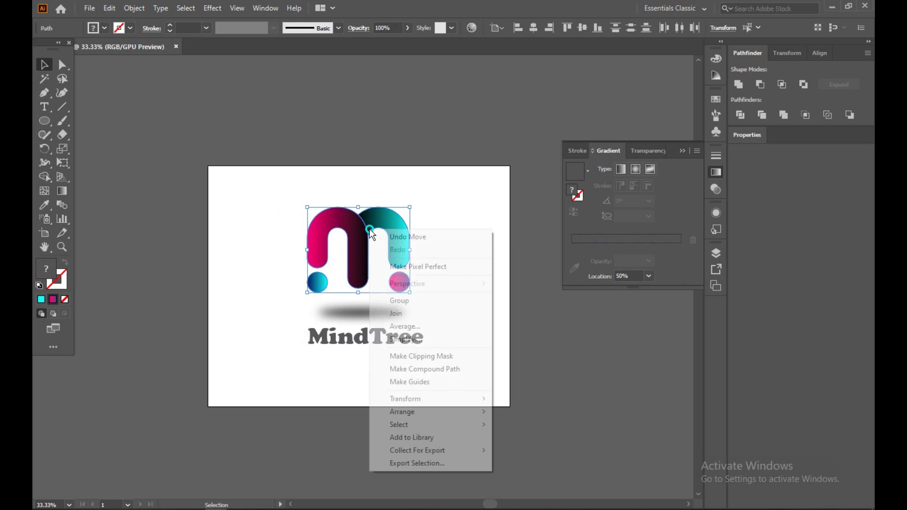
pyautogui.click(416, 305)
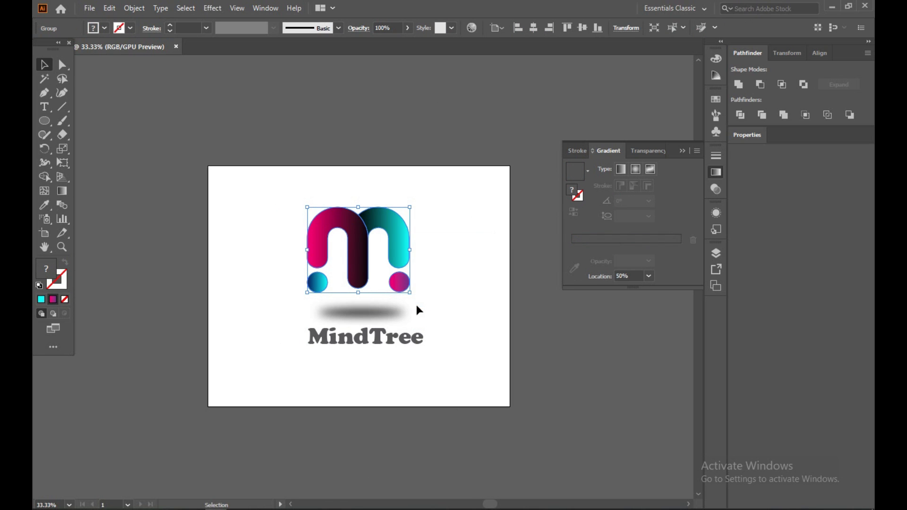
# Step: Select the logo, shadow and MindTree text and align them horizontally centred
pyautogui.click(263, 231)
pyautogui.moveTo(239, 229); pyautogui.dragTo(440, 354)
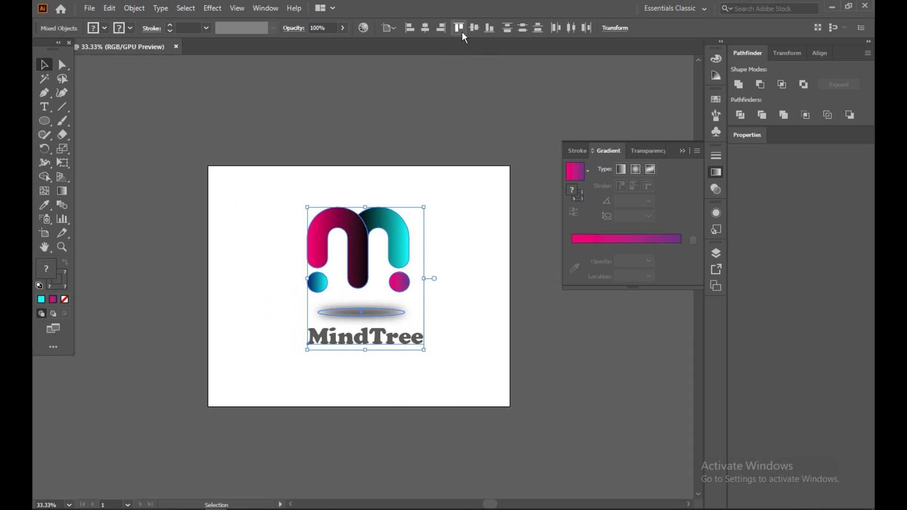
pyautogui.click(429, 30)
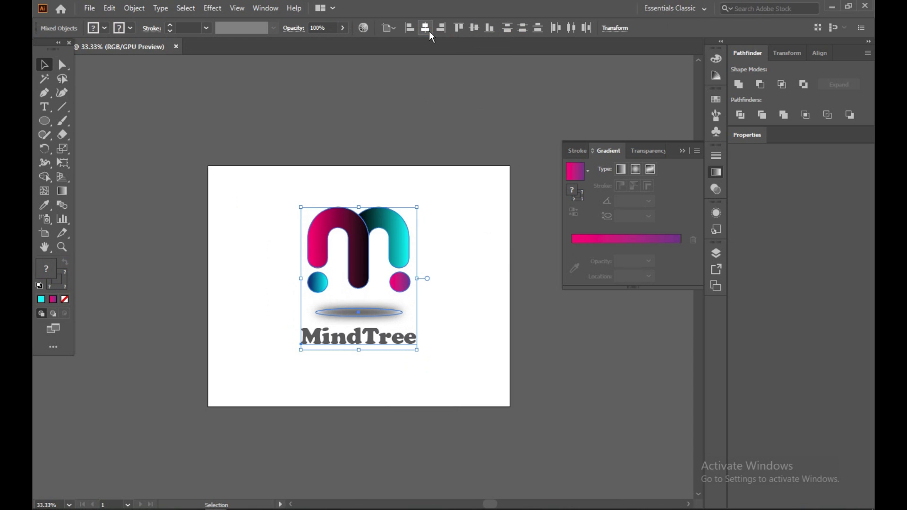
pyautogui.click(447, 179)
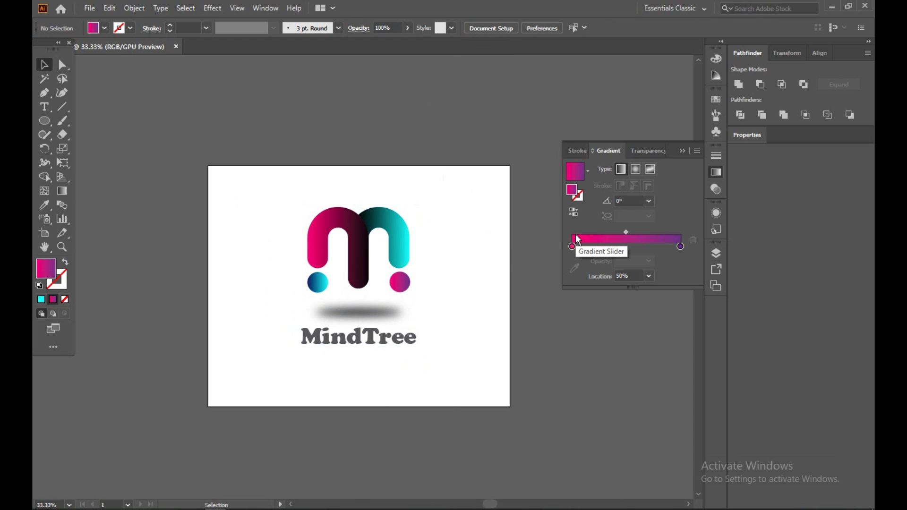